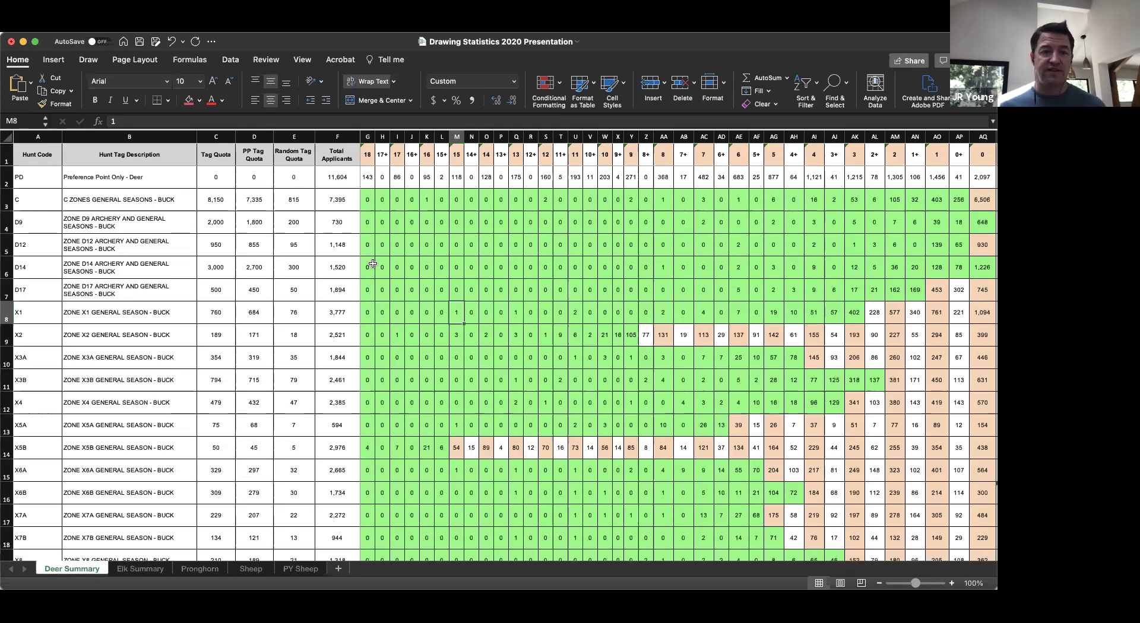
- Review the deer sheet's header cells for the 18-point column, Hunt Code, Hunt Tag Description, Tag Quota and PP Tag Quota
left_click(366, 159)
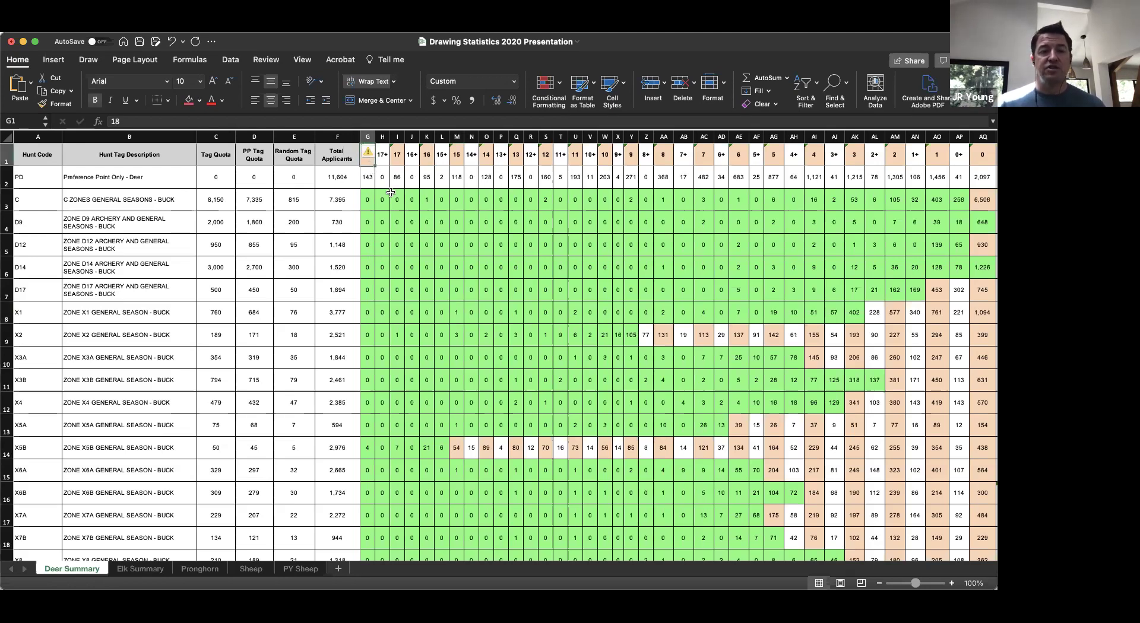
left_click(41, 156)
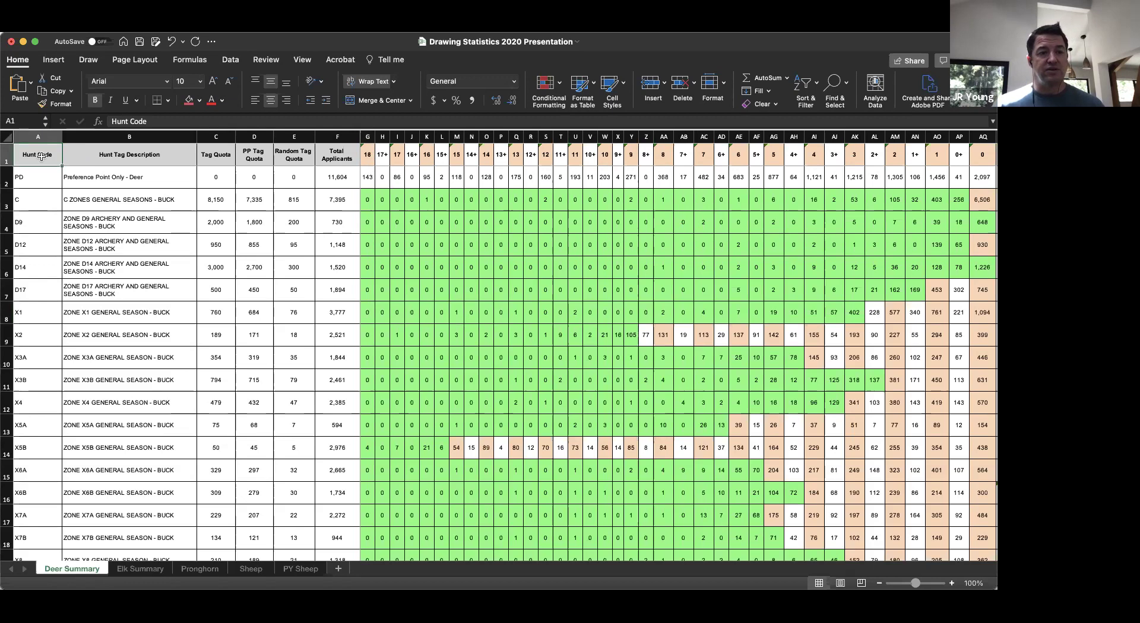
left_click(113, 154)
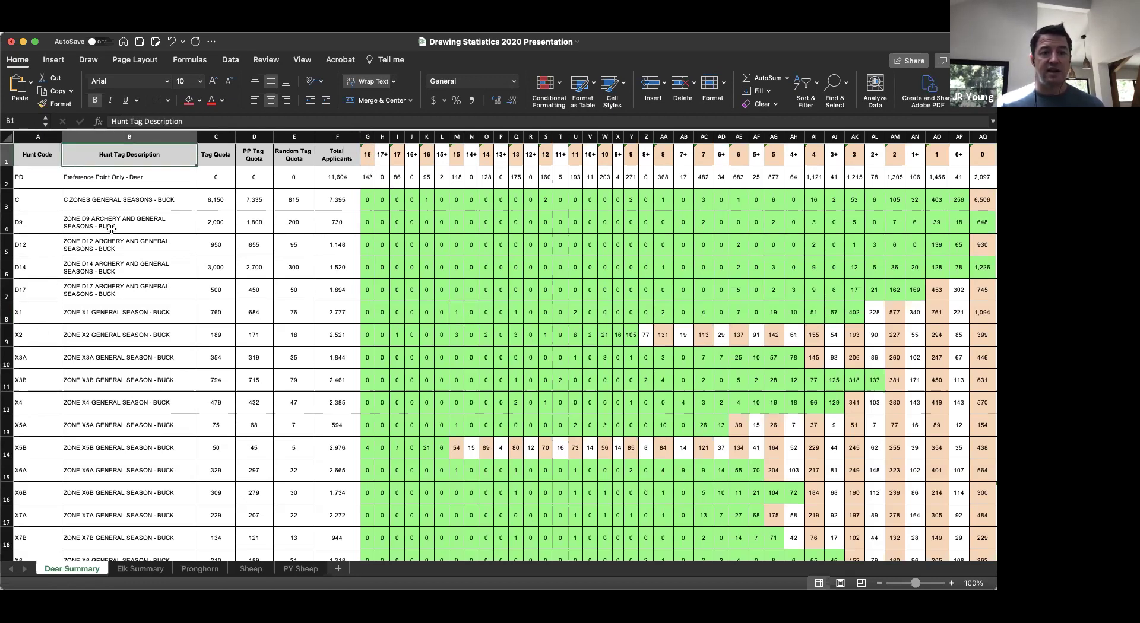
left_click(219, 155)
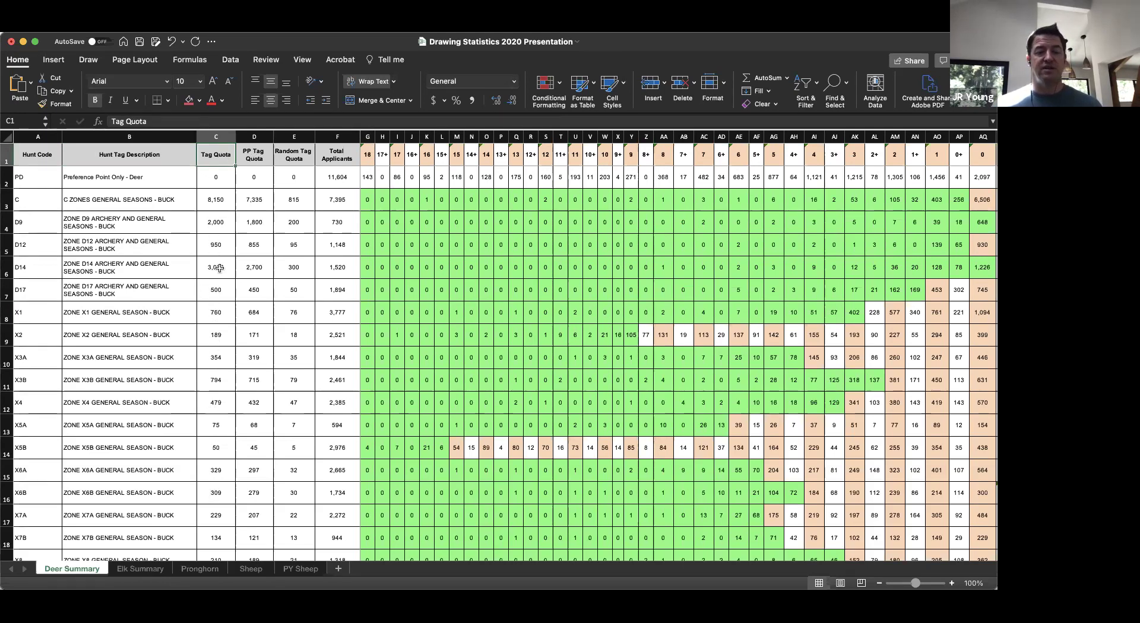
left_click(252, 153)
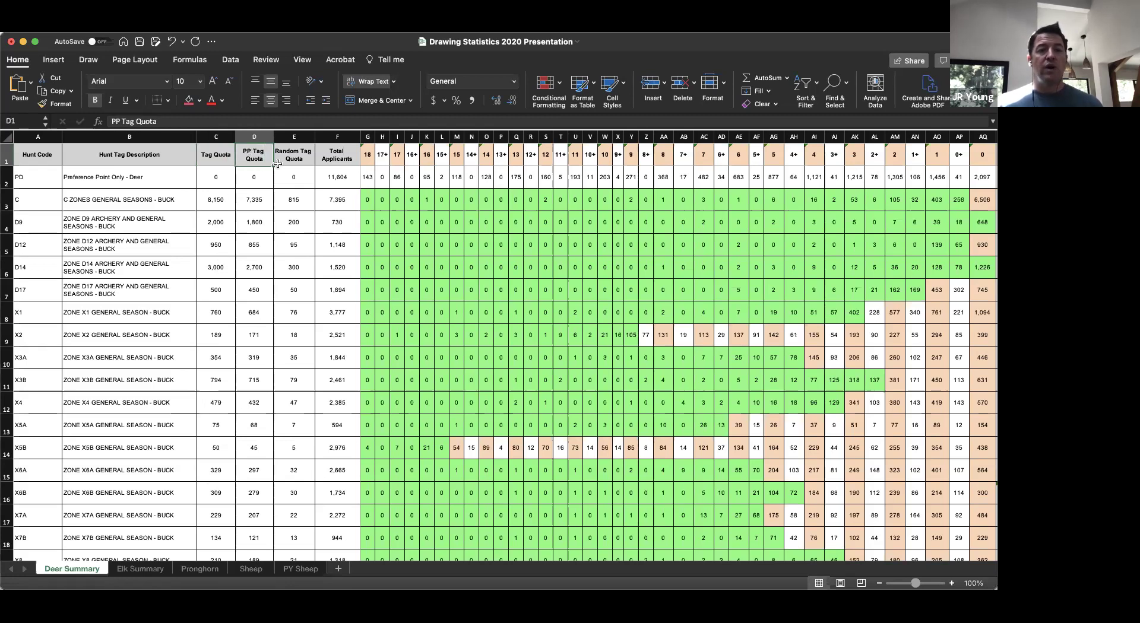
- Examine the D17 row's preference point, total and random tag quotas, and compare them with the quotas of the zones below
left_click(261, 290)
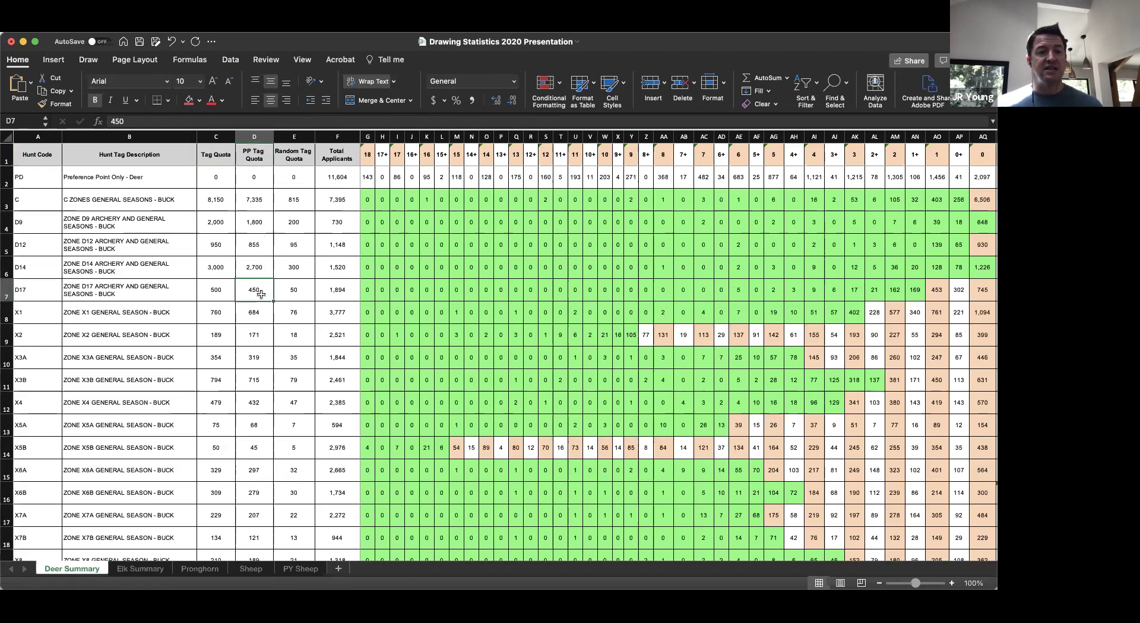
left_click(231, 292)
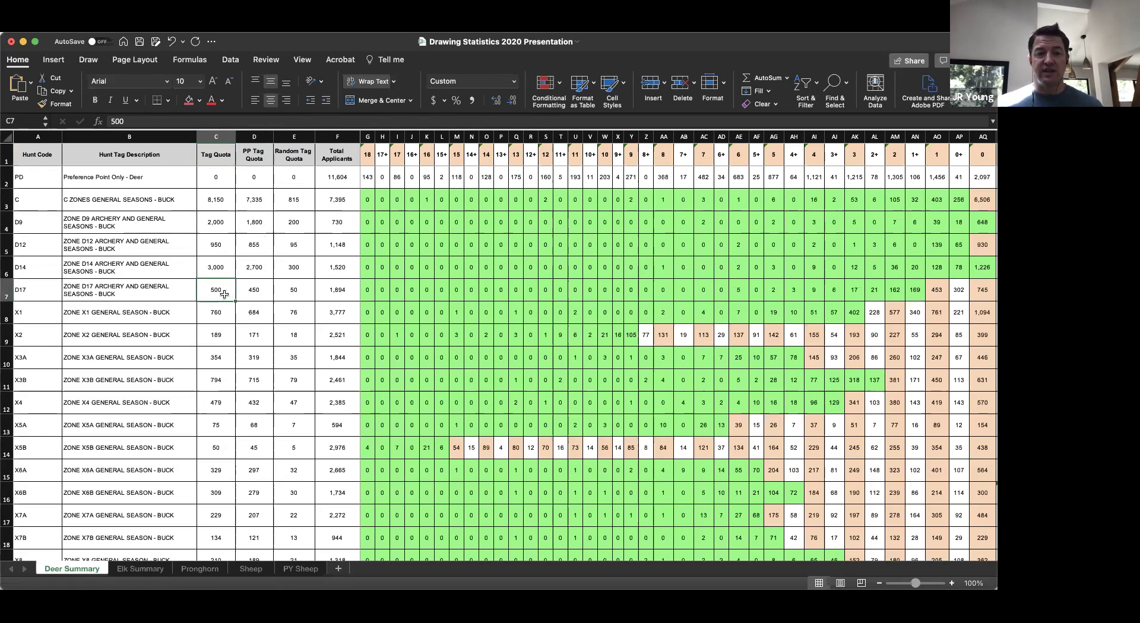
left_click(295, 296)
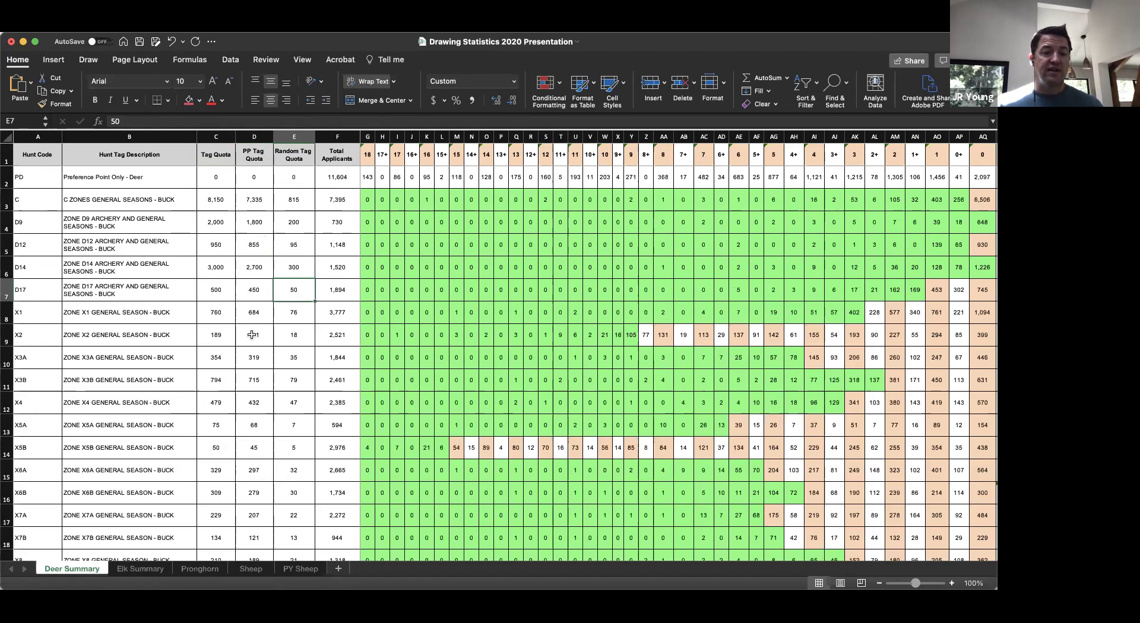
scroll(252, 334, "down", 1)
scroll(252, 335, "down", 1)
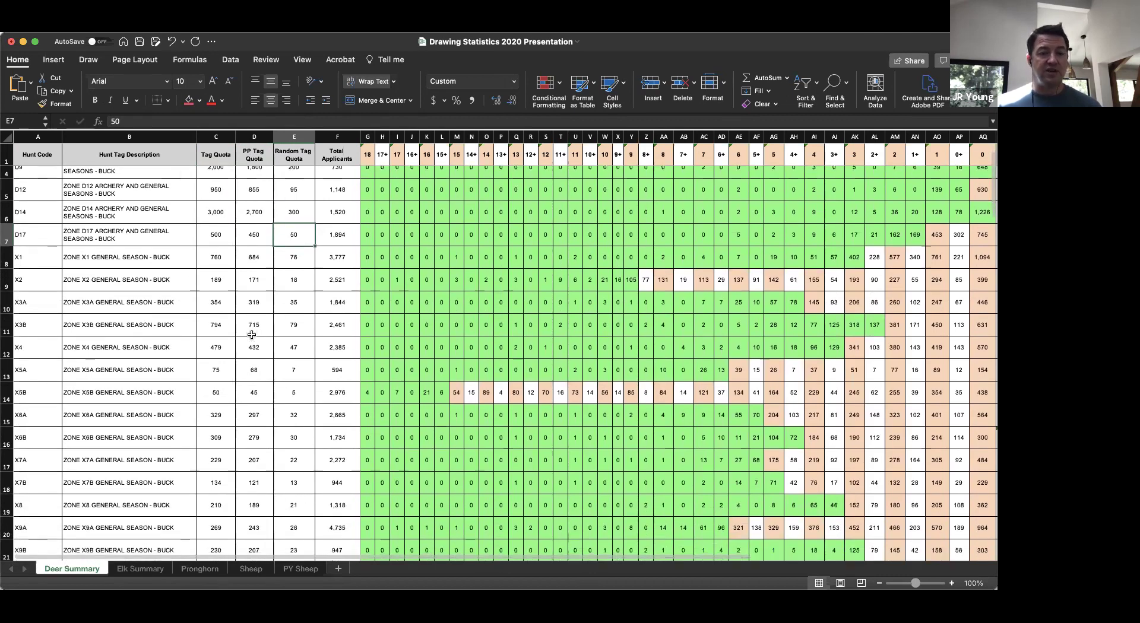
scroll(252, 335, "down", 1)
scroll(252, 335, "down", 1)
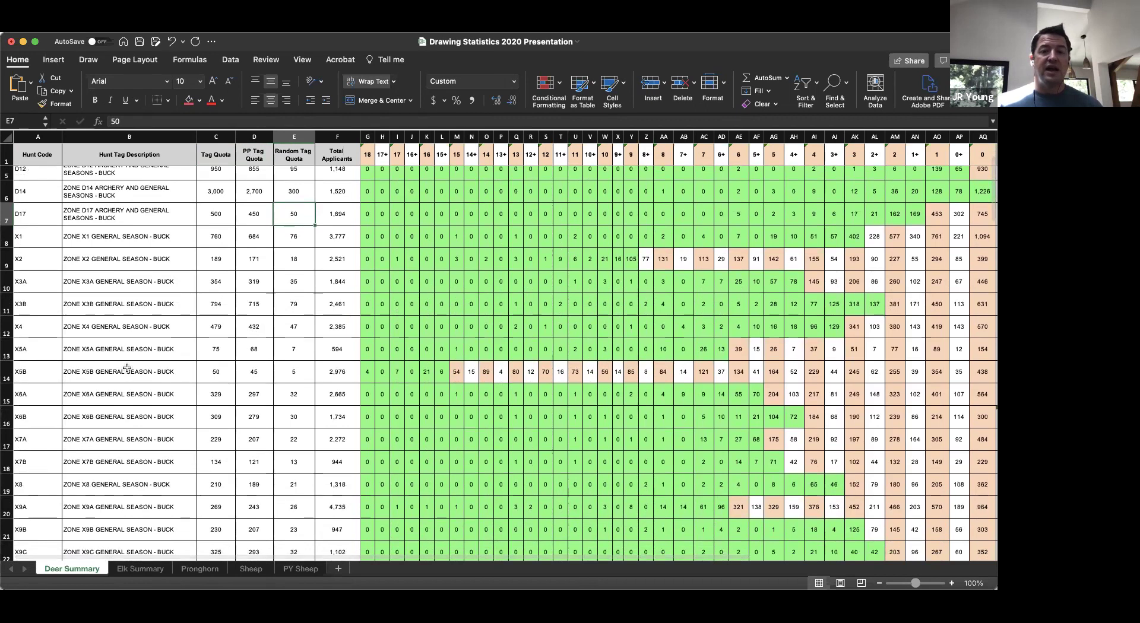
scroll(399, 341, "up", 3)
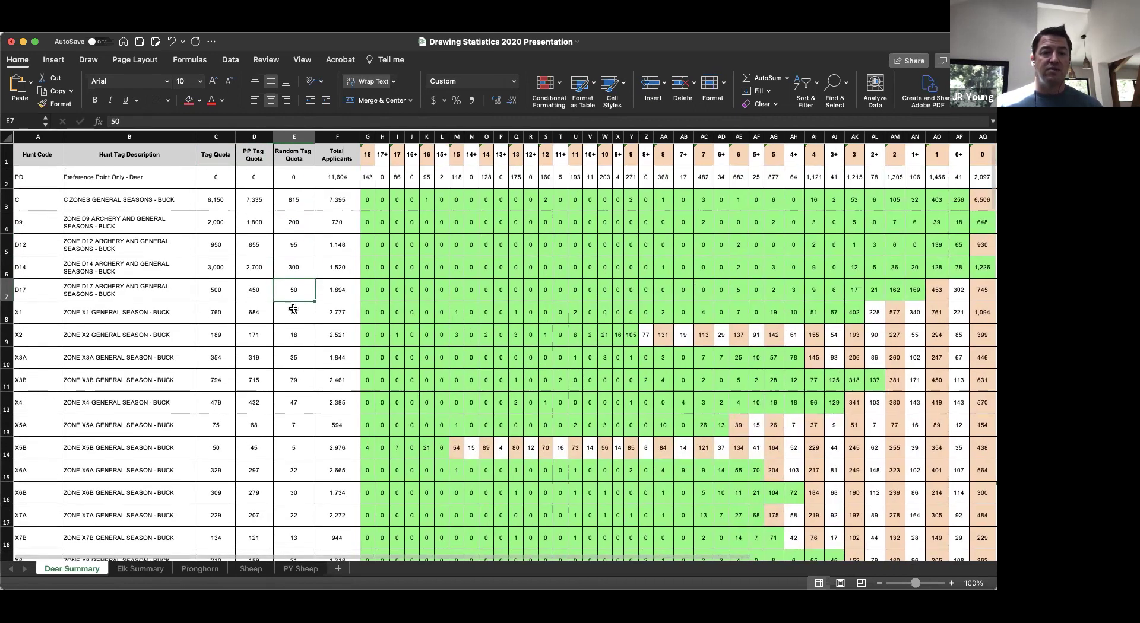
- Inspect the Preference Point Only row's total applicants and trace the point-level columns from 18 down towards 0
left_click(338, 176)
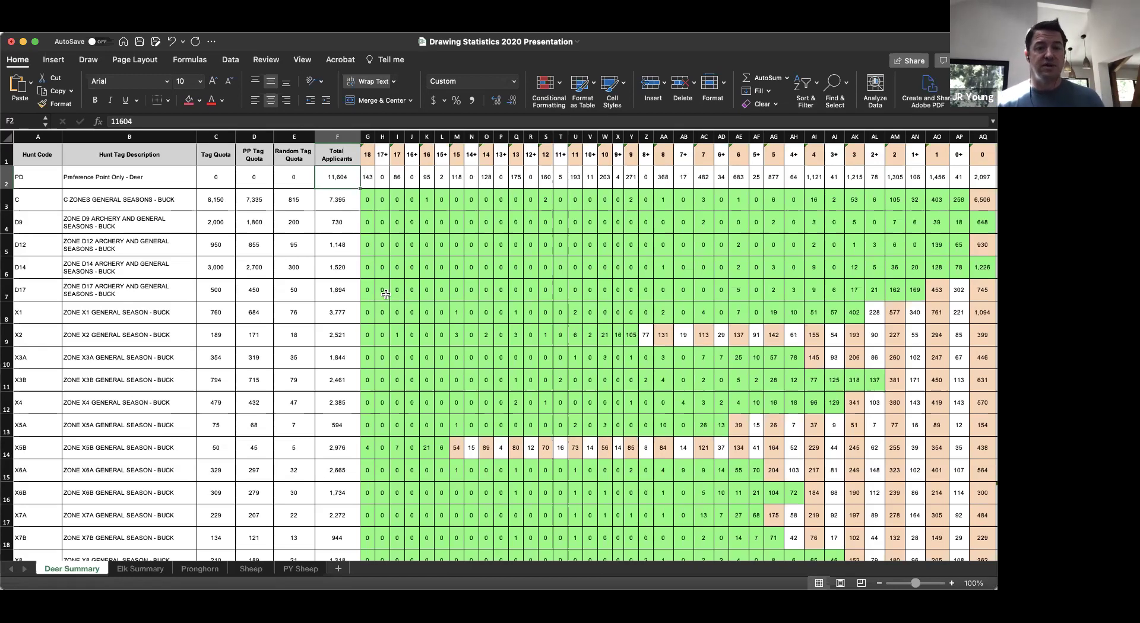
left_click(367, 137)
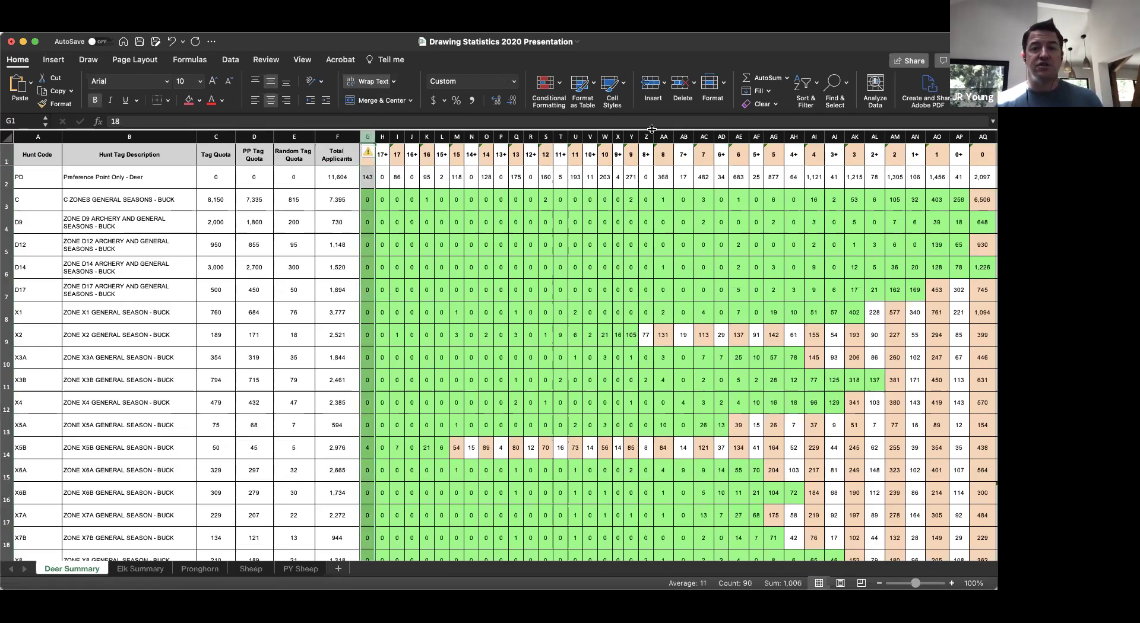
left_click(803, 195)
key("Right")
key("Right")
key("Right")
key("Right")
key("Right")
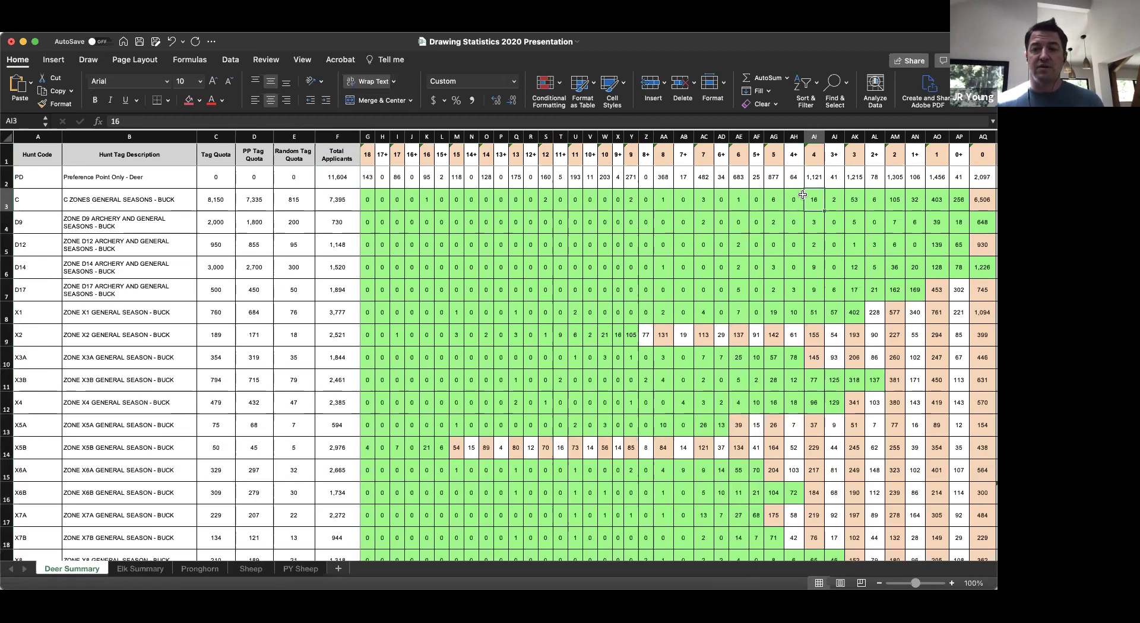
key("Right")
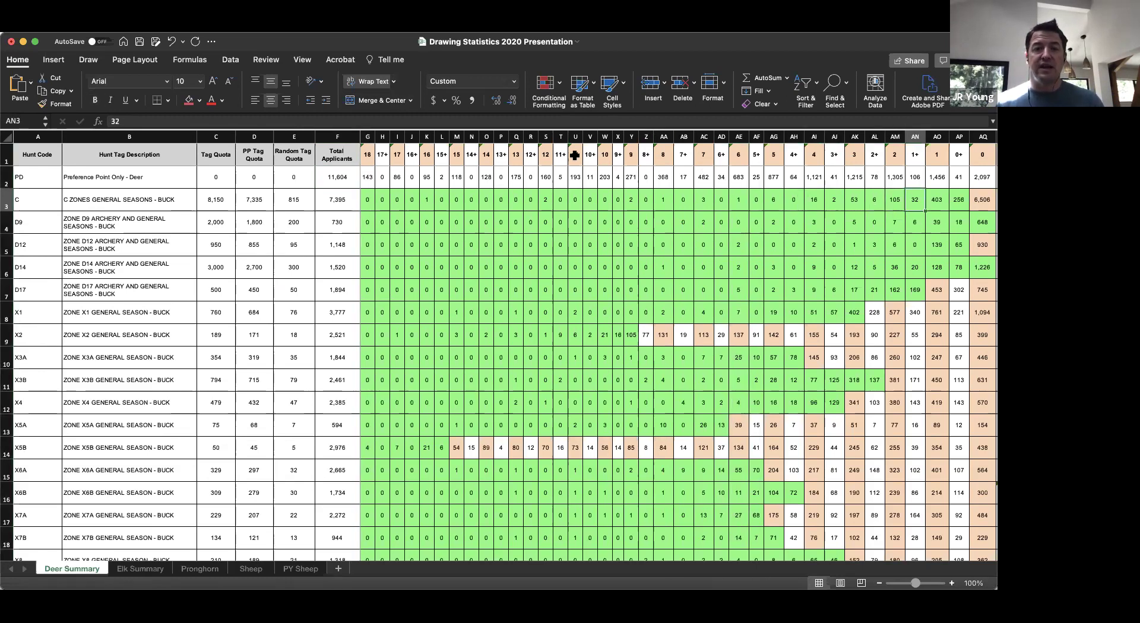
- Compare the 18-point header with the 17+ header and highlight the entire 17+ column
left_click(367, 159)
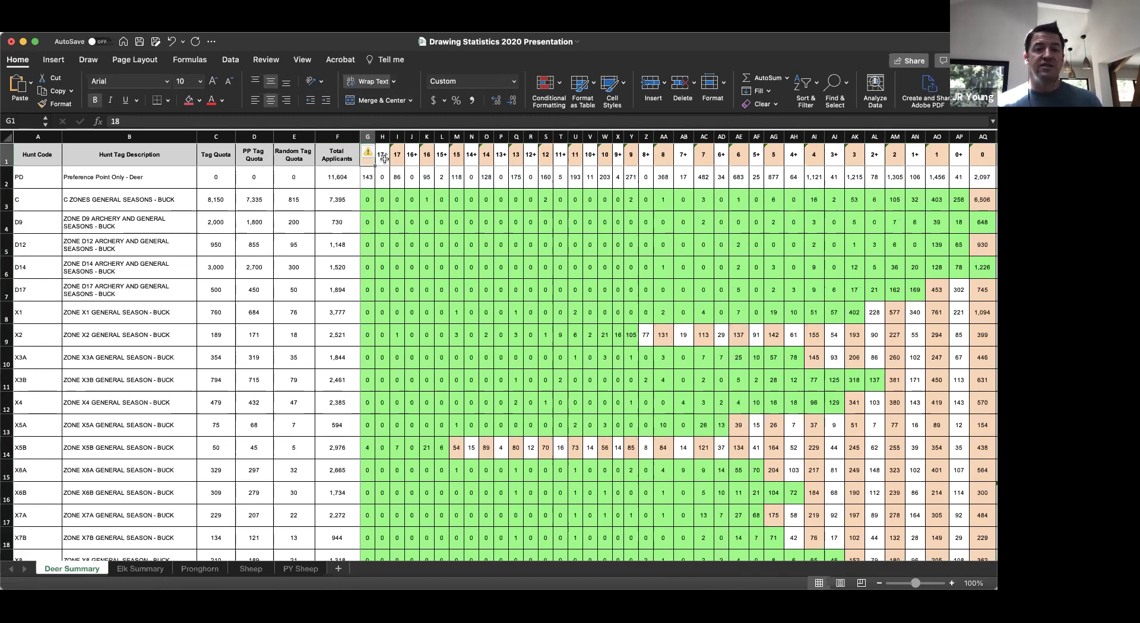
left_click(387, 162)
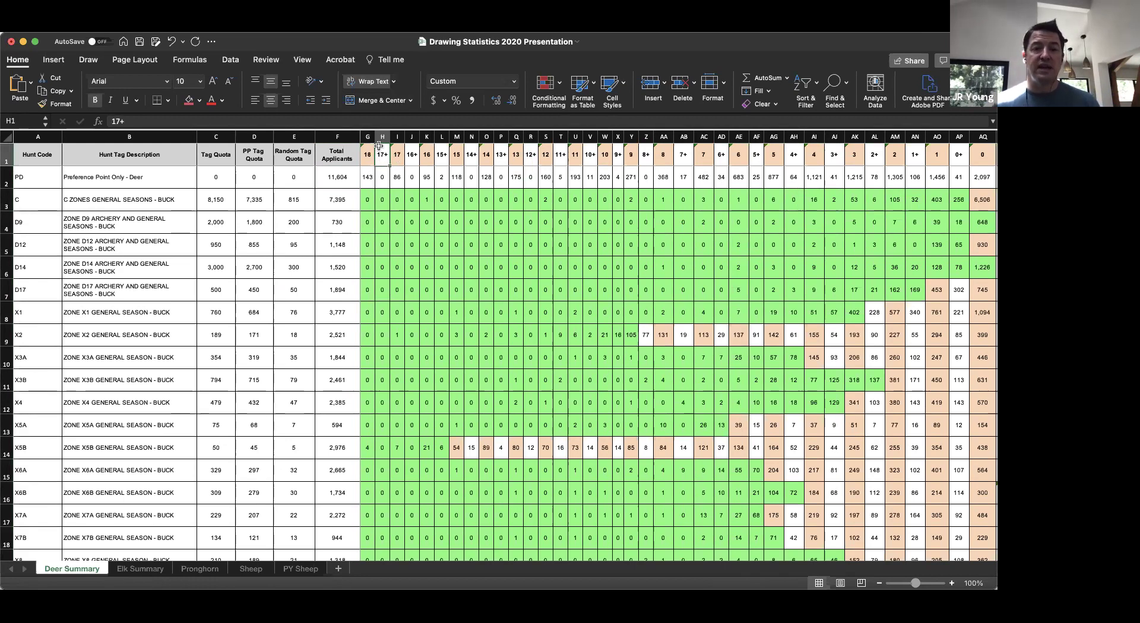
left_click(382, 136)
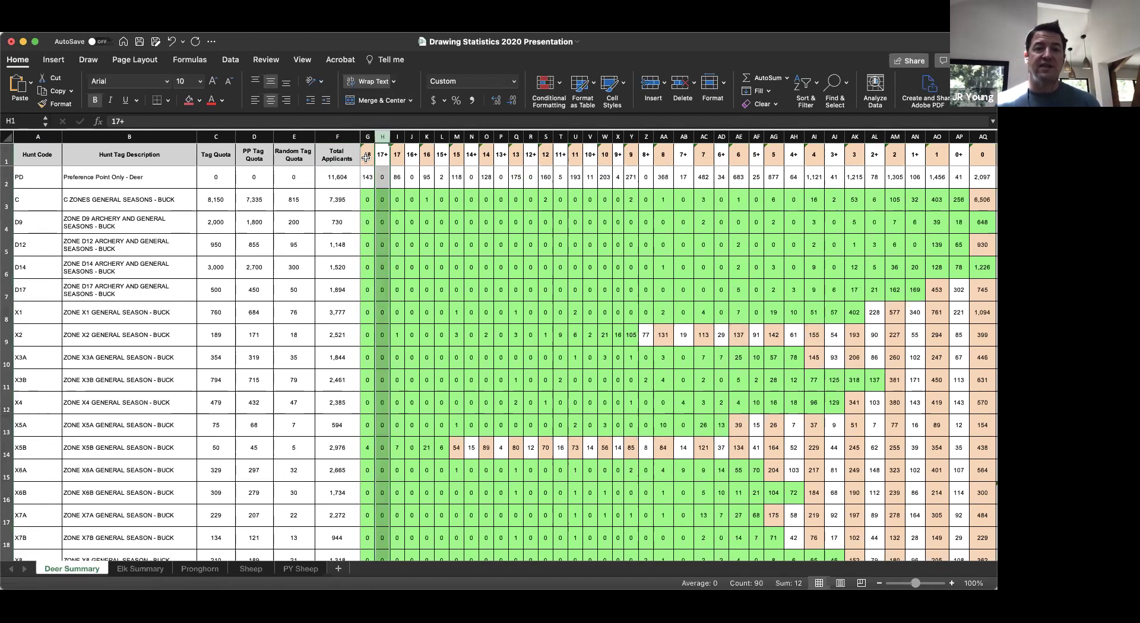
- Check how the point columns continue to Bubble Odds and Random Odds, and return to the 18-point column
left_click(456, 254)
scroll(455, 254, "right", 2)
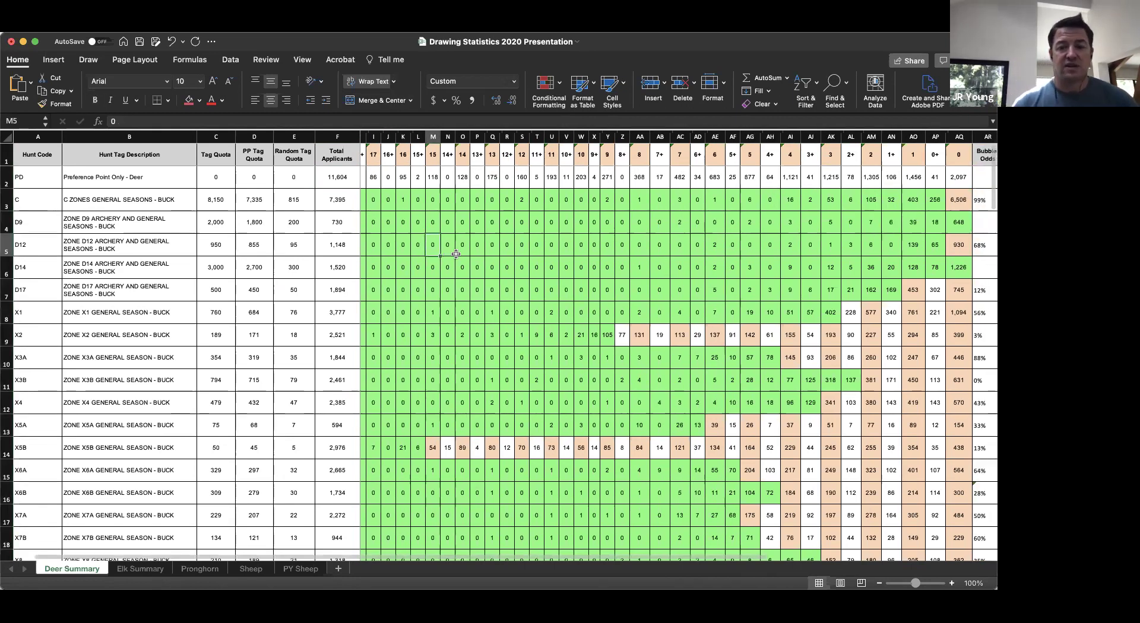
scroll(455, 254, "right", 3)
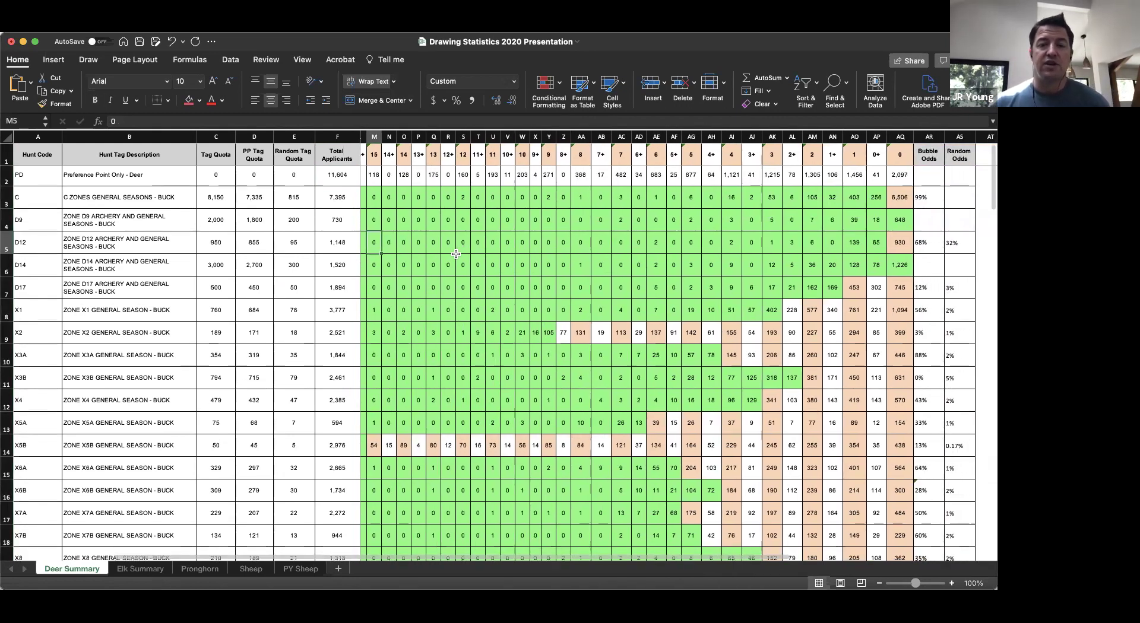
scroll(456, 254, "left", 5)
scroll(455, 254, "left", 1)
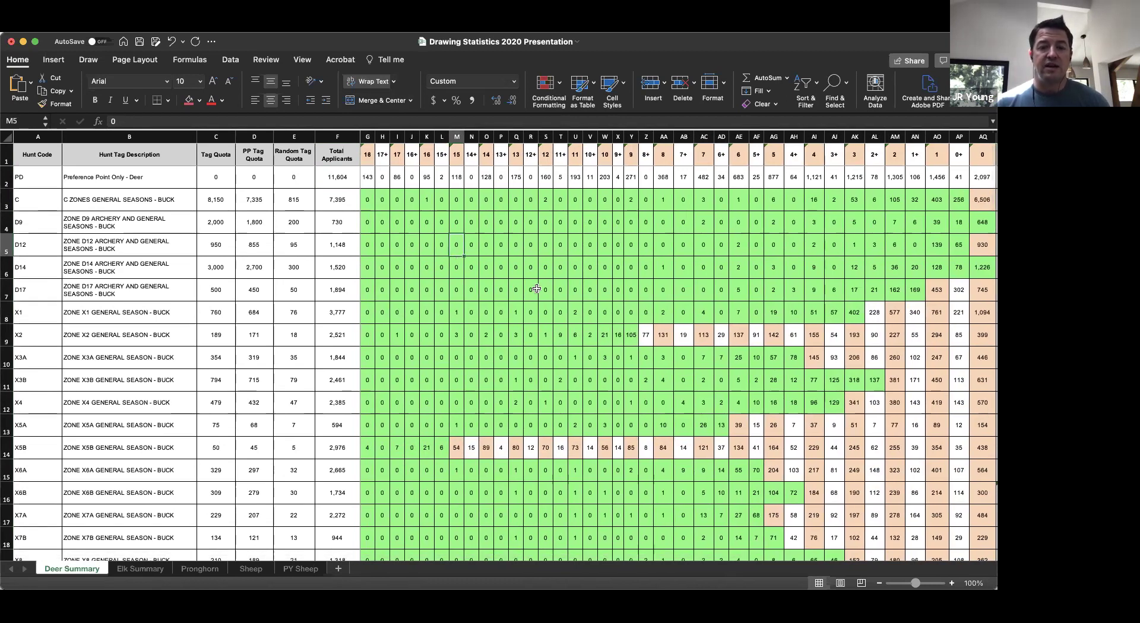
- Look over the D17 and D14 rows' point counts and bring the Bubble Odds and Random Odds columns into view
left_click(570, 284)
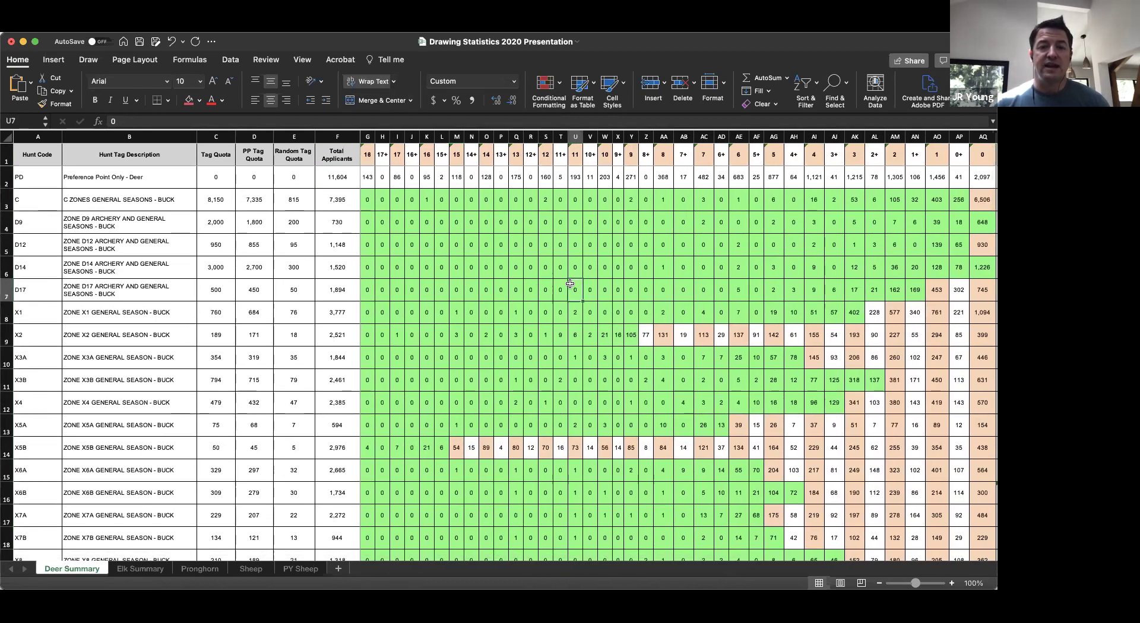
left_click(618, 267)
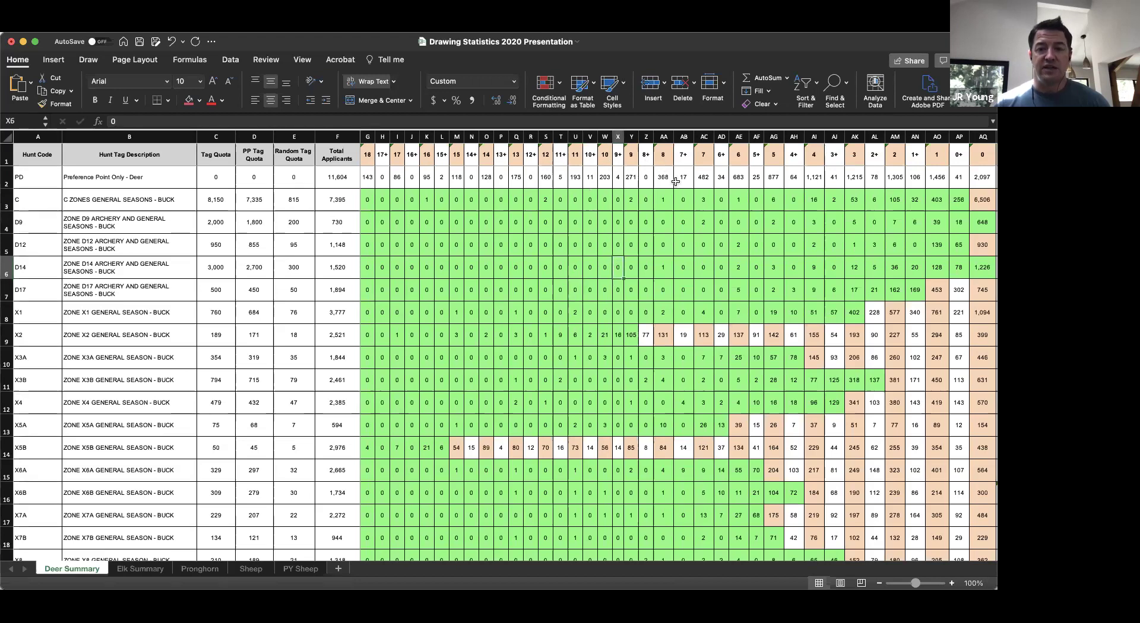
scroll(655, 269, "right", 5)
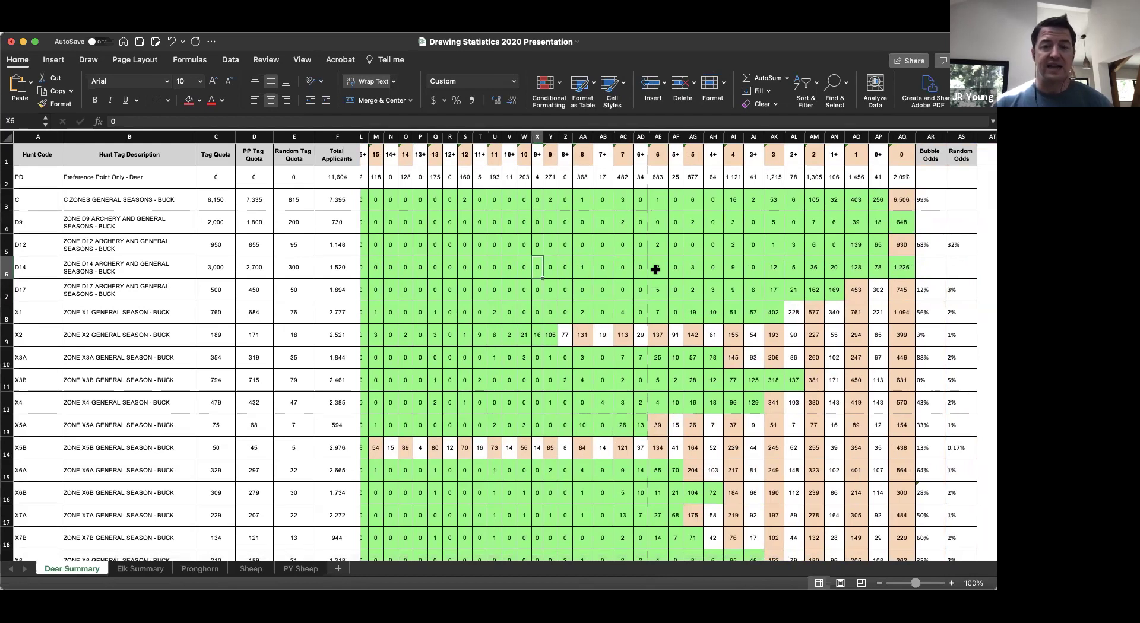
scroll(655, 269, "right", 10)
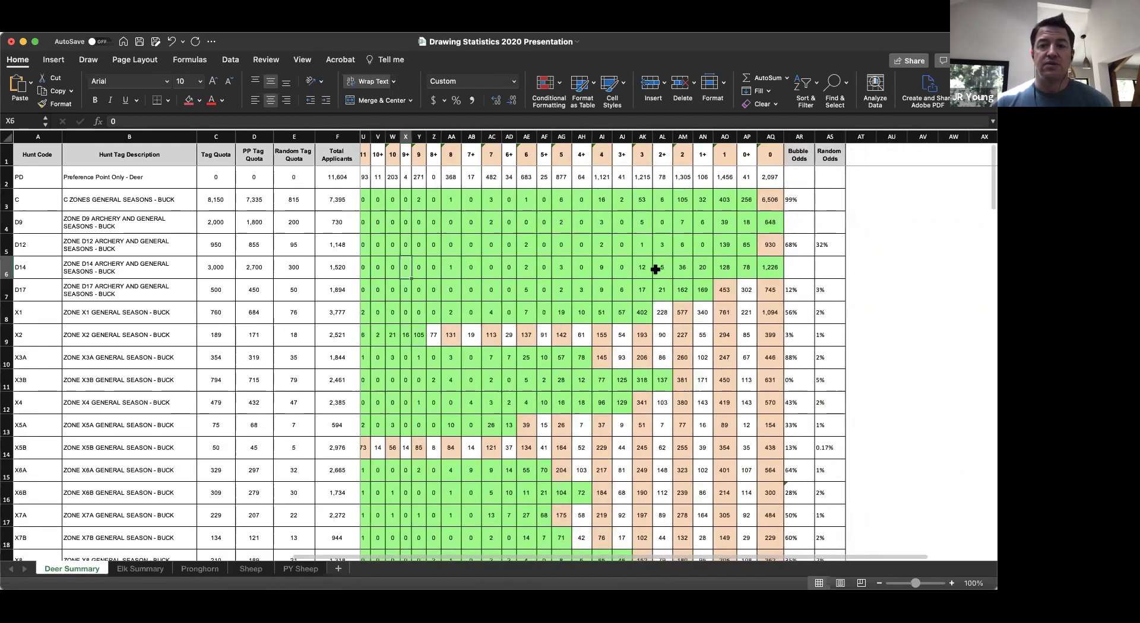
scroll(593, 269, "right", 1)
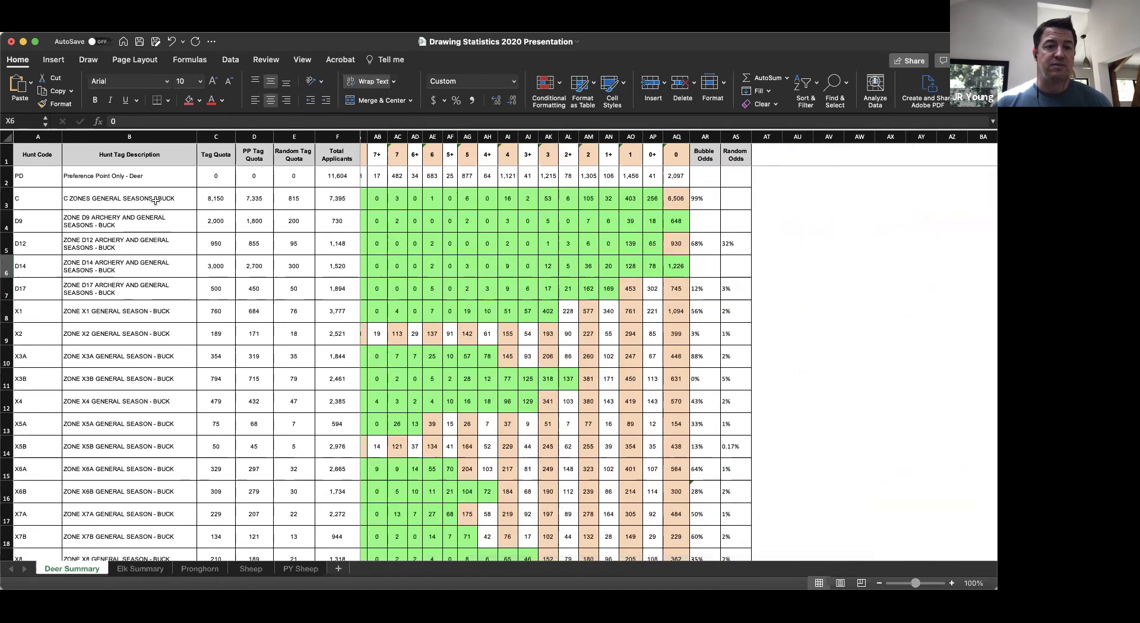
- Examine the C Zones row's tag quota, its applicants from 6 to 0+ points, and its zero-point applicants
left_click(223, 197)
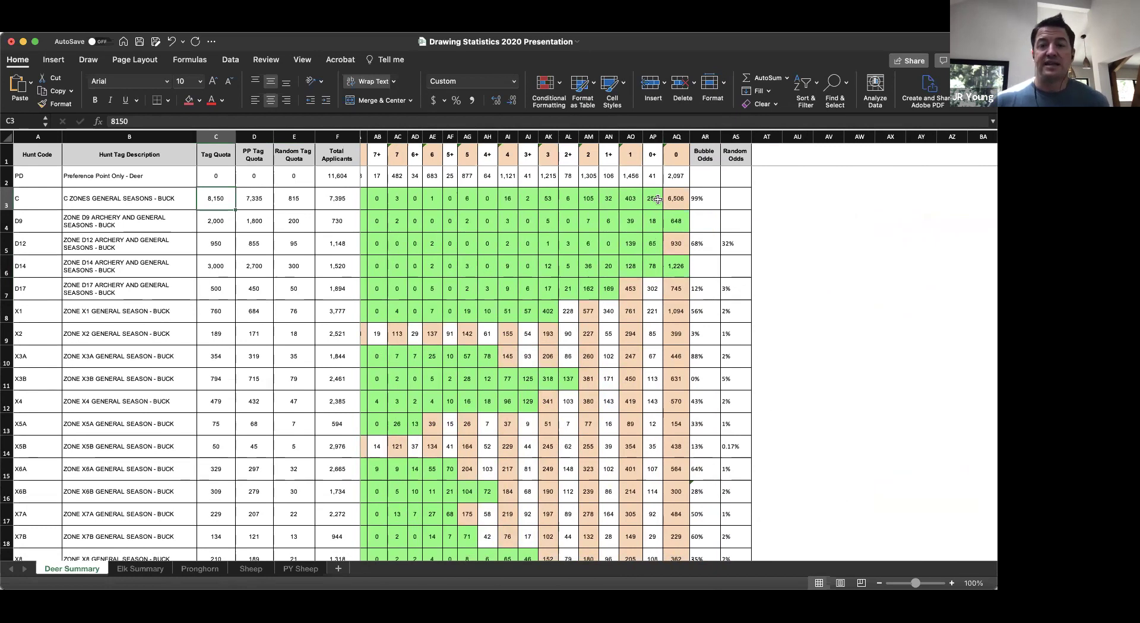
left_click(679, 196)
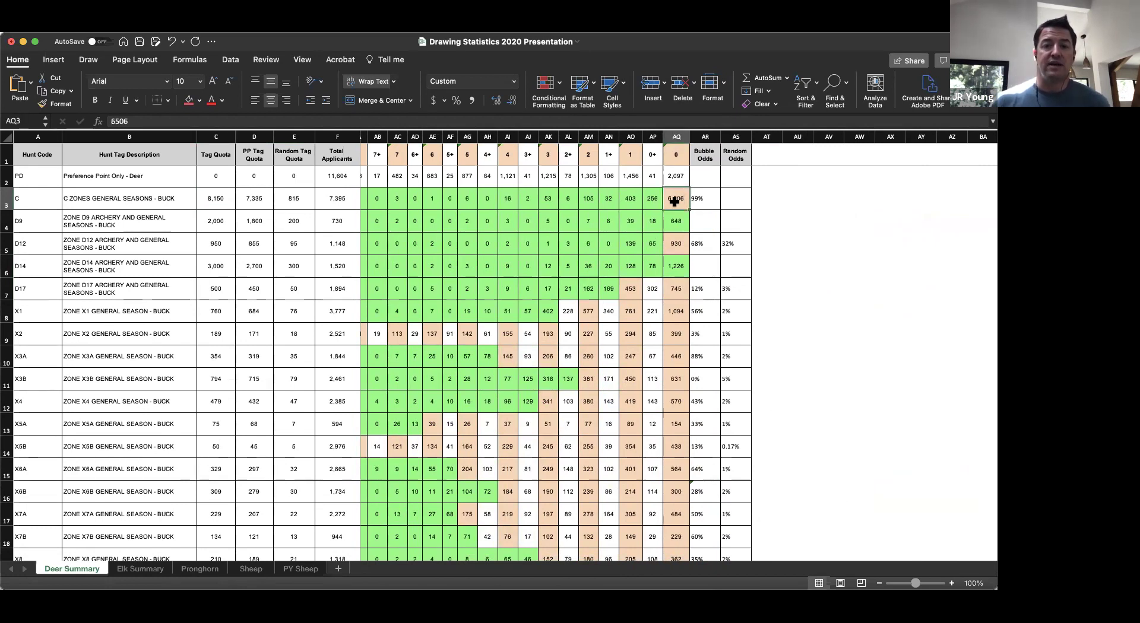
left_click_drag(652, 200, 432, 201)
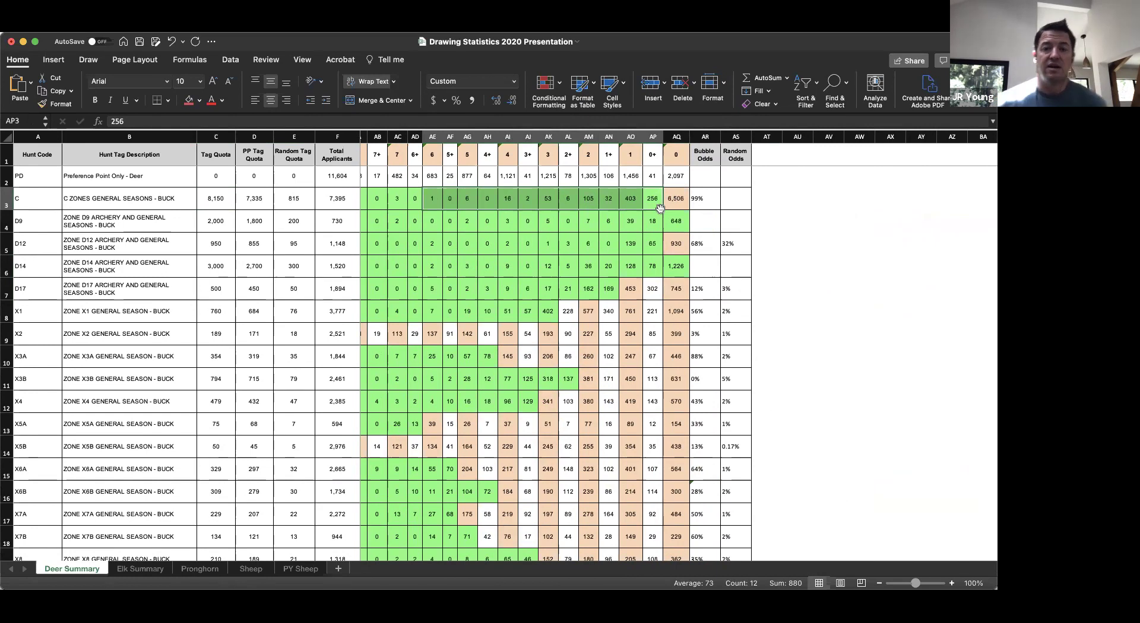
left_click(681, 200)
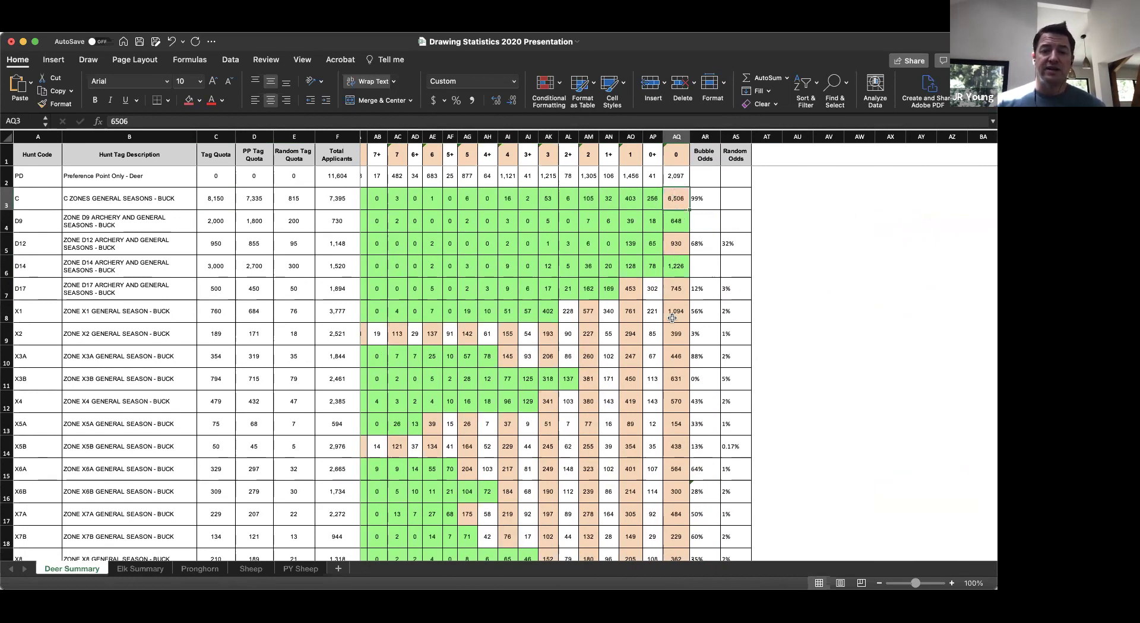
- Inspect the Zone X2 general season row around the 8+ point column and identify that column's header
scroll(672, 319, "down", 1)
scroll(672, 318, "left", 2)
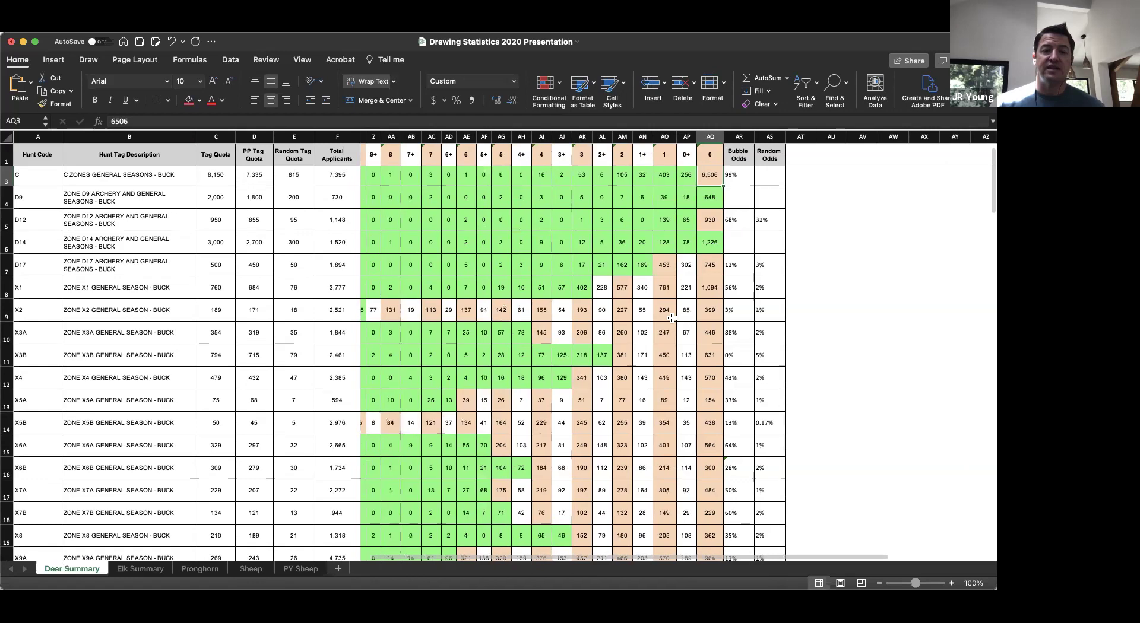
scroll(529, 337, "left", 2)
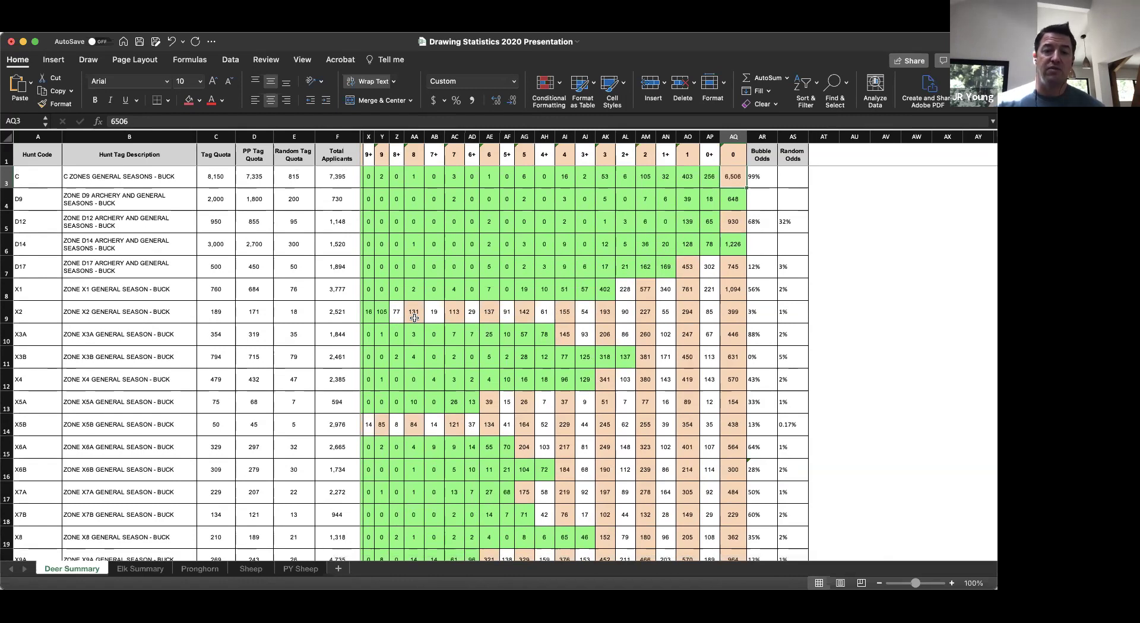
scroll(414, 318, "left", 1)
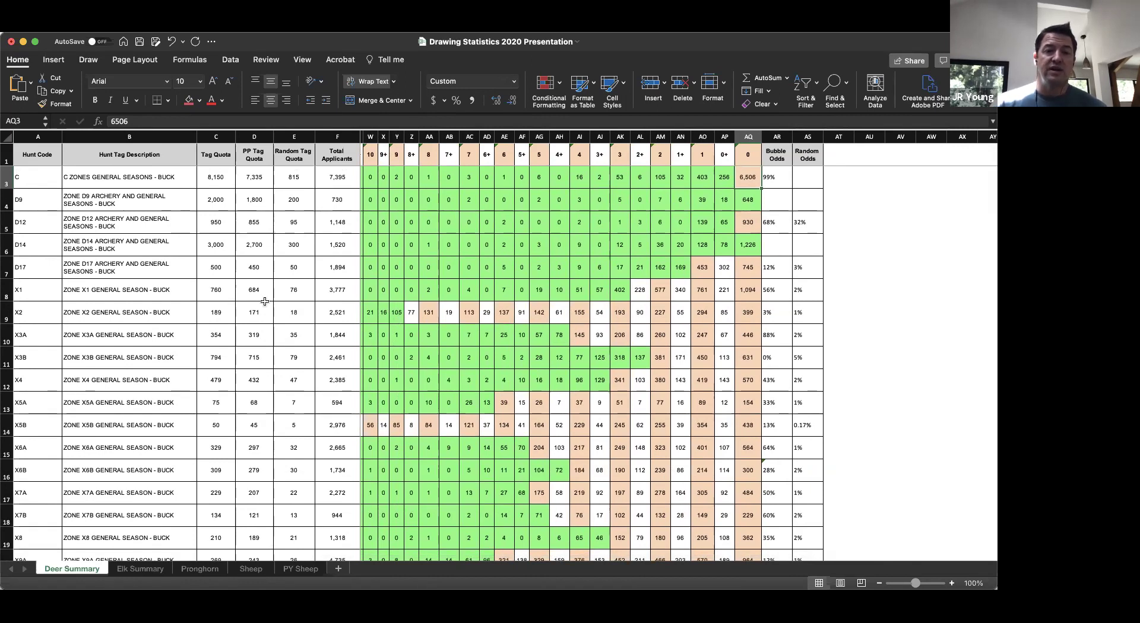
left_click(410, 318)
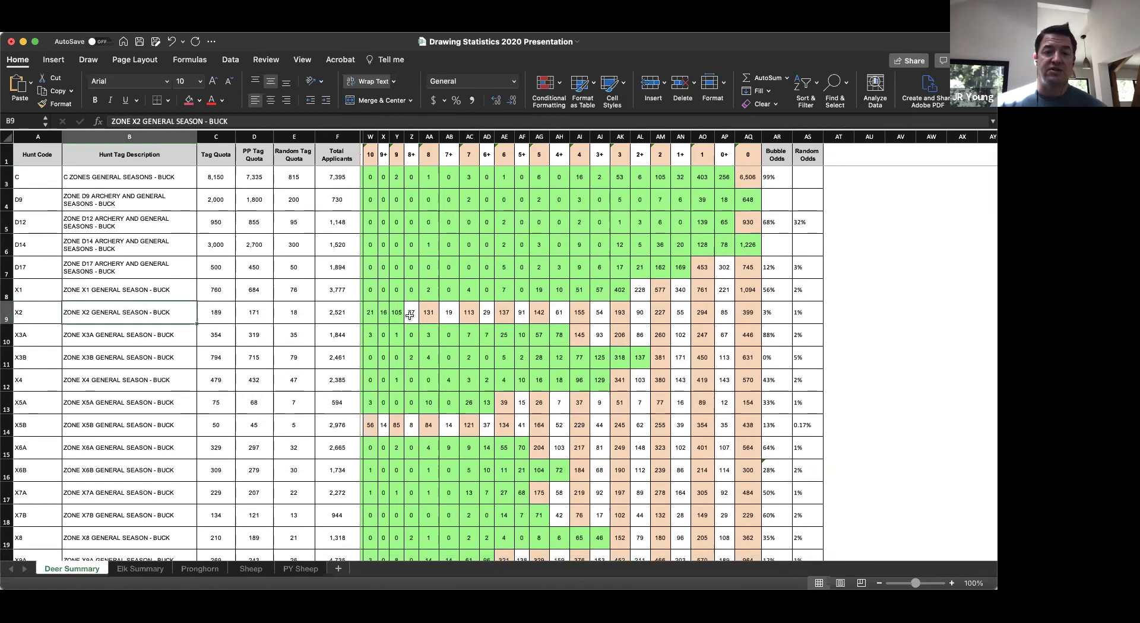
left_click(412, 157)
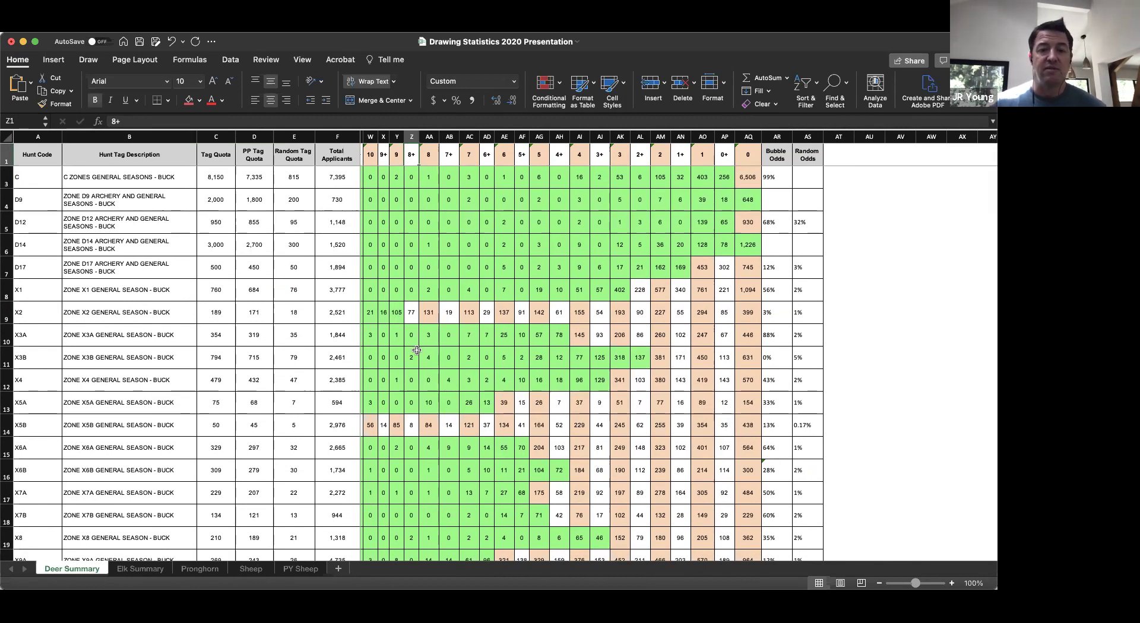
- Inspect the Zone X2 row's 8+ point cell and look over the zone rows around it across the point columns
left_click(413, 315)
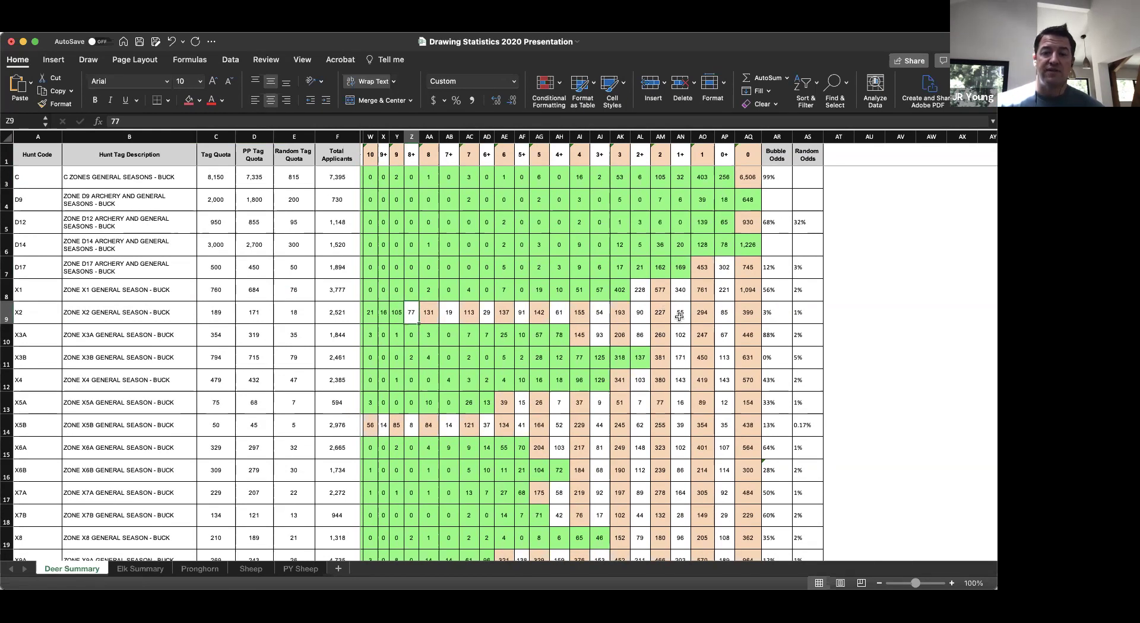
scroll(679, 317, "down", 2)
scroll(680, 317, "left", 2)
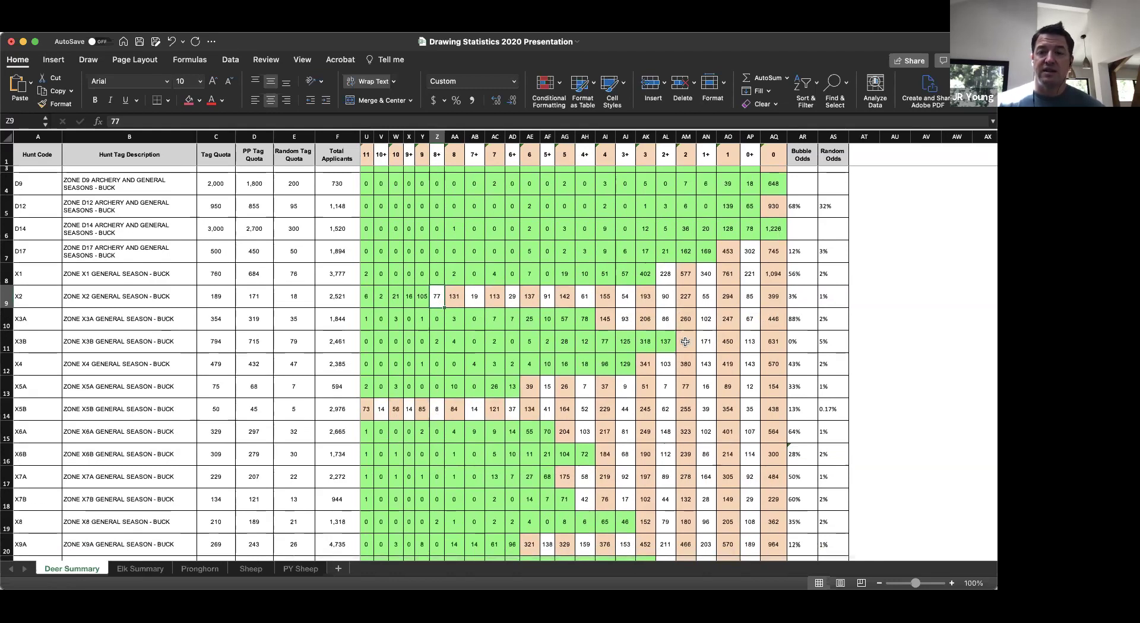
scroll(685, 342, "down", 1)
scroll(685, 341, "right", 2)
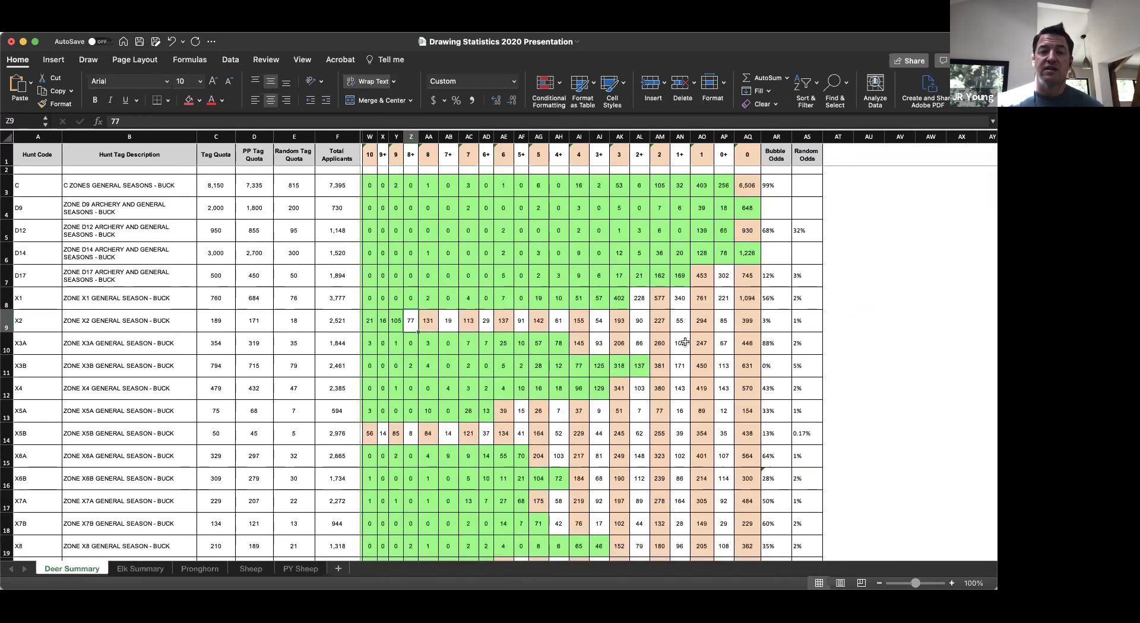
scroll(685, 342, "down", 4)
scroll(685, 342, "right", 1)
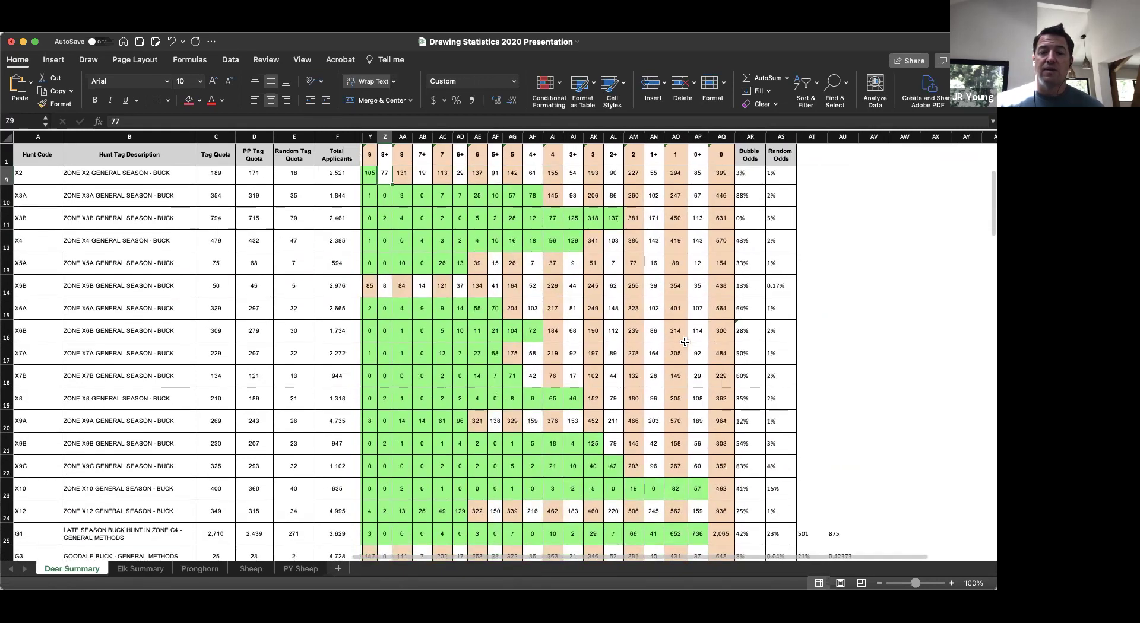
scroll(685, 341, "up", 5)
scroll(685, 342, "left", 5)
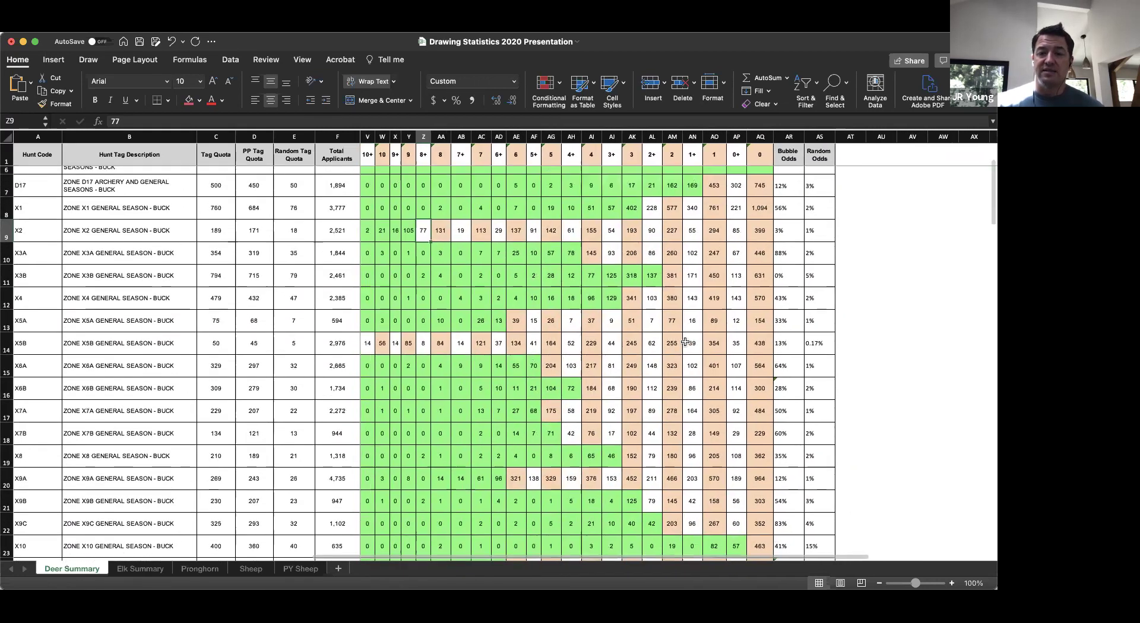
scroll(698, 356, "up", 1)
scroll(698, 357, "left", 1)
- Examine the Zone X3B general season row, focusing on its 2+ point applicants and those from 2 down to 0 points
left_click(699, 356)
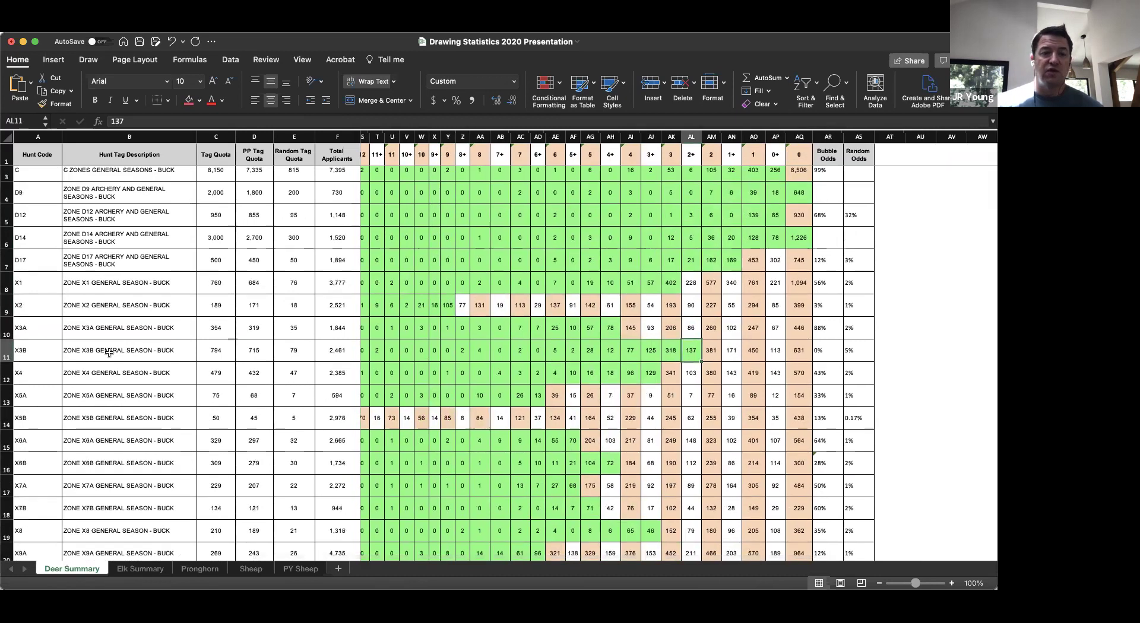
left_click(8, 350)
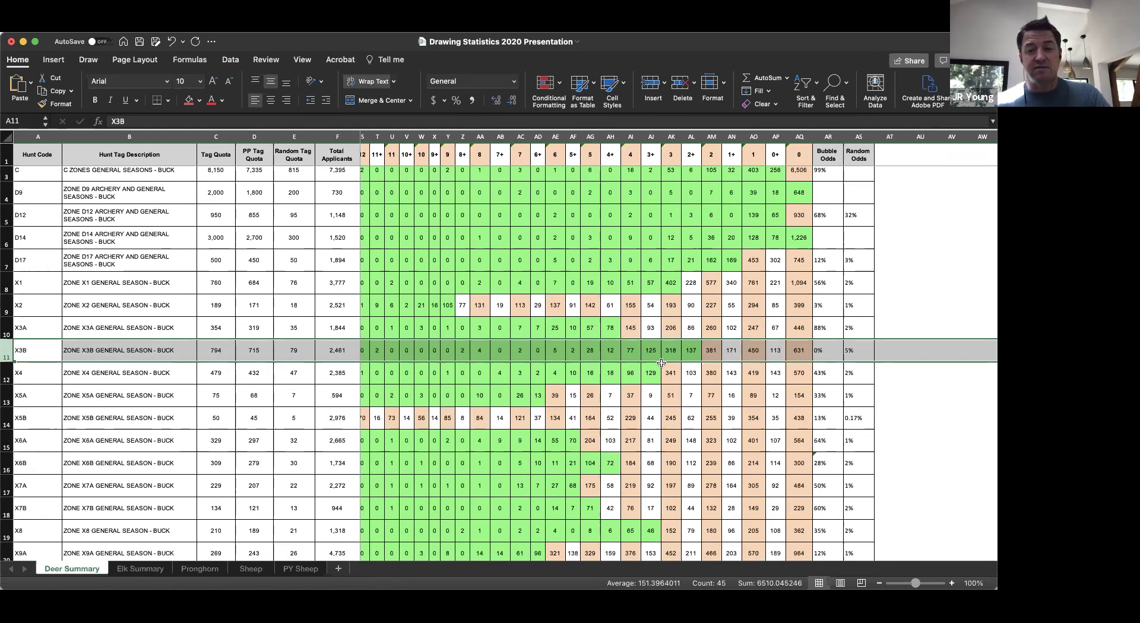
left_click_drag(672, 369, 651, 370)
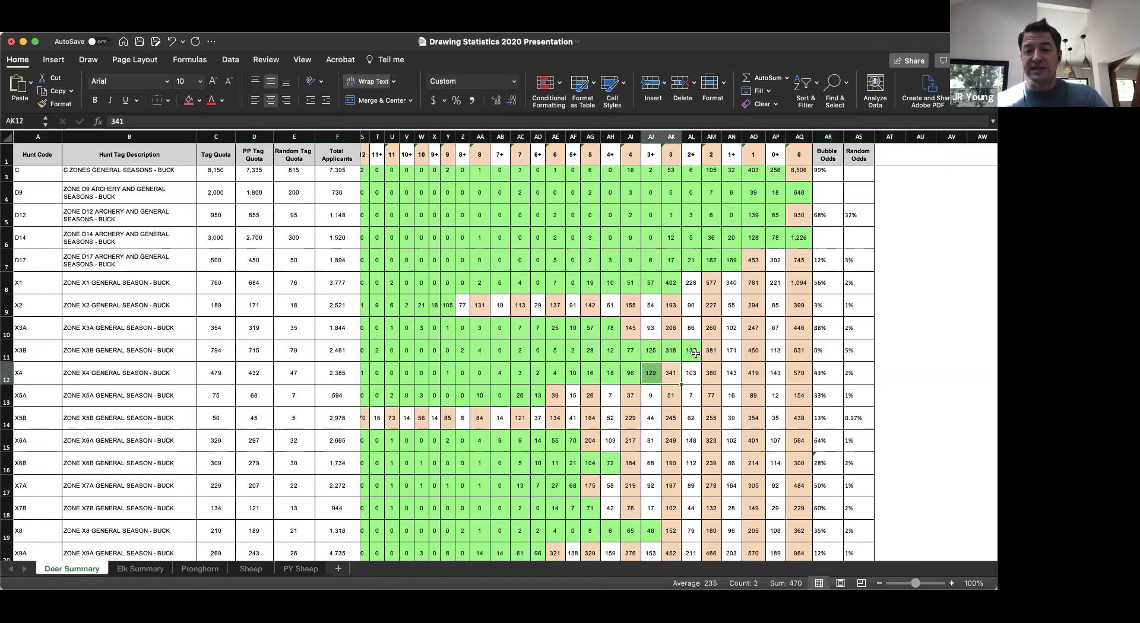
left_click(695, 353)
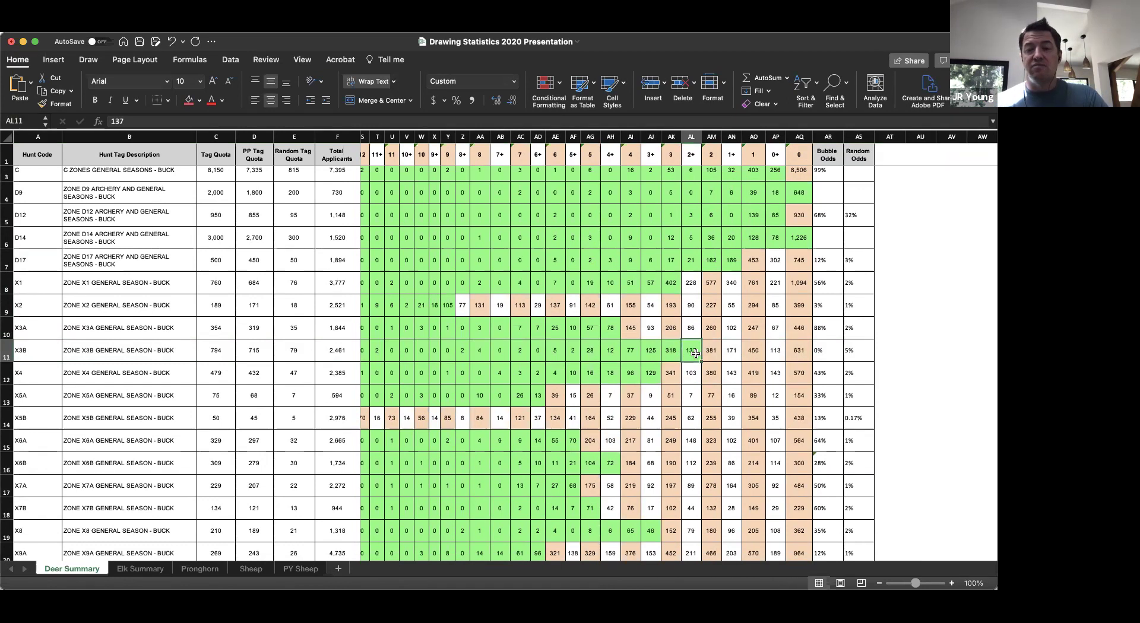
scroll(682, 355, "right", 1)
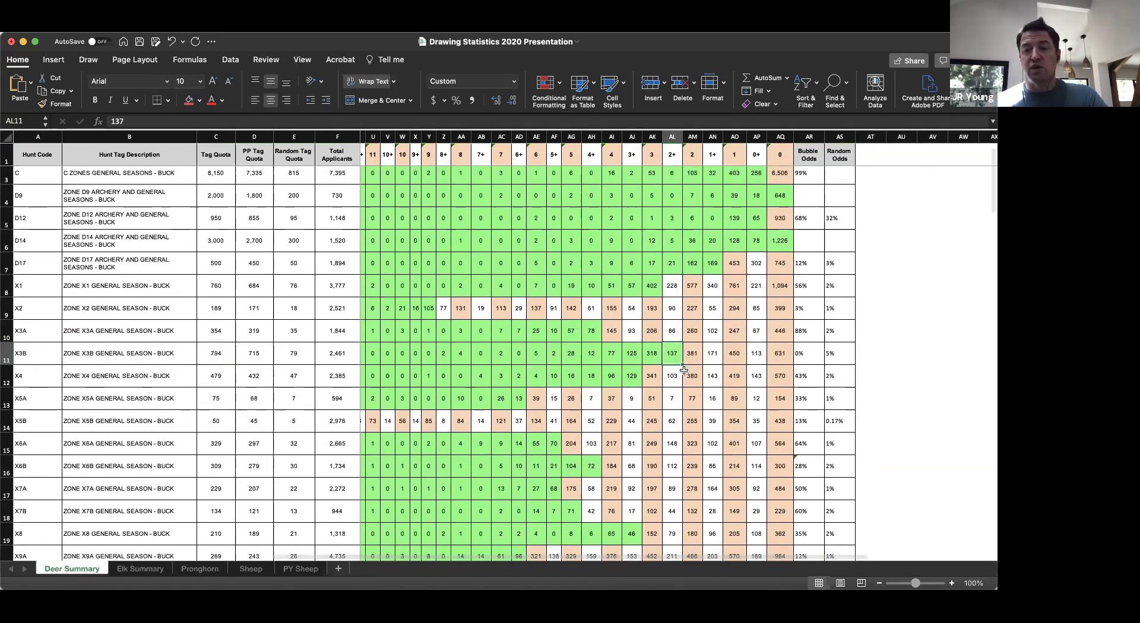
left_click_drag(693, 355, 776, 362)
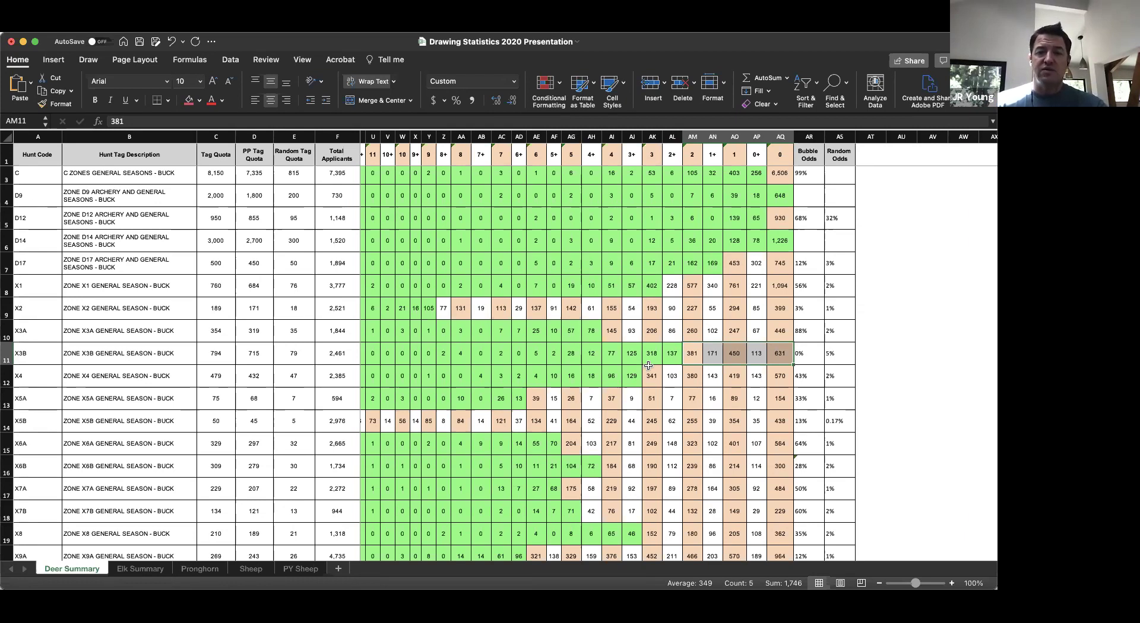
- Select the 2+ point cell of Zone X5A and look over the neighbouring X zone rows
left_click(675, 392)
scroll(674, 392, "down", 3)
scroll(675, 392, "left", 1)
scroll(674, 392, "left", 1)
scroll(675, 392, "up", 1)
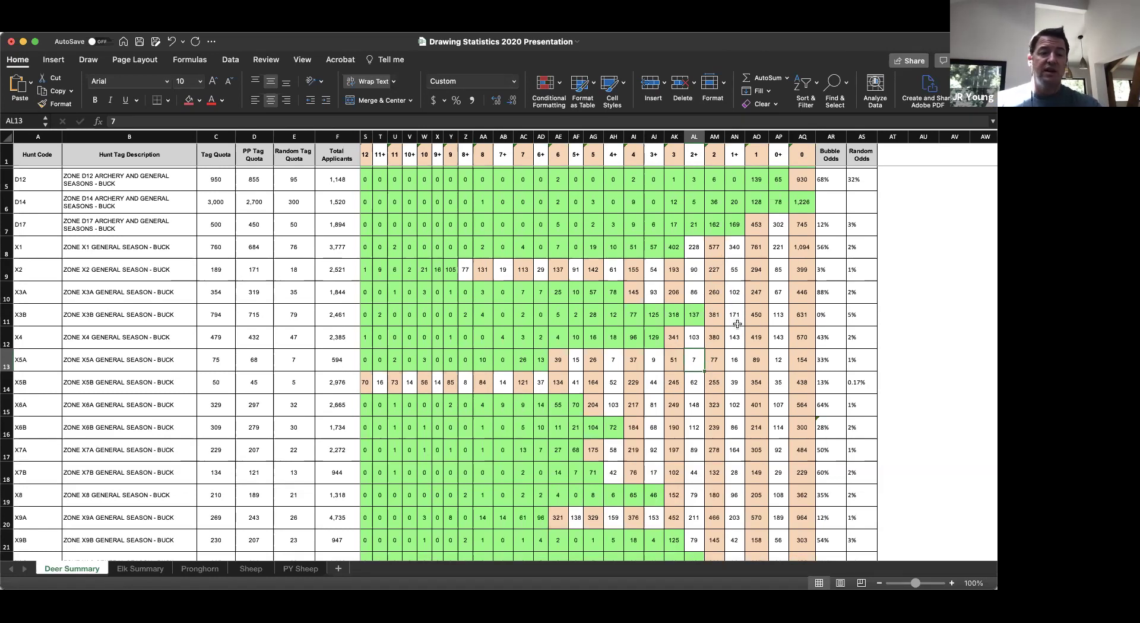
scroll(745, 371, "down", 1)
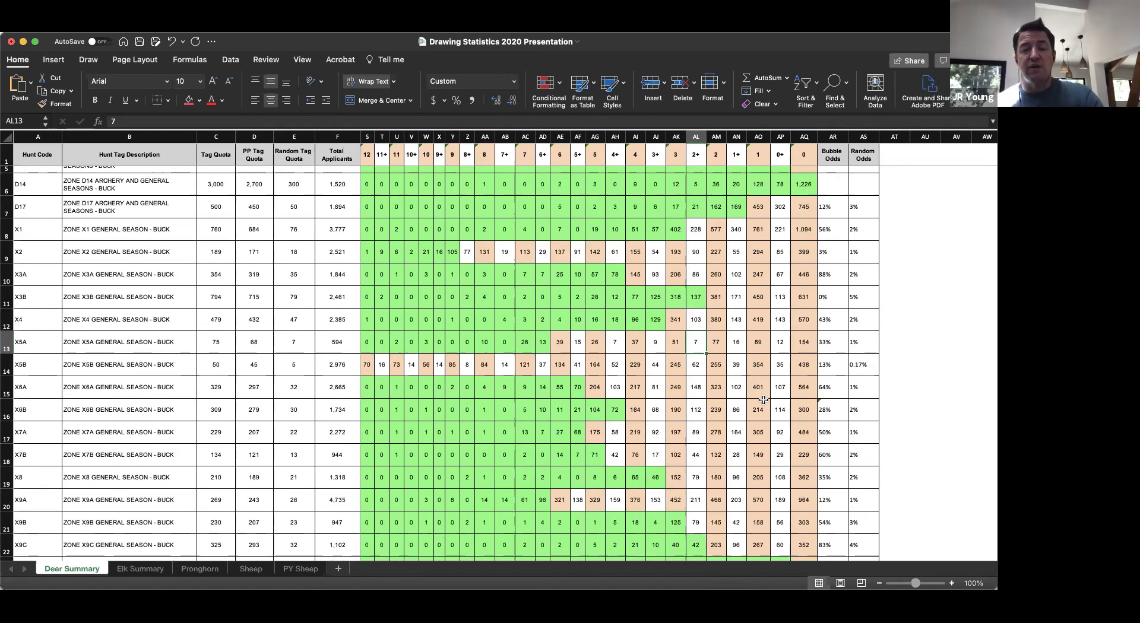
scroll(763, 400, "down", 1)
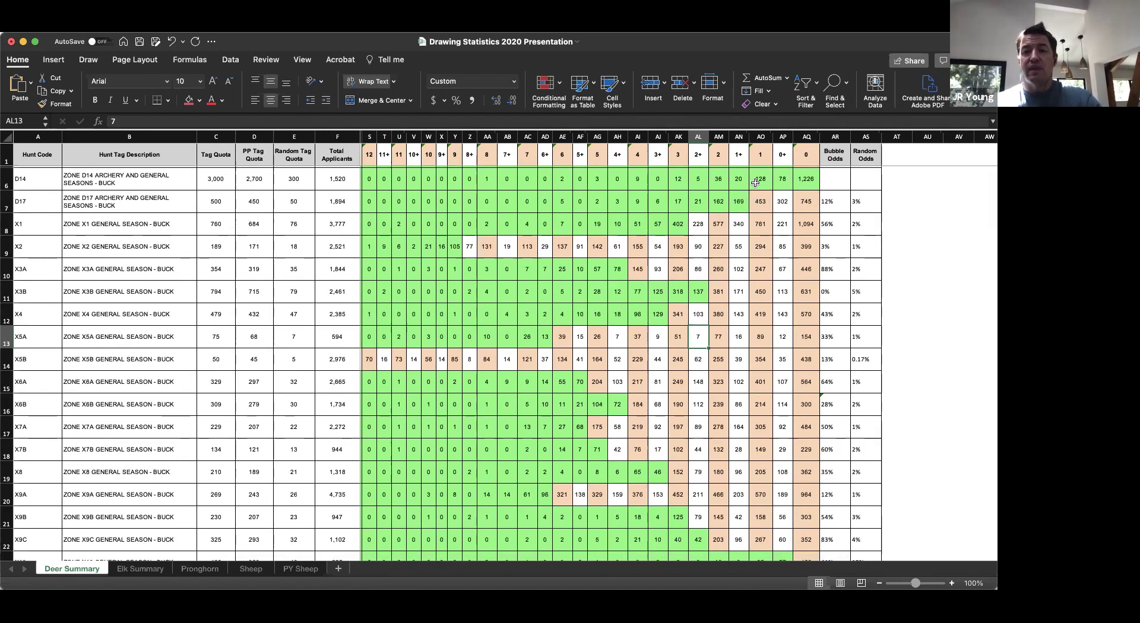
- Highlight the 1-point column and the 2-point column in turn, and check the 2-point column down to the G hunts
left_click(761, 137)
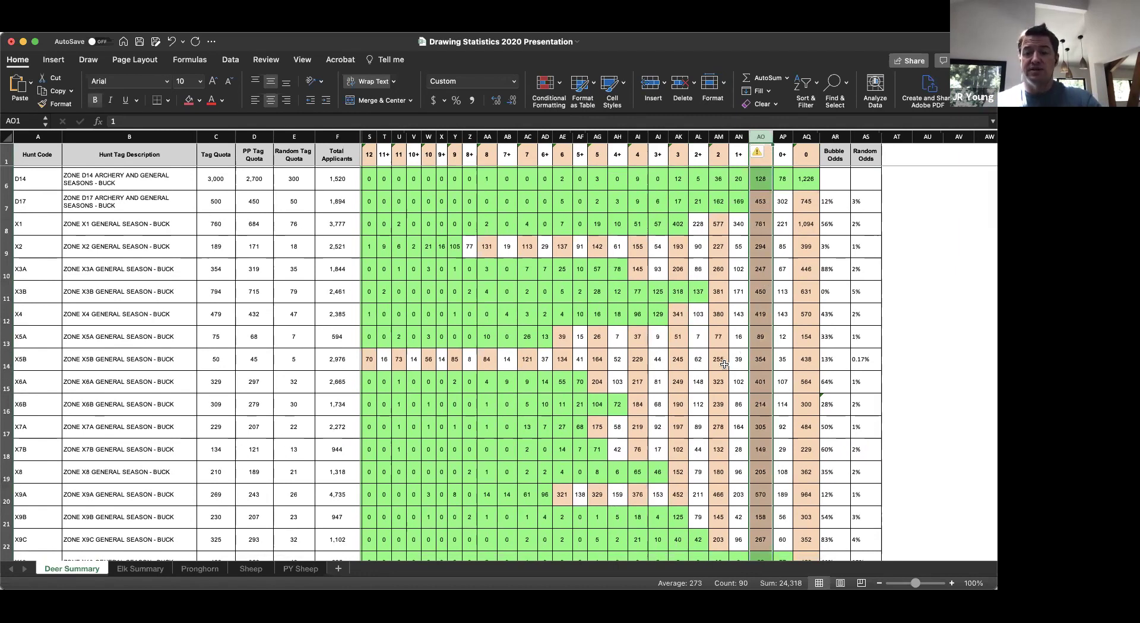
key("Left")
key("Left")
key("ctrl+space")
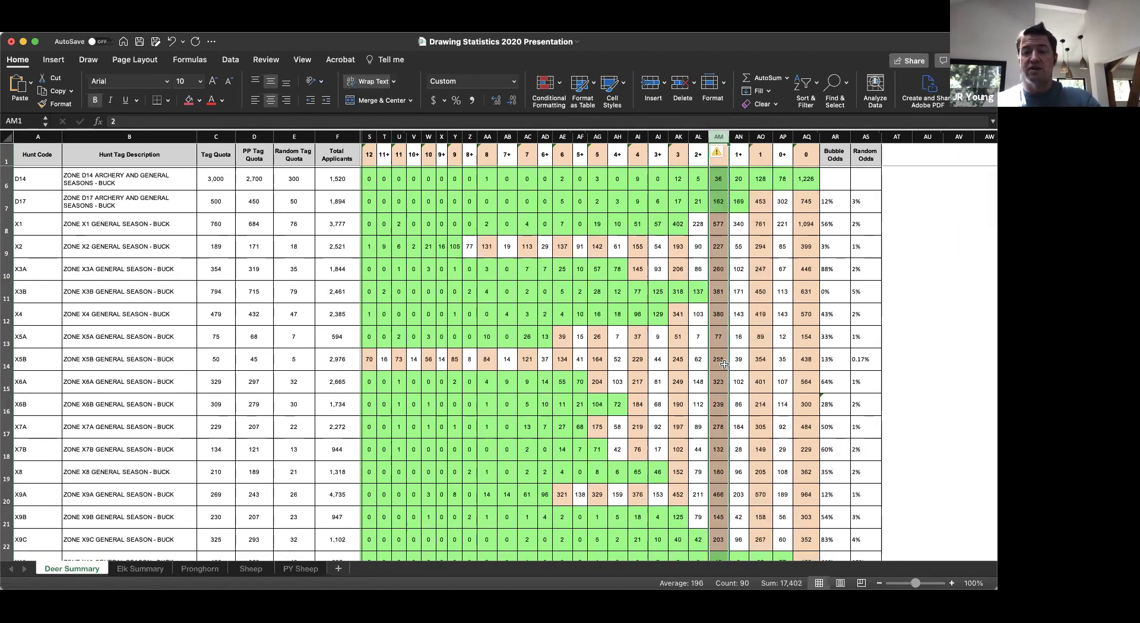
scroll(723, 364, "down", 2)
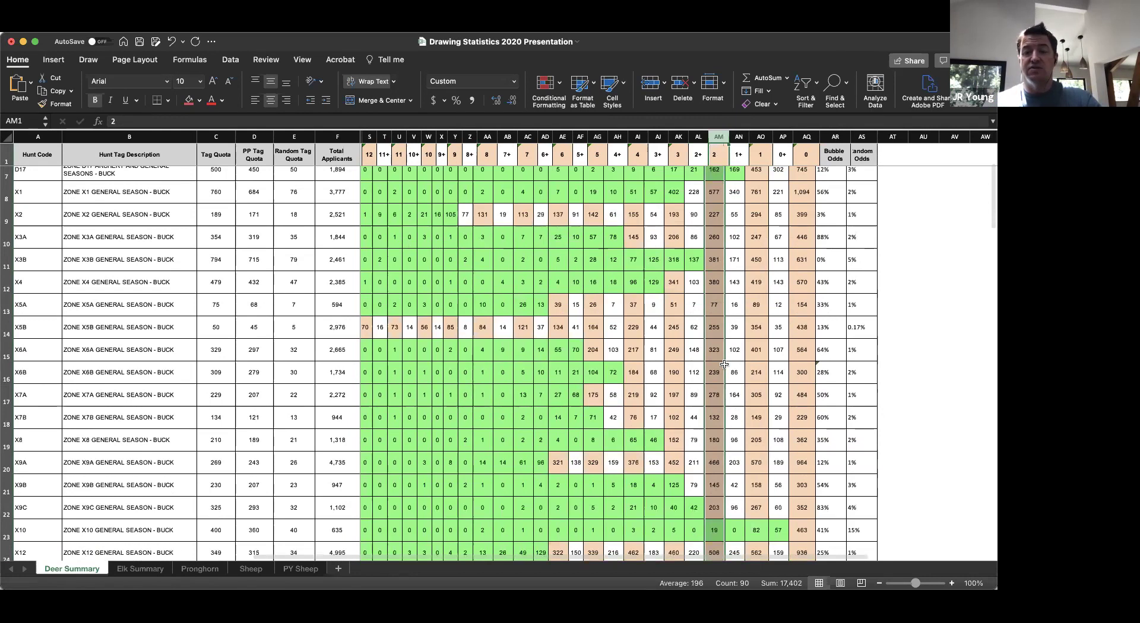
scroll(724, 364, "down", 3)
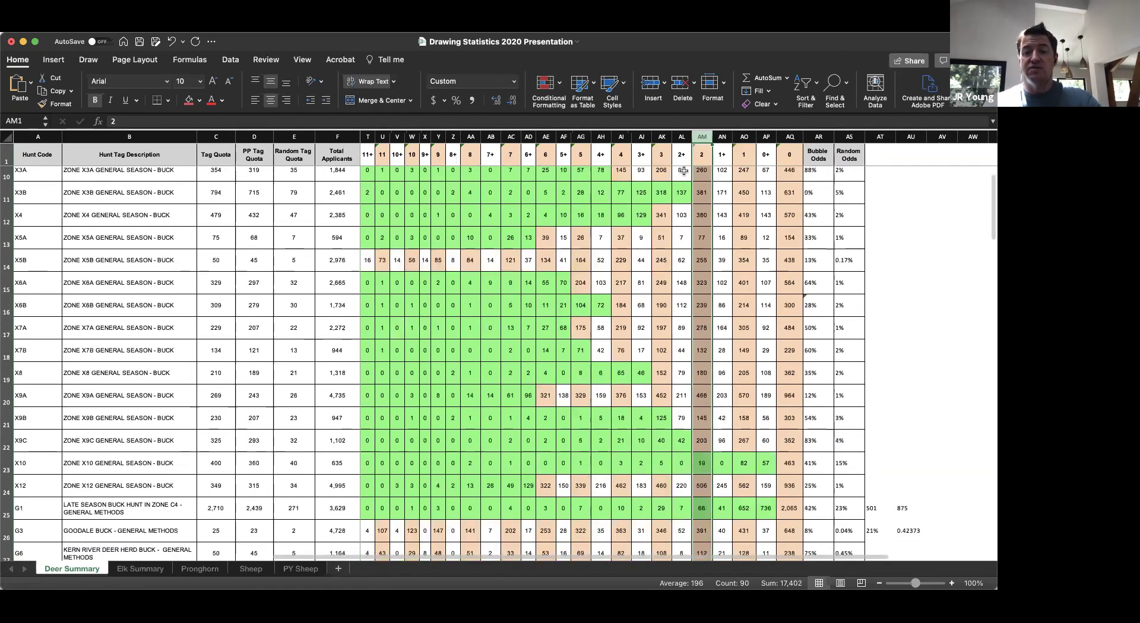
scroll(659, 138, "down", 3)
scroll(660, 137, "left", 1)
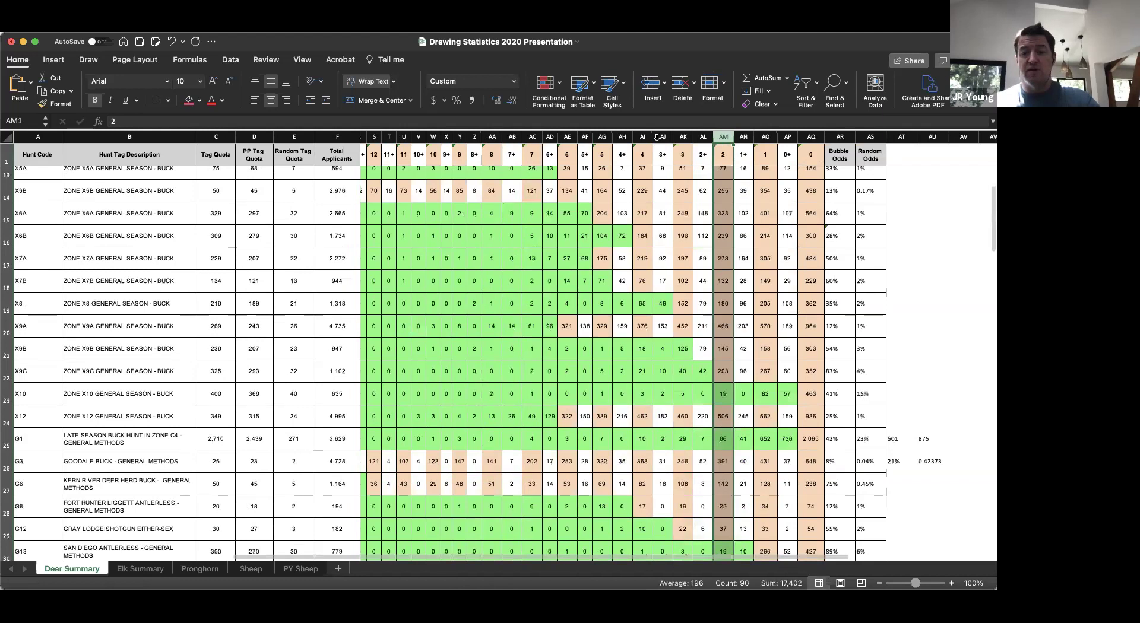
- Highlight the 4-point column and examine which X zones and G hunts are covered at that point level
left_click(642, 136)
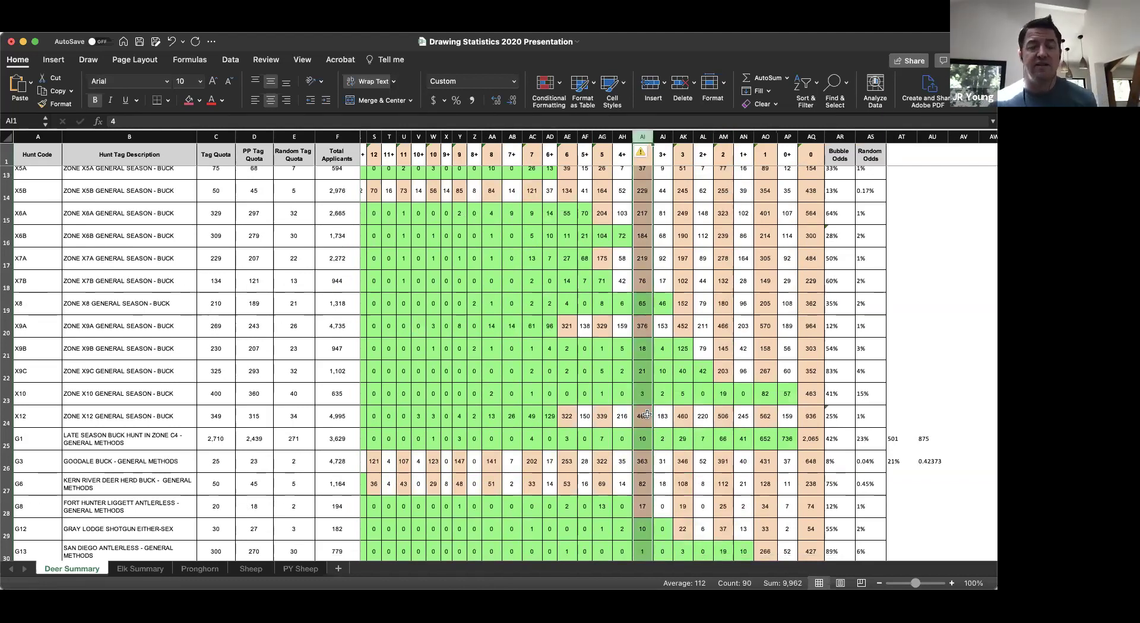
scroll(647, 415, "down", 1)
scroll(646, 415, "right", 1)
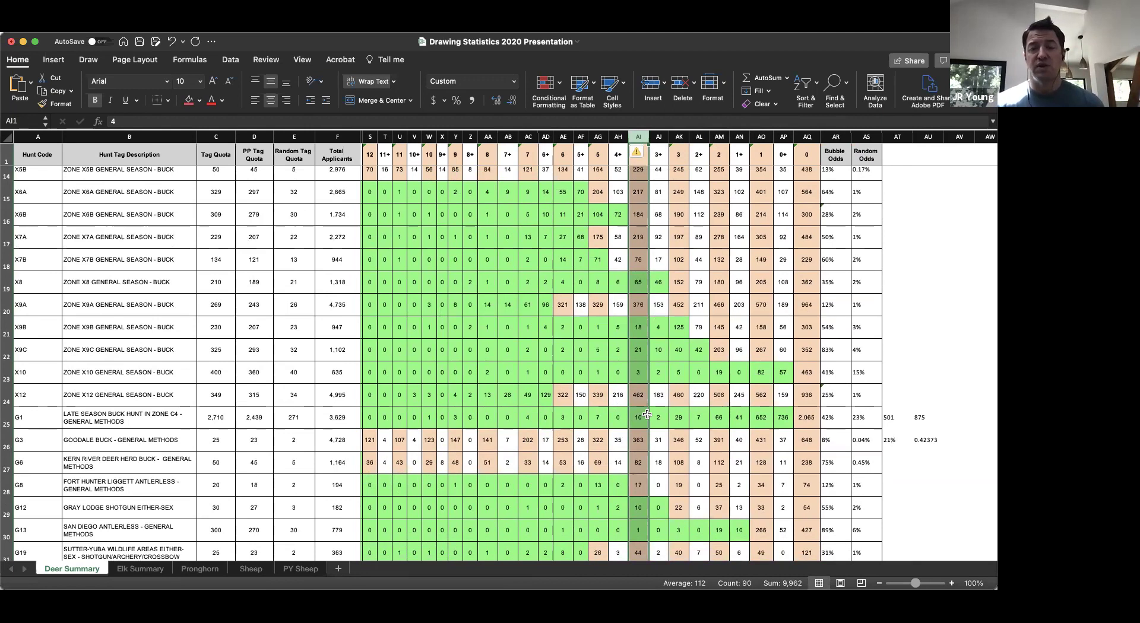
scroll(647, 414, "up", 1)
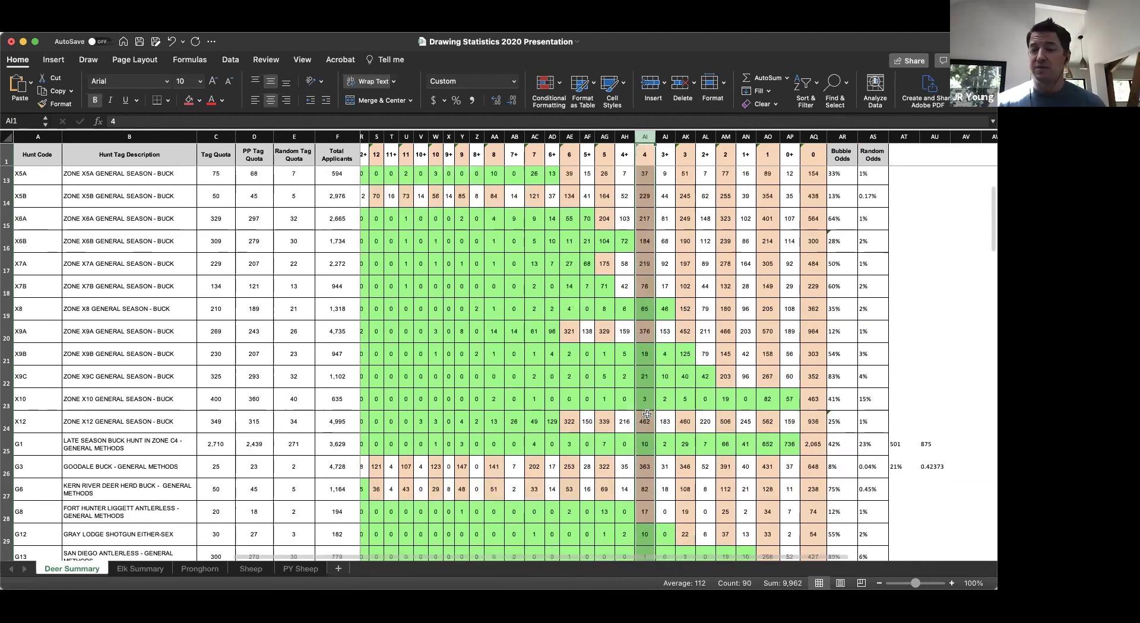
scroll(646, 415, "up", 1)
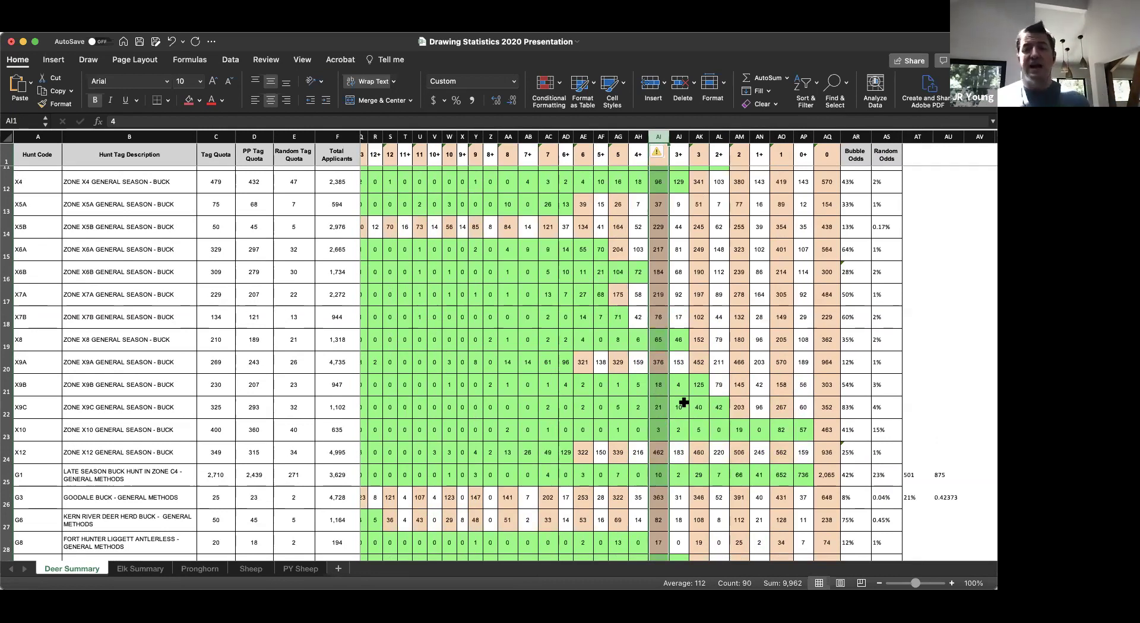
scroll(684, 403, "down", 3)
scroll(685, 403, "right", 2)
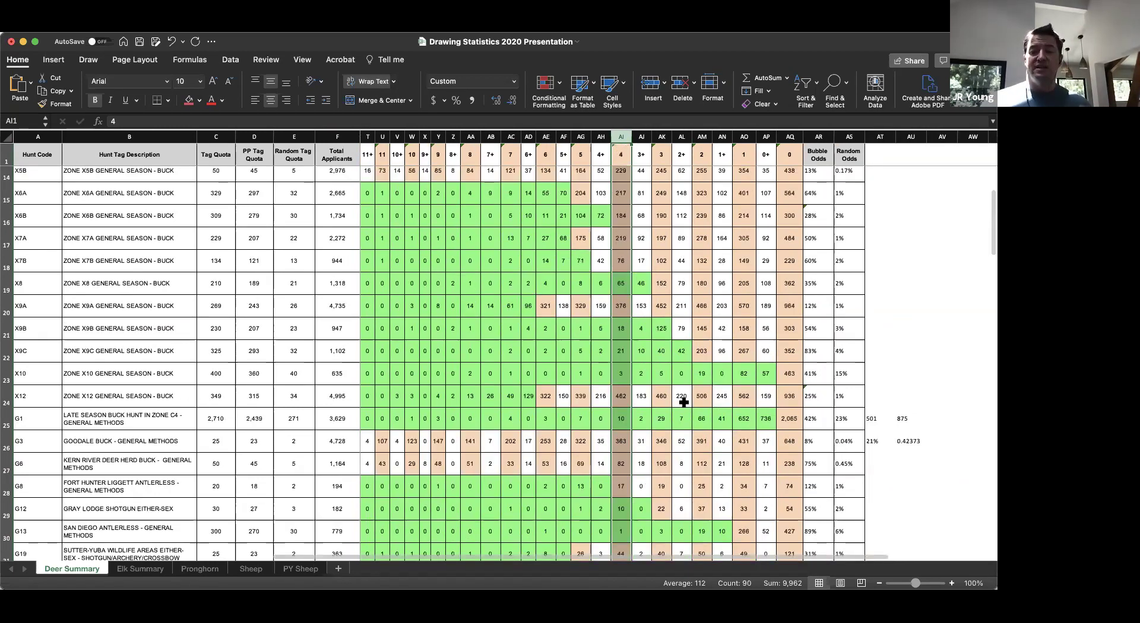
scroll(689, 458, "down", 3)
scroll(689, 457, "right", 2)
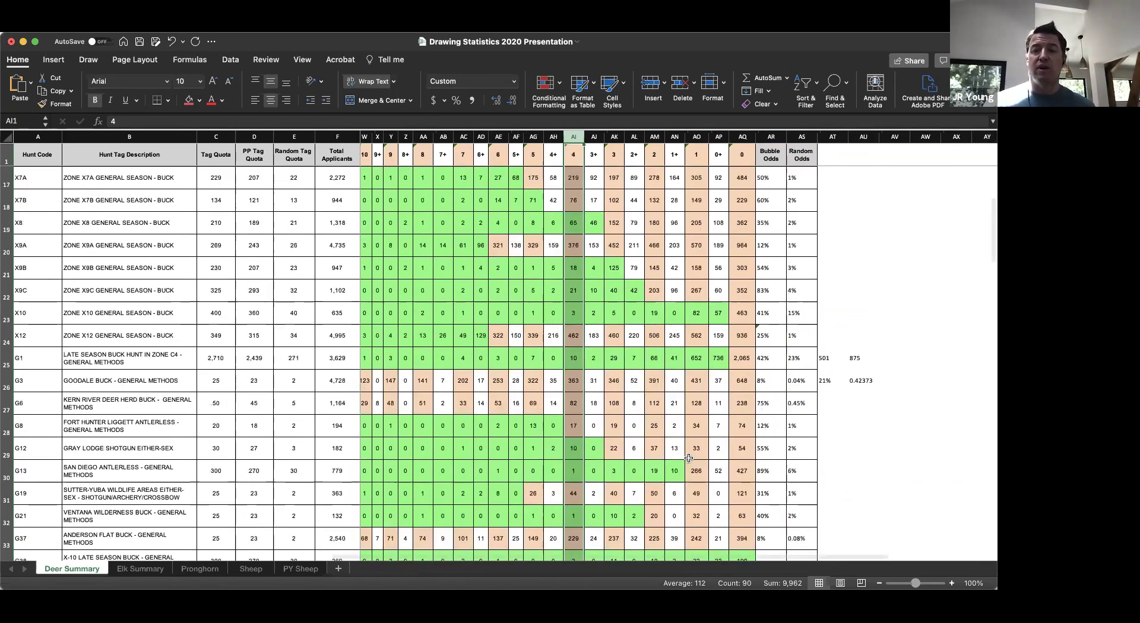
scroll(720, 273, "up", 3)
scroll(720, 274, "right", 2)
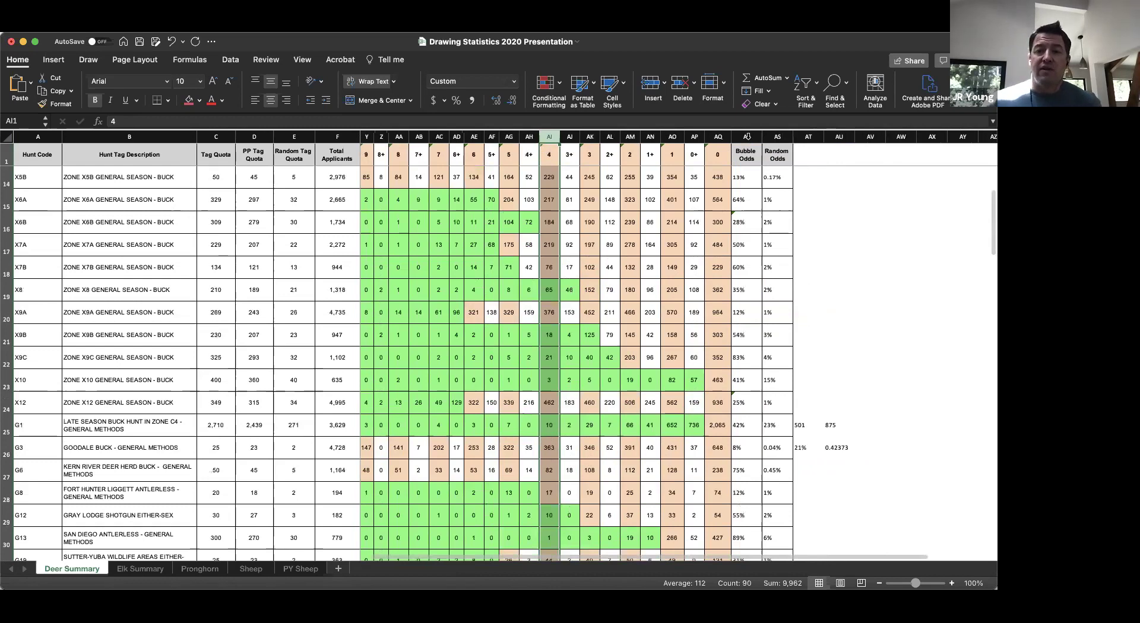
- Highlight the Bubble Odds and Random Odds columns, and compare Zone X6B's 4-point applicants with its bubble odds
left_click(747, 137)
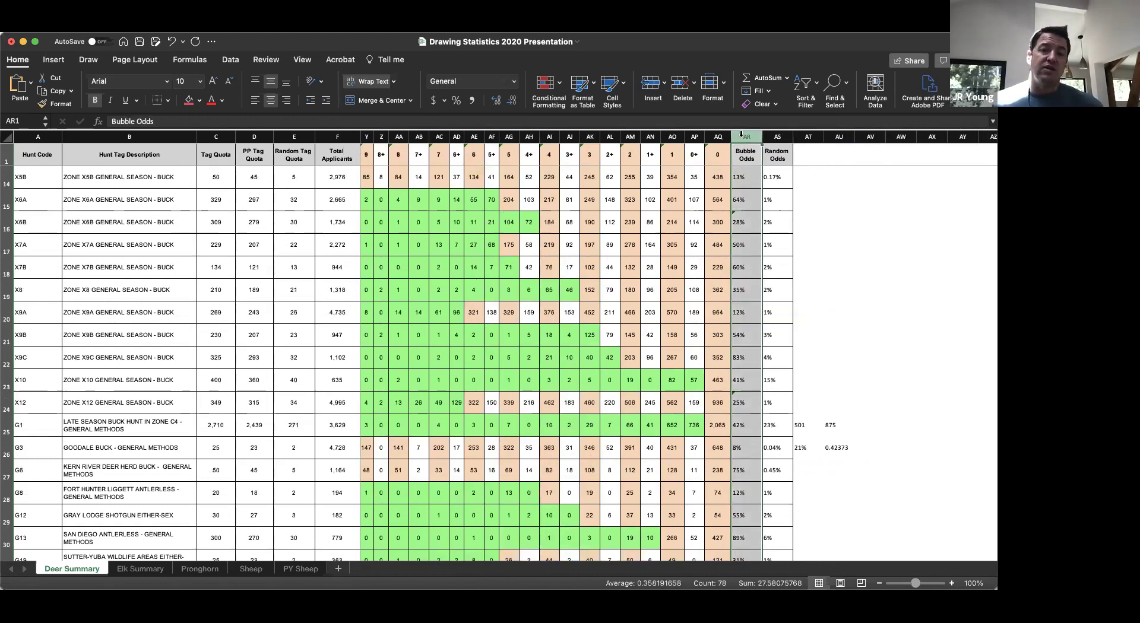
left_click(777, 137)
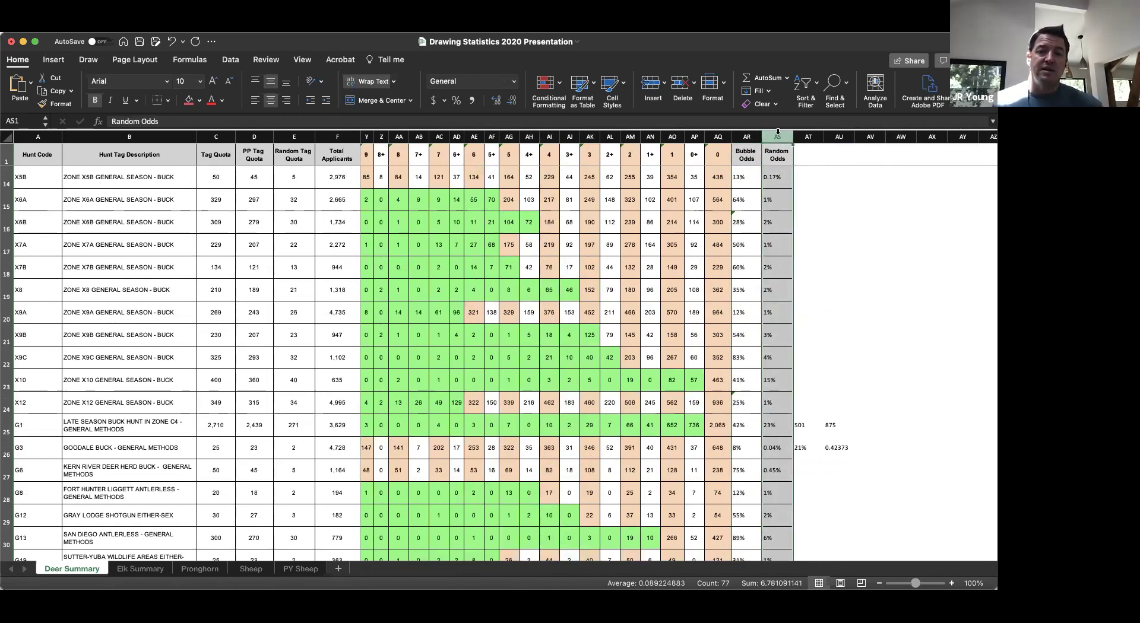
left_click(550, 222)
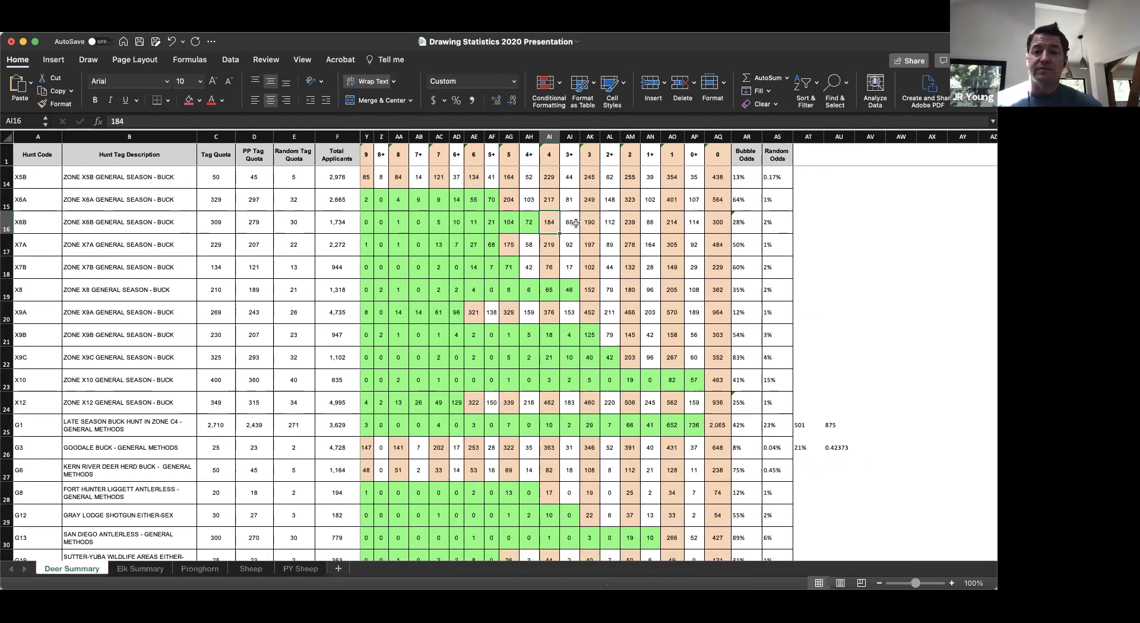
left_click(743, 222)
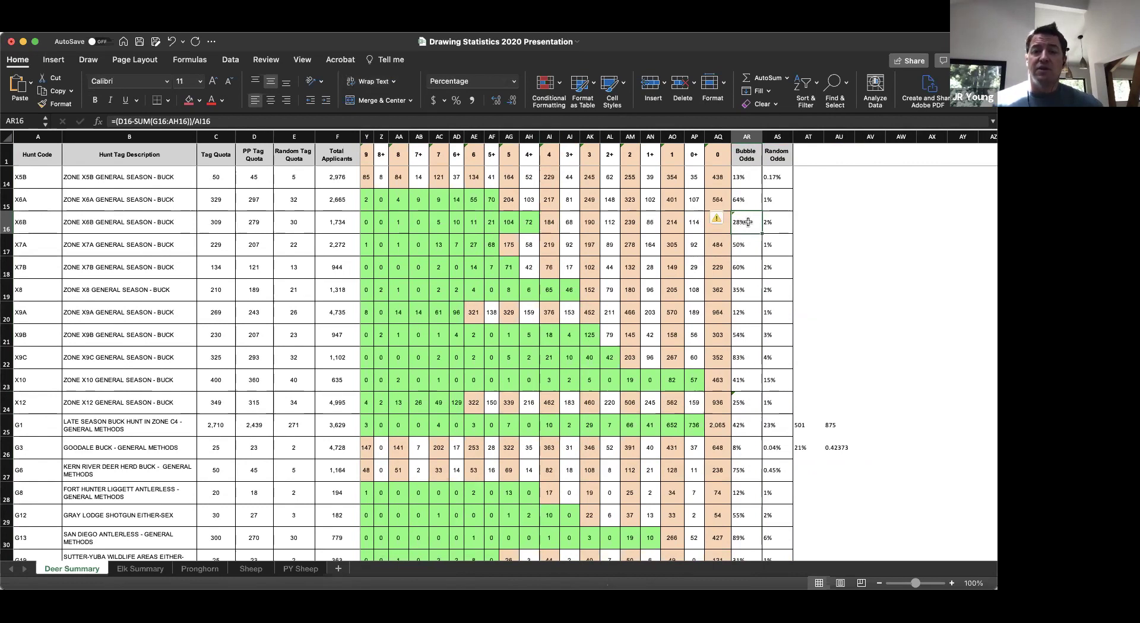
left_click(551, 224)
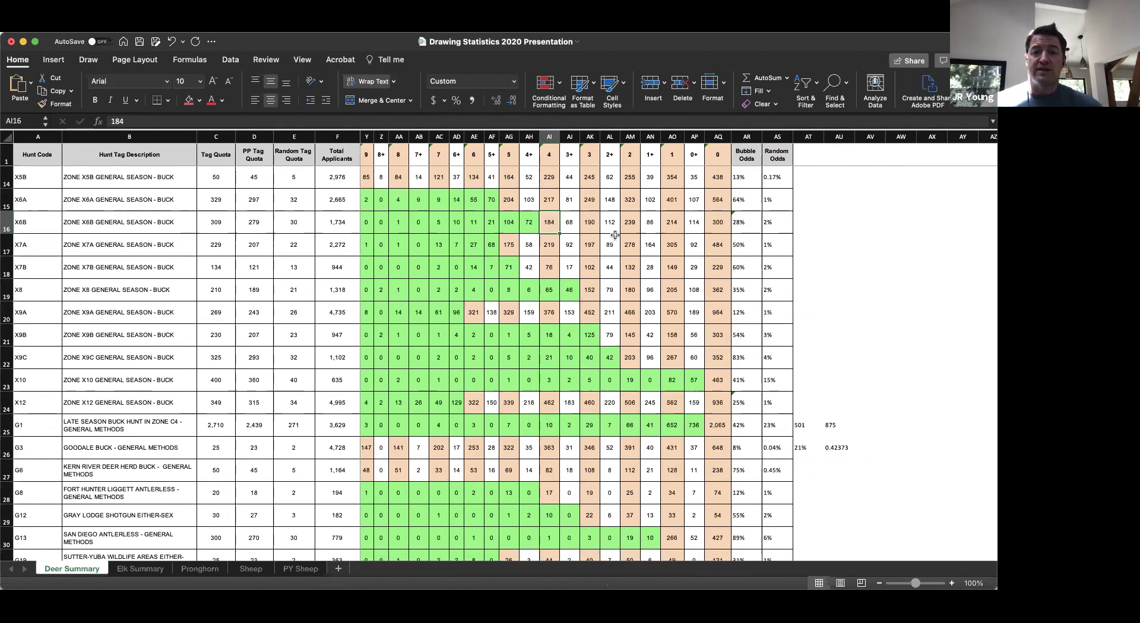
left_click(746, 221)
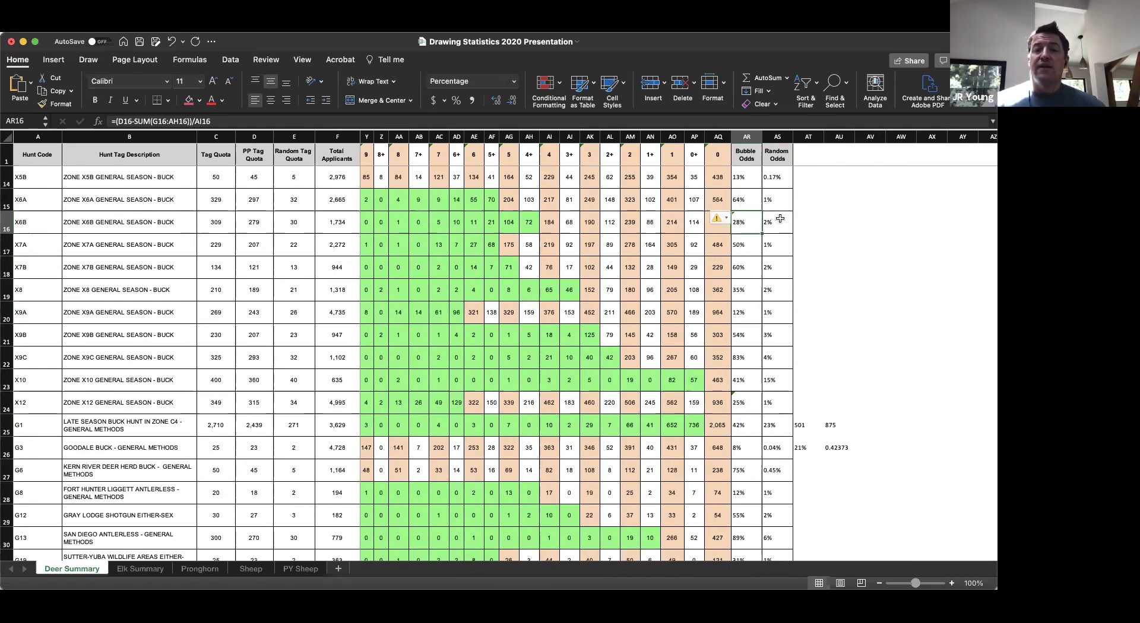
scroll(534, 222, "right", 1)
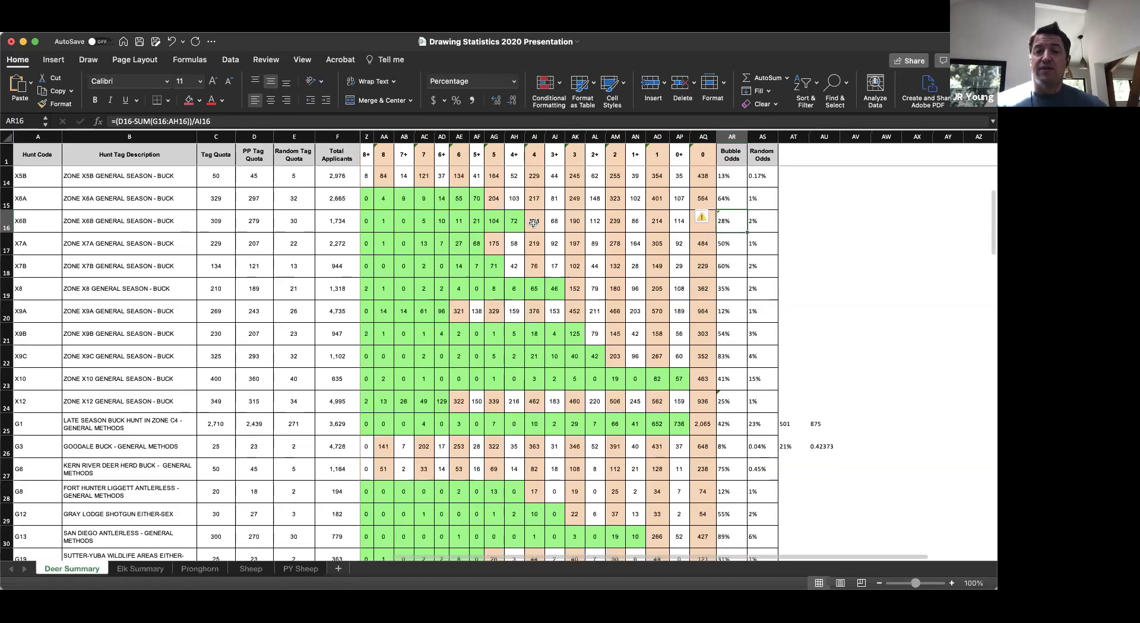
- Check Zone X6B's 4-point applicants again and inspect the formula behind its random odds
left_click(533, 222)
scroll(549, 230, "left", 1)
scroll(549, 230, "up", 1)
scroll(552, 232, "left", 1)
scroll(552, 233, "up", 1)
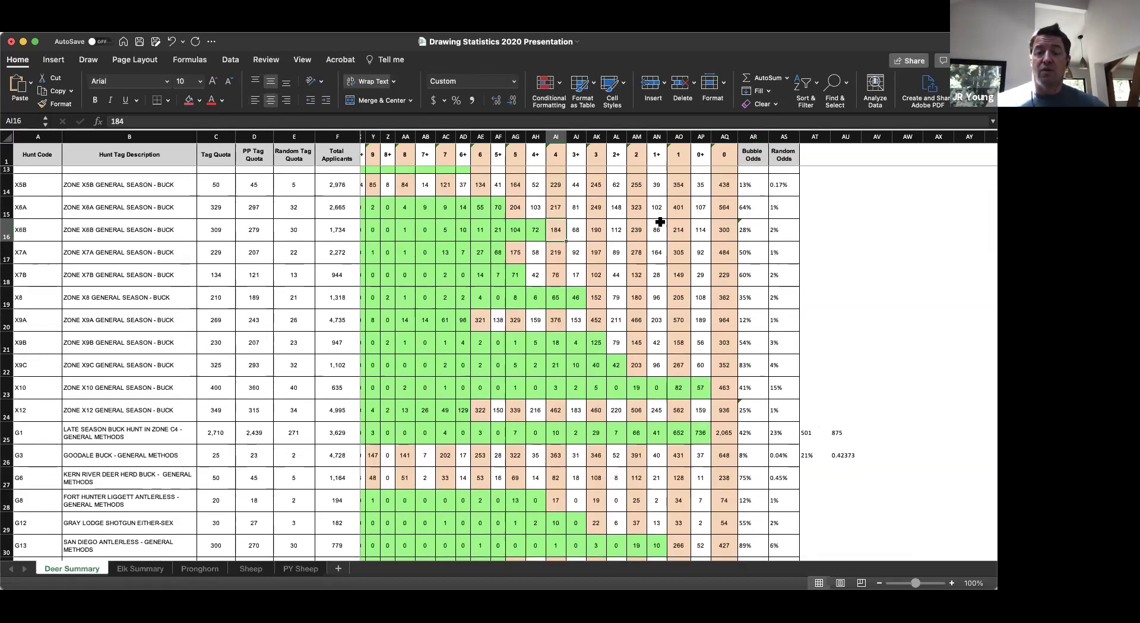
left_click(781, 232)
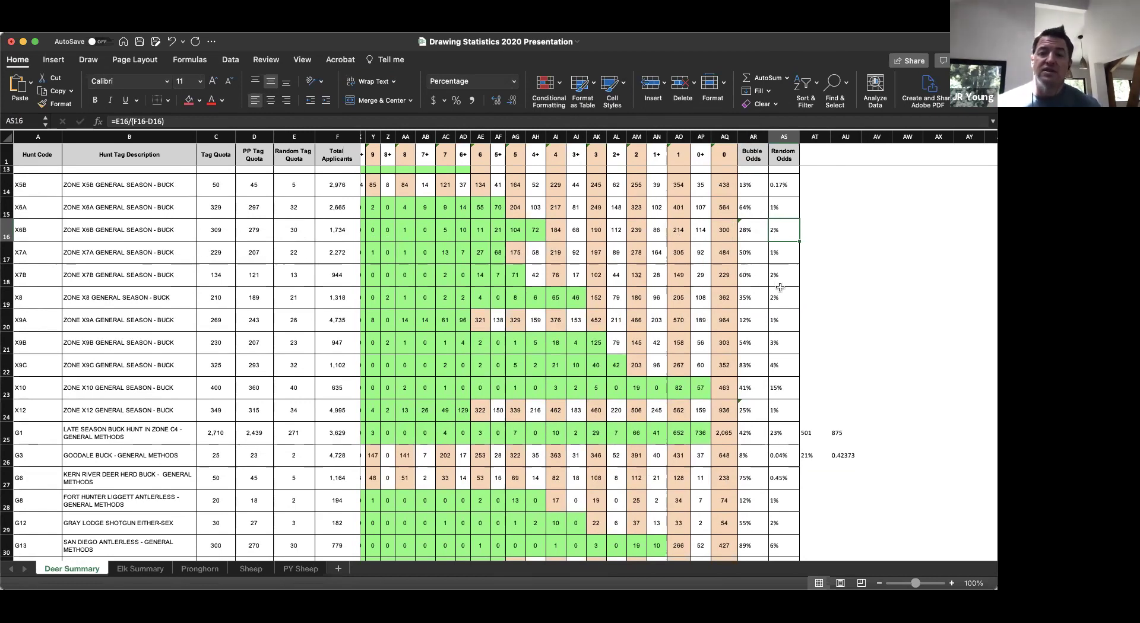
- Inspect the formula behind Zone X9A's random odds
scroll(784, 279, "down", 1)
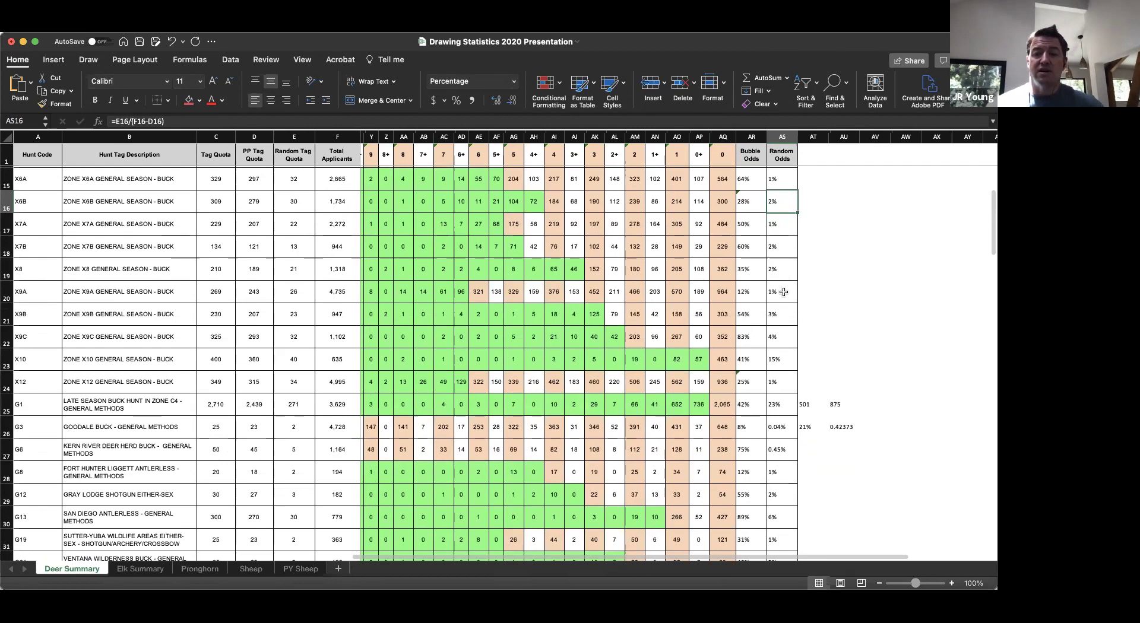
left_click(783, 291)
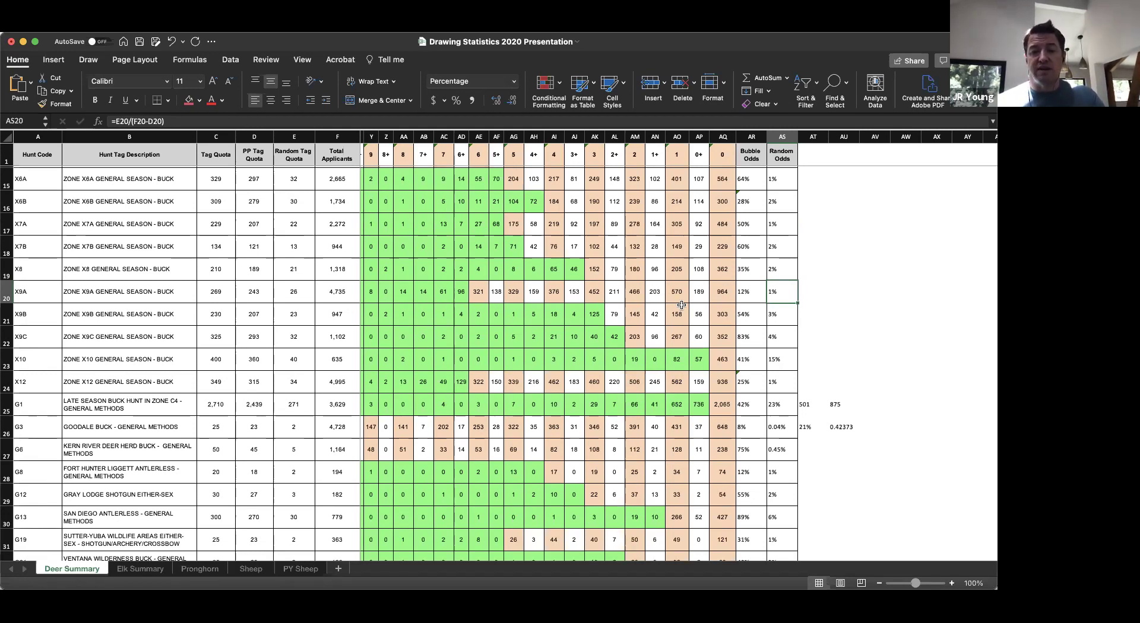
scroll(681, 305, "down", 2)
scroll(681, 304, "down", 3)
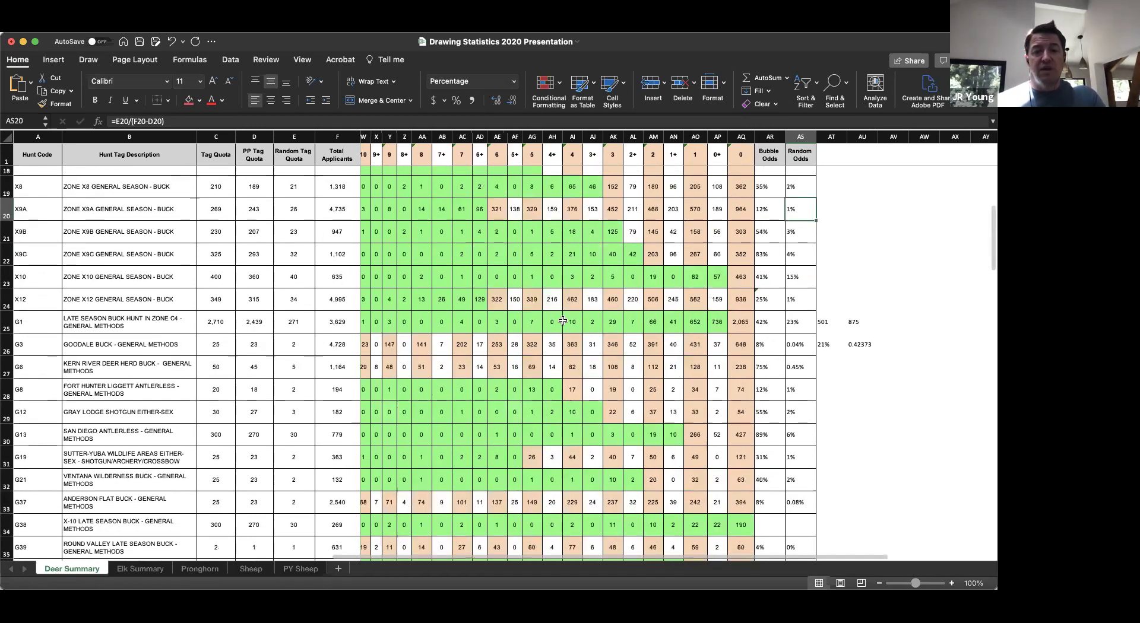
- Highlight the G3 Goodale buck hunt's row and its applicant cell in the 17+ point column
scroll(563, 321, "left", 4)
scroll(563, 321, "left", 5)
scroll(563, 321, "up", 1)
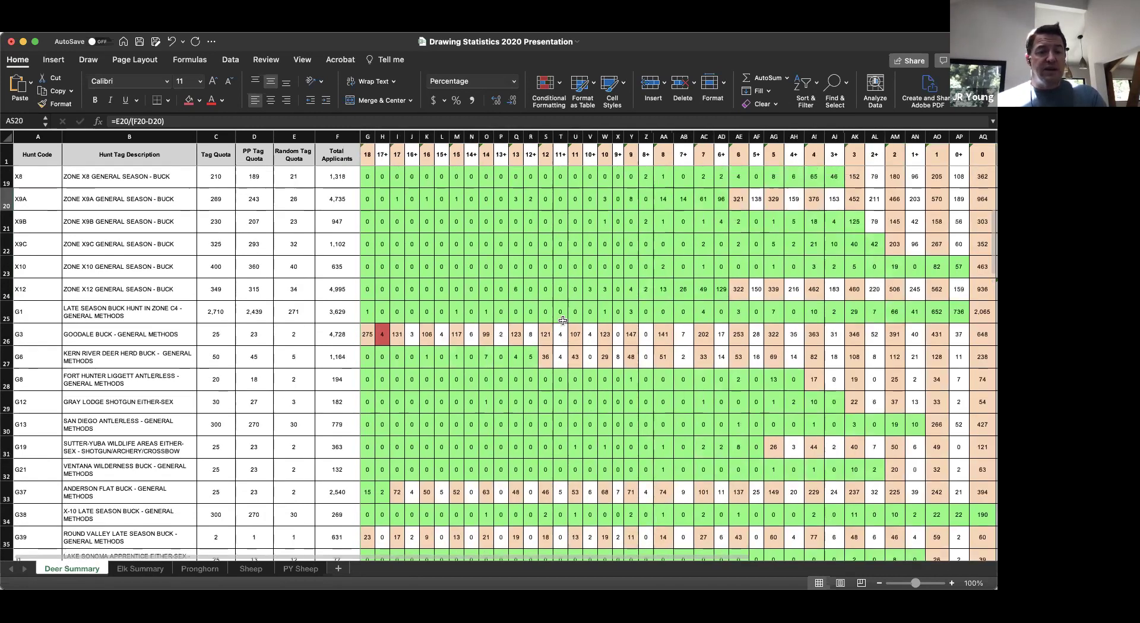
scroll(562, 321, "up", 1)
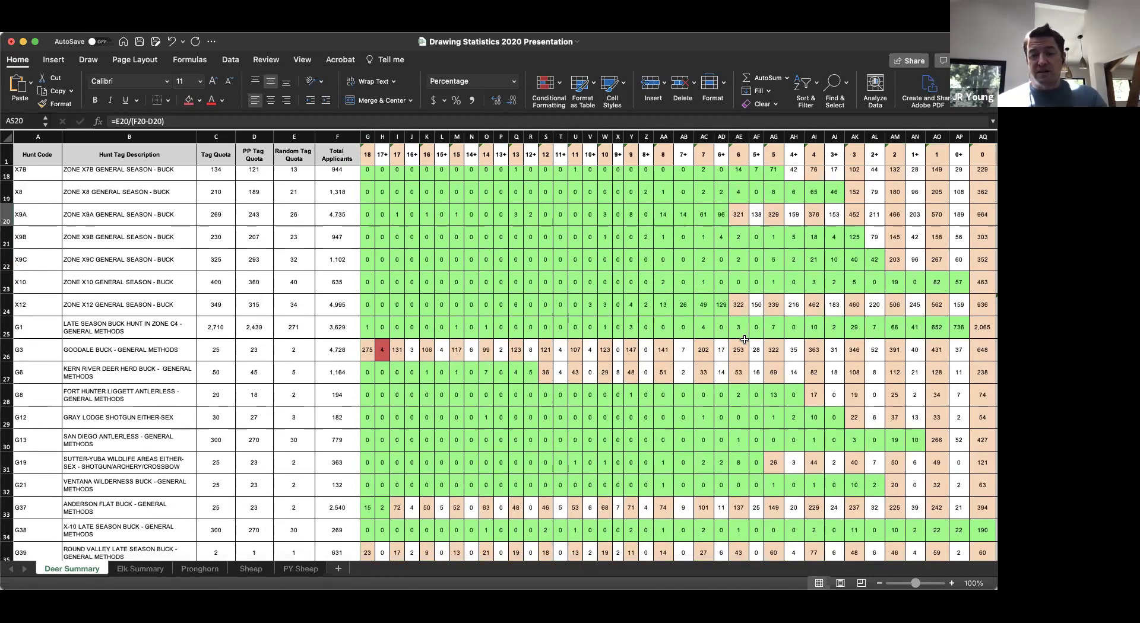
scroll(480, 394, "down", 2)
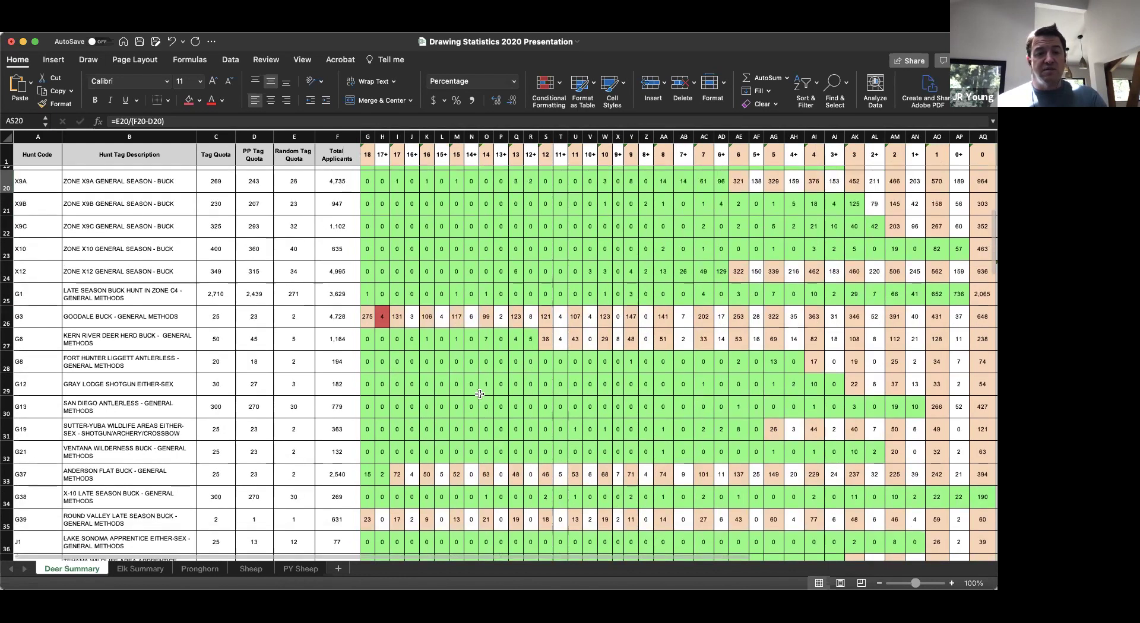
scroll(415, 369, "up", 2)
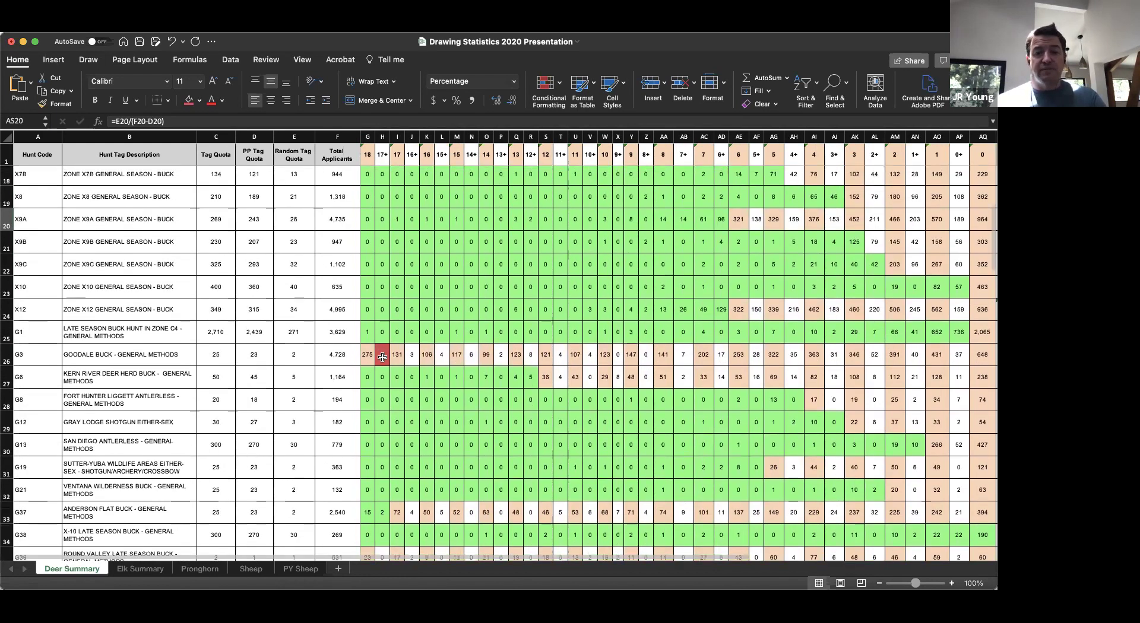
left_click(382, 357)
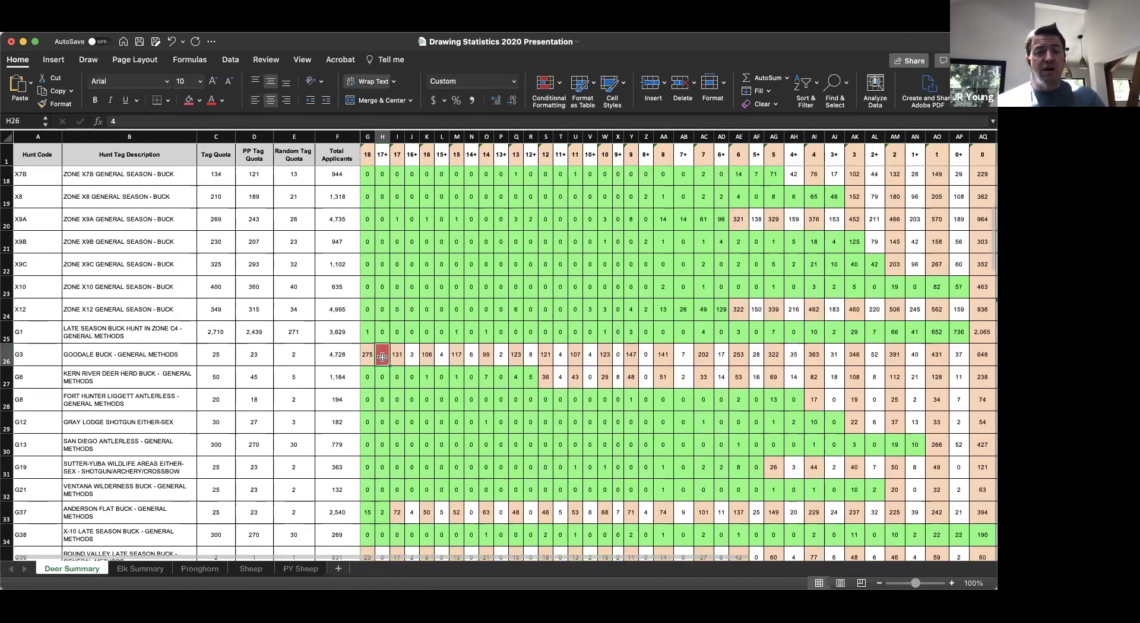
left_click(9, 355)
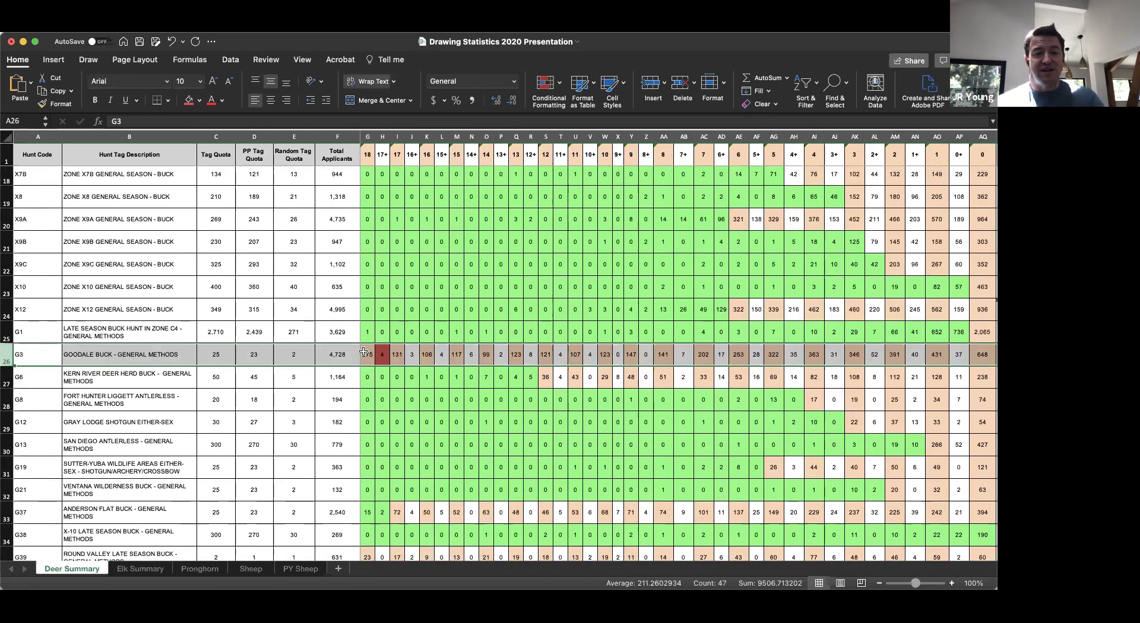
left_click(386, 359)
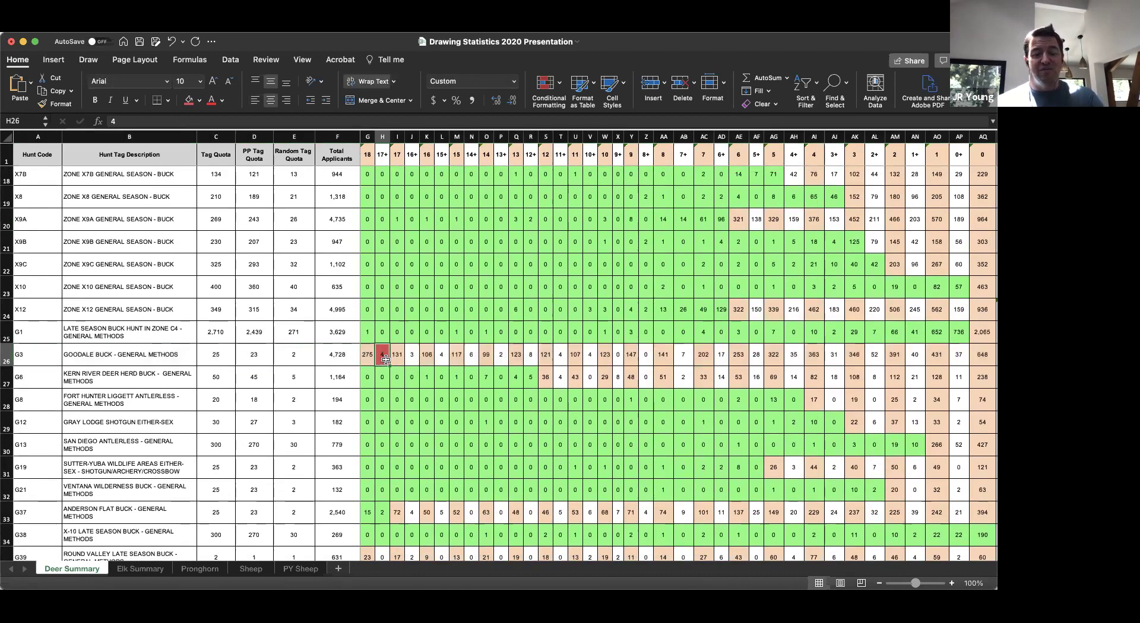
- Check the G3 Goodale hunt's total applicants and its applicants with 18 points
left_click(340, 364)
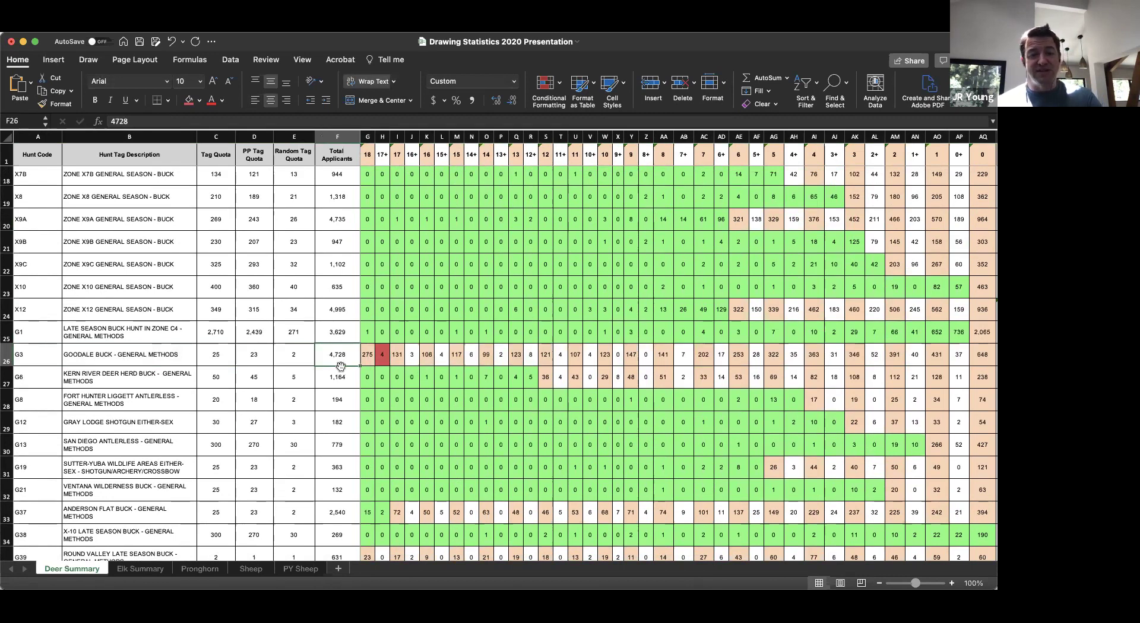
left_click(370, 355)
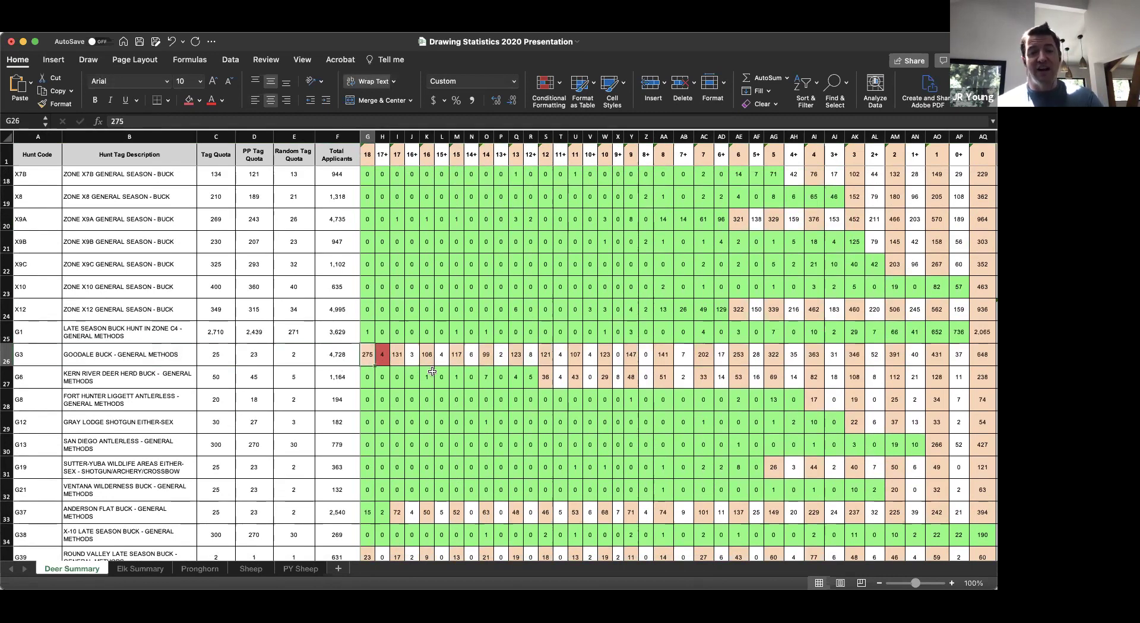
scroll(432, 372, "down", 1)
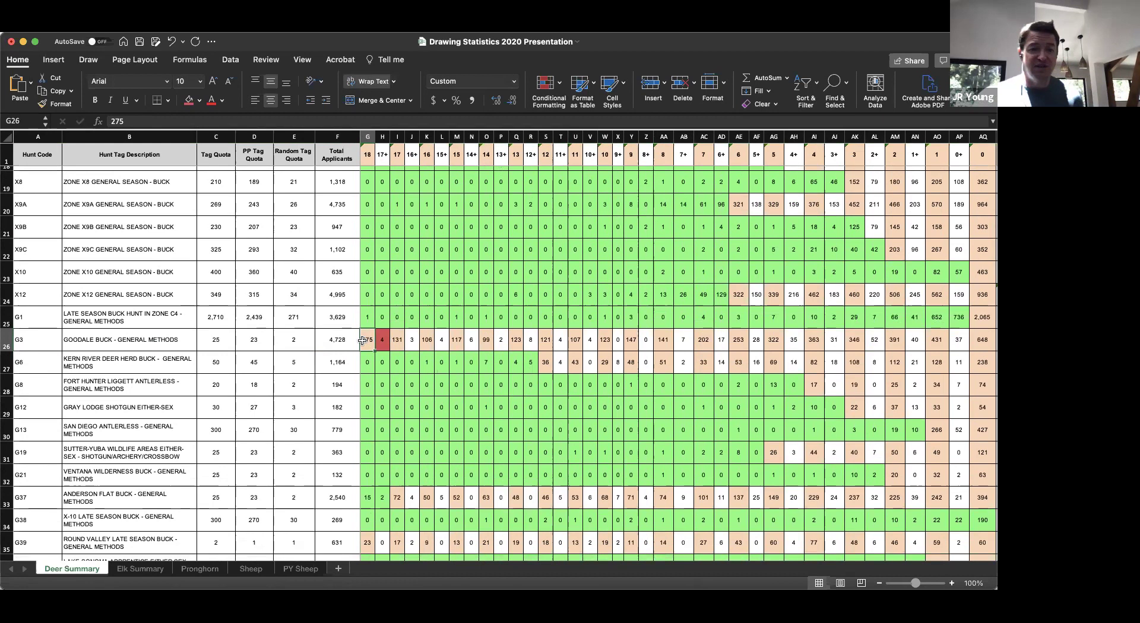
- Compare the G3 hunt's preference point tag quota and random tag quota with its 17+ point applicants
left_click(263, 340)
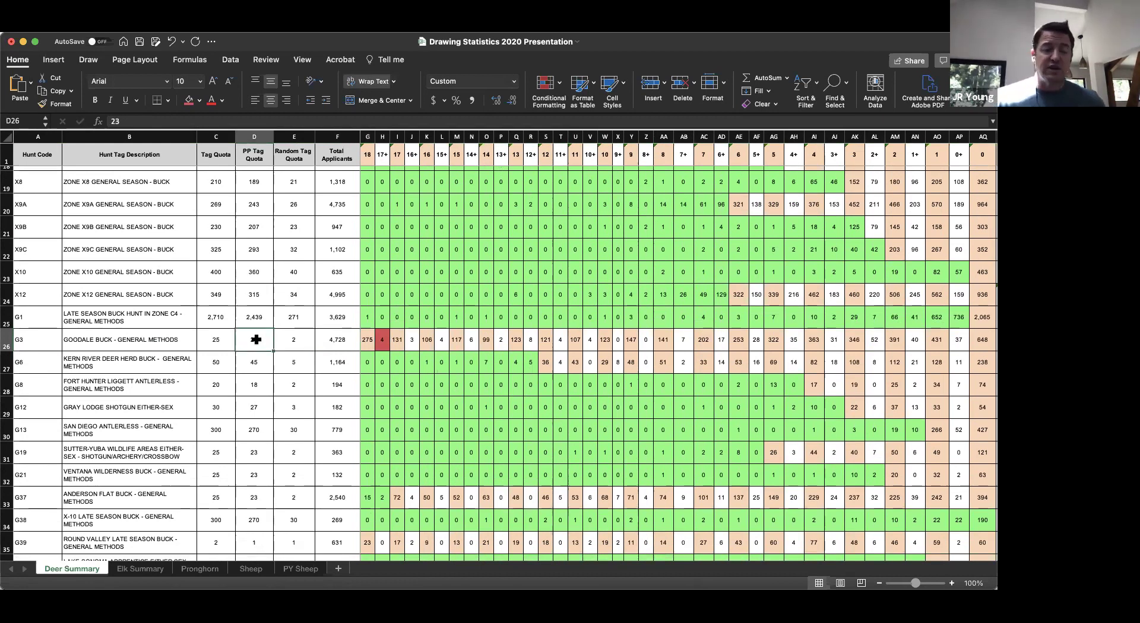
left_click(295, 347)
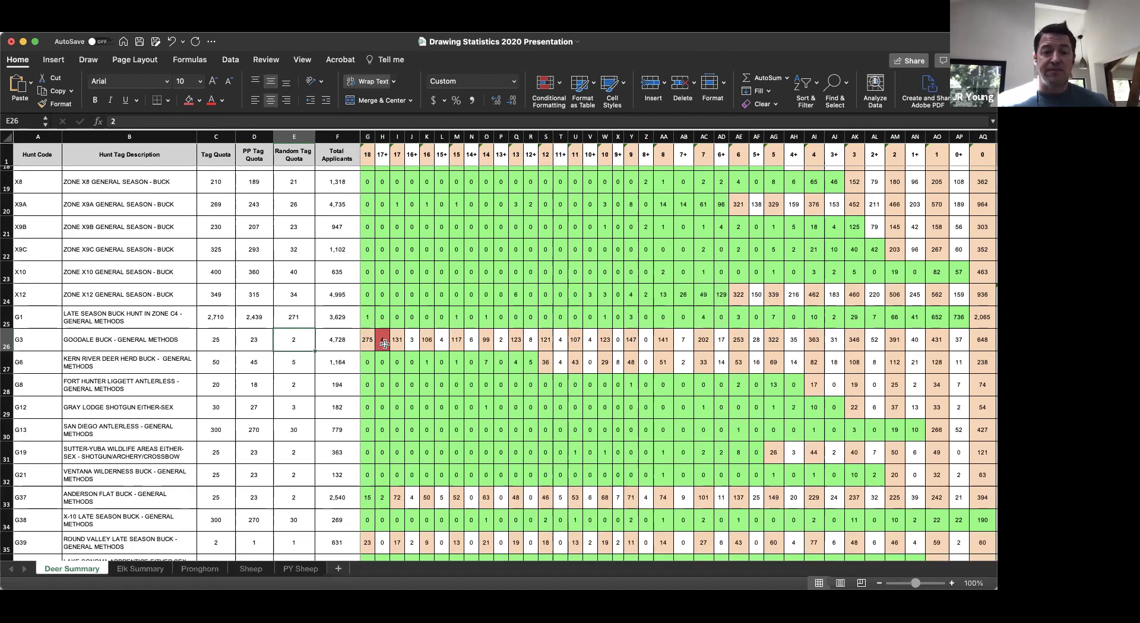
left_click(386, 346)
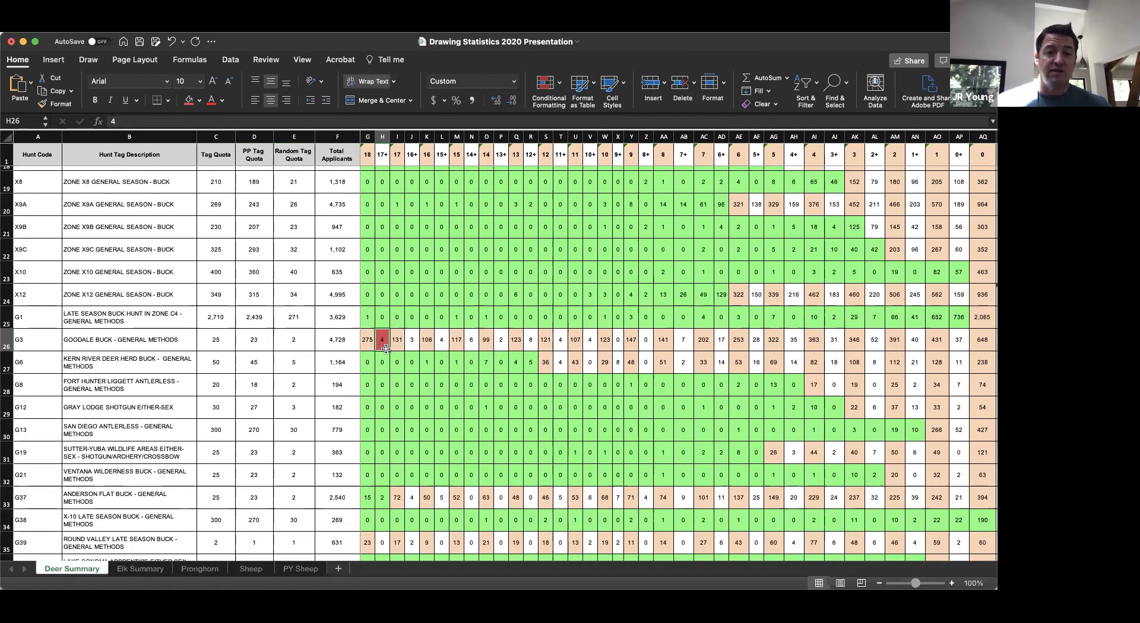
left_click(305, 342)
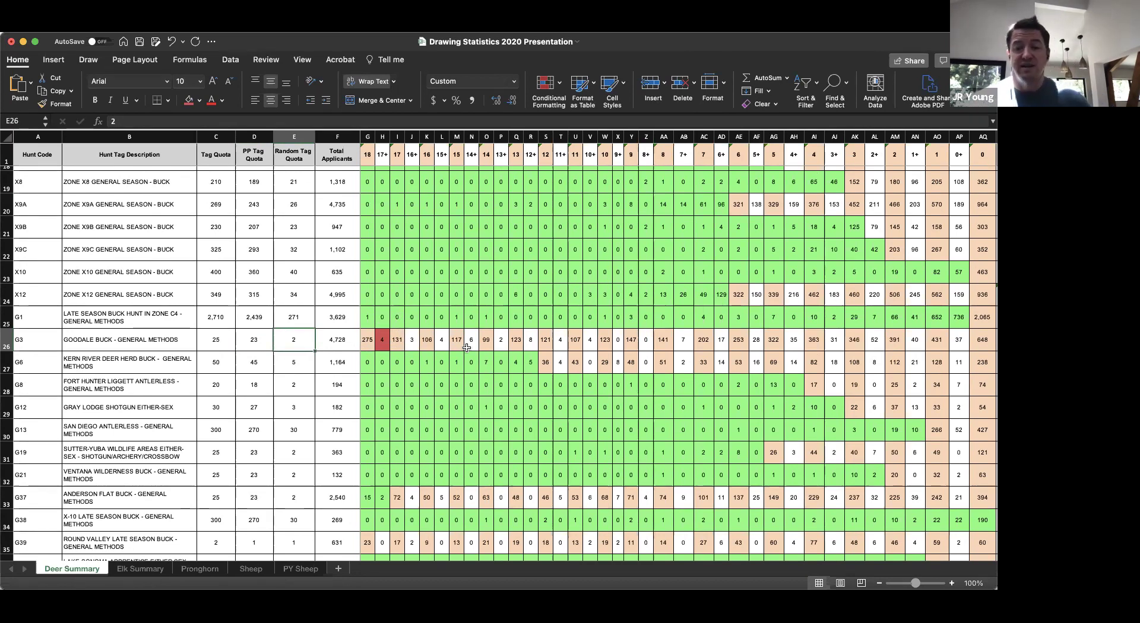
- Examine how the G3 hunt compares with the surrounding X zones and G hunts across the preference point levels
scroll(428, 349, "right", 3)
scroll(397, 349, "left", 3)
scroll(397, 349, "up", 1)
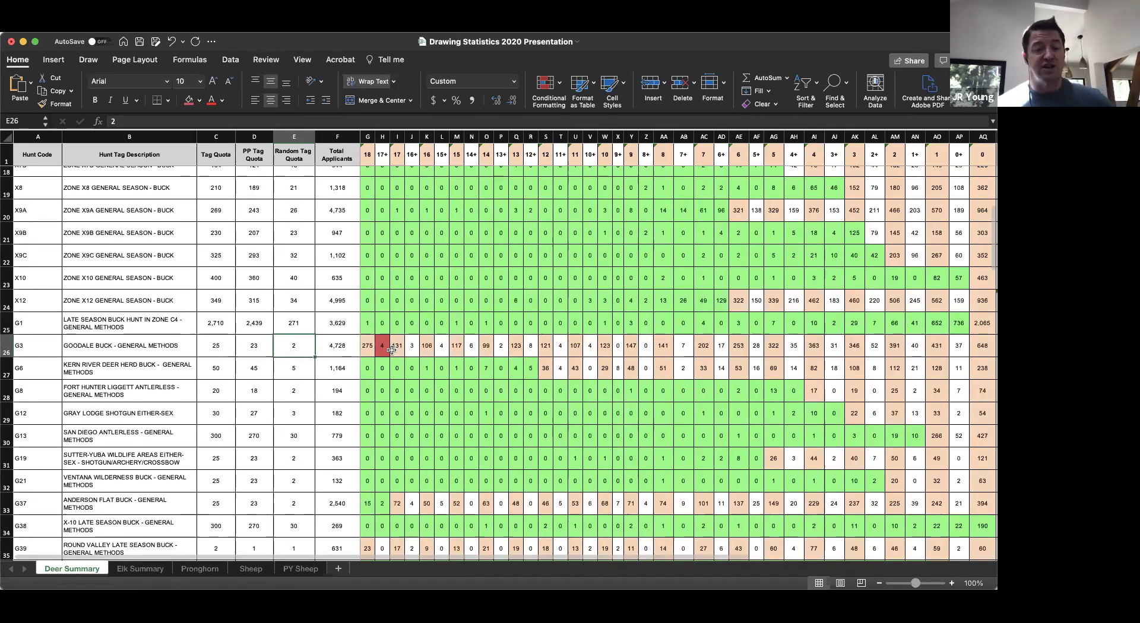
scroll(393, 352, "down", 2)
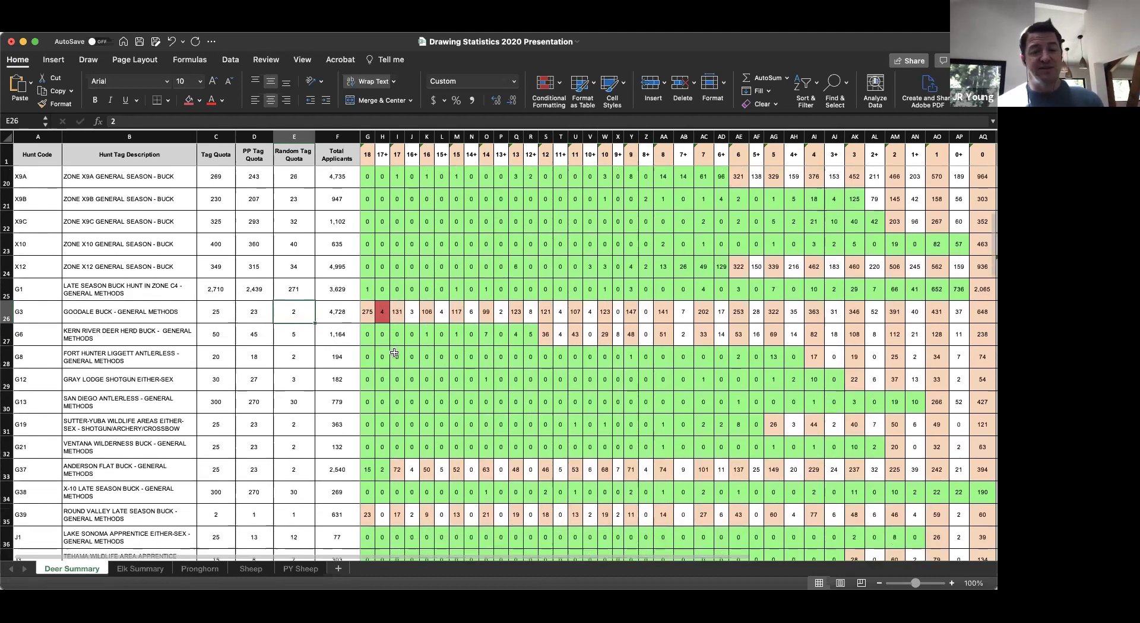
scroll(393, 352, "up", 4)
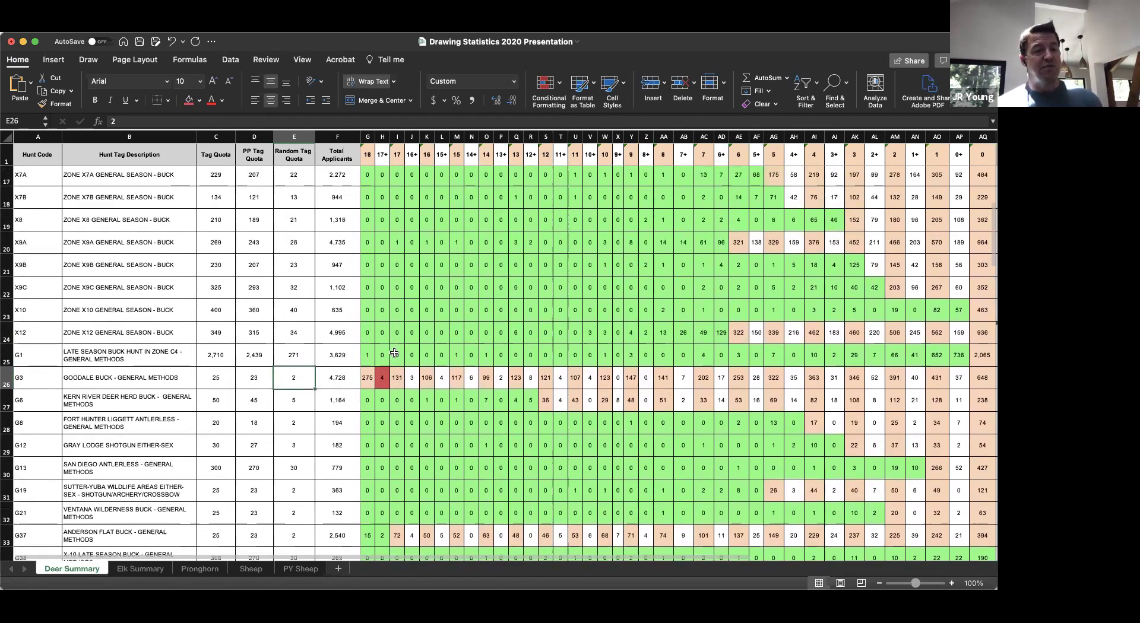
scroll(394, 353, "up", 1)
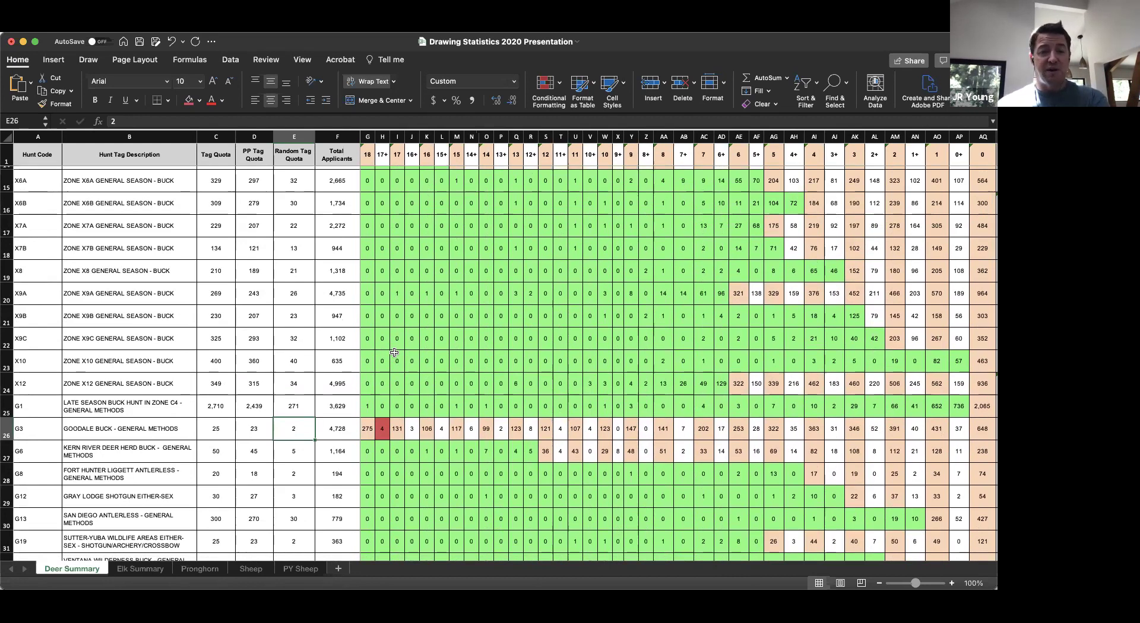
scroll(393, 352, "down", 1)
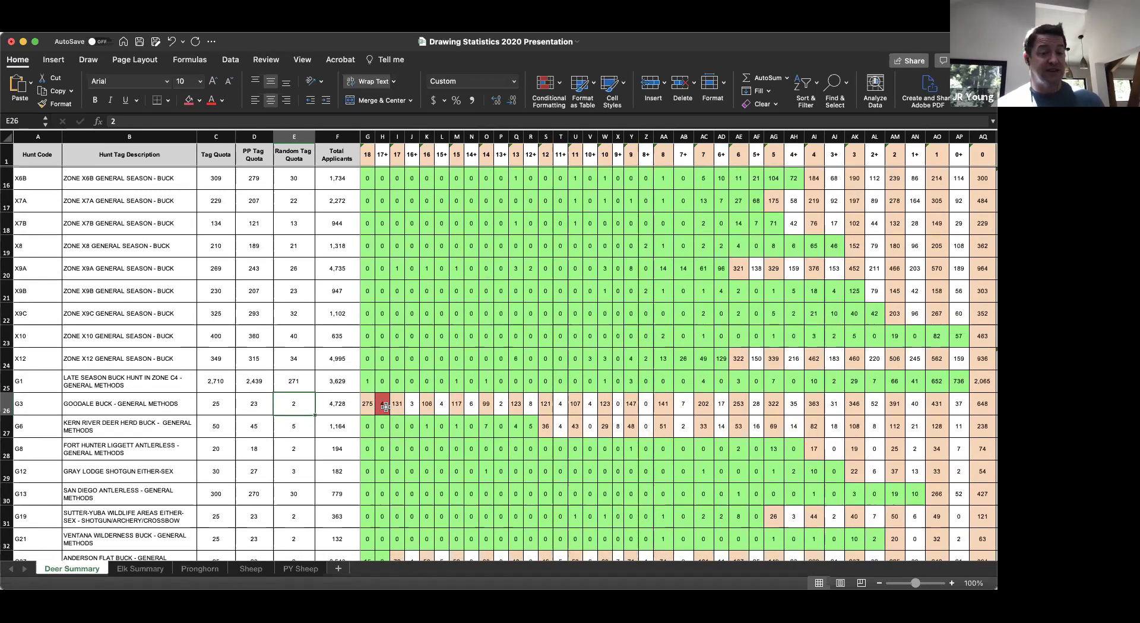
scroll(385, 407, "down", 1)
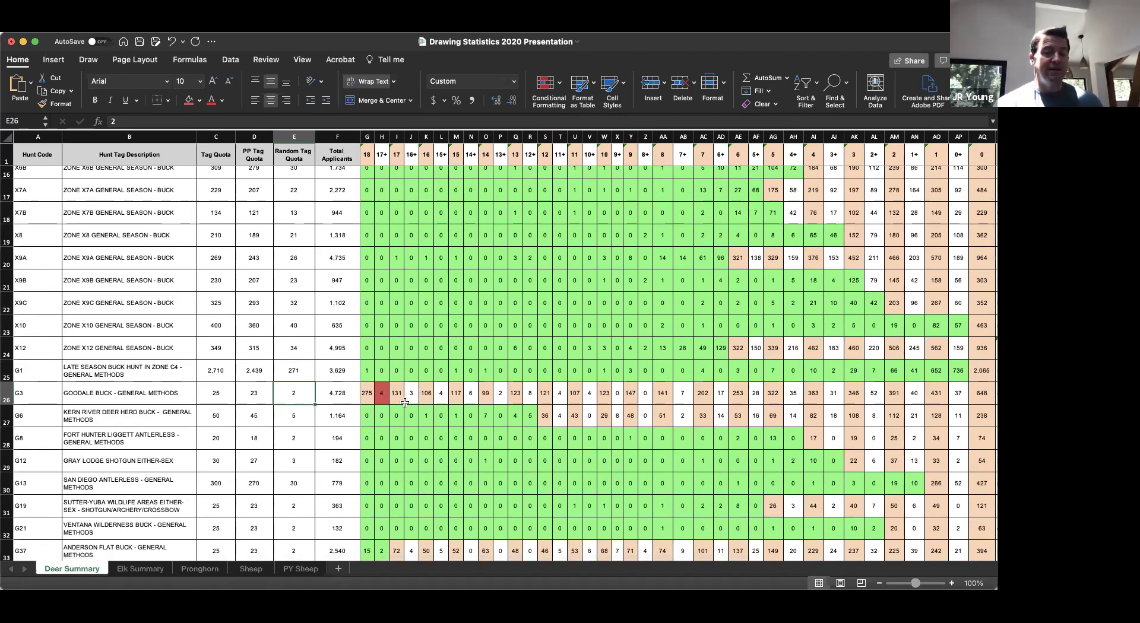
scroll(405, 402, "down", 1)
scroll(404, 403, "down", 5)
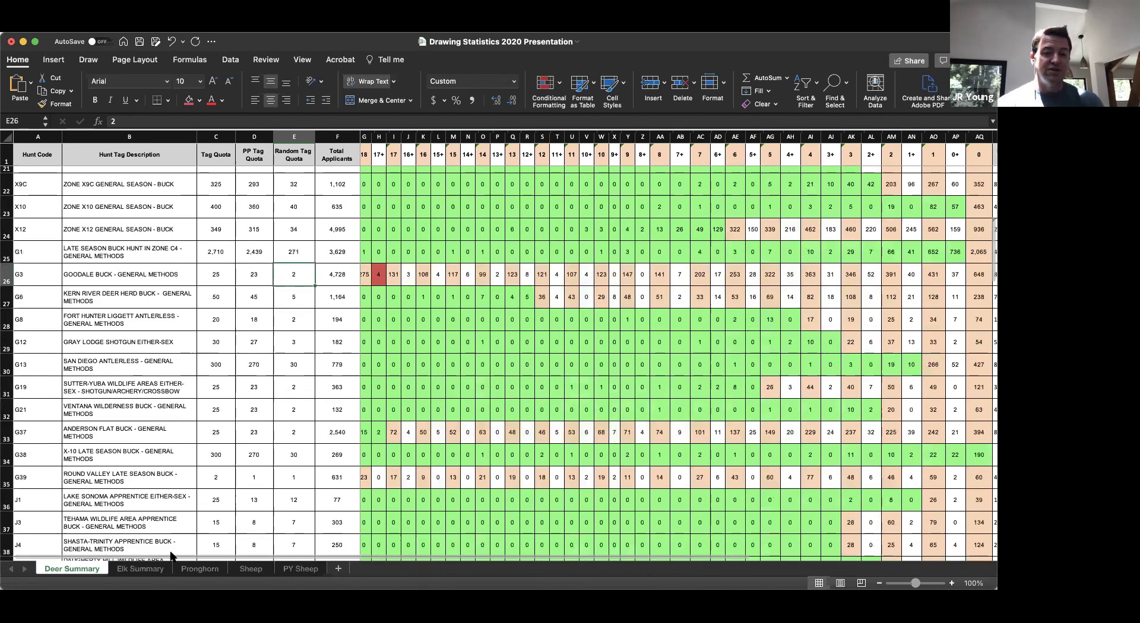
- View the first rows of the Elk Summary sheet and return to the Deer Summary sheet
left_click(142, 569)
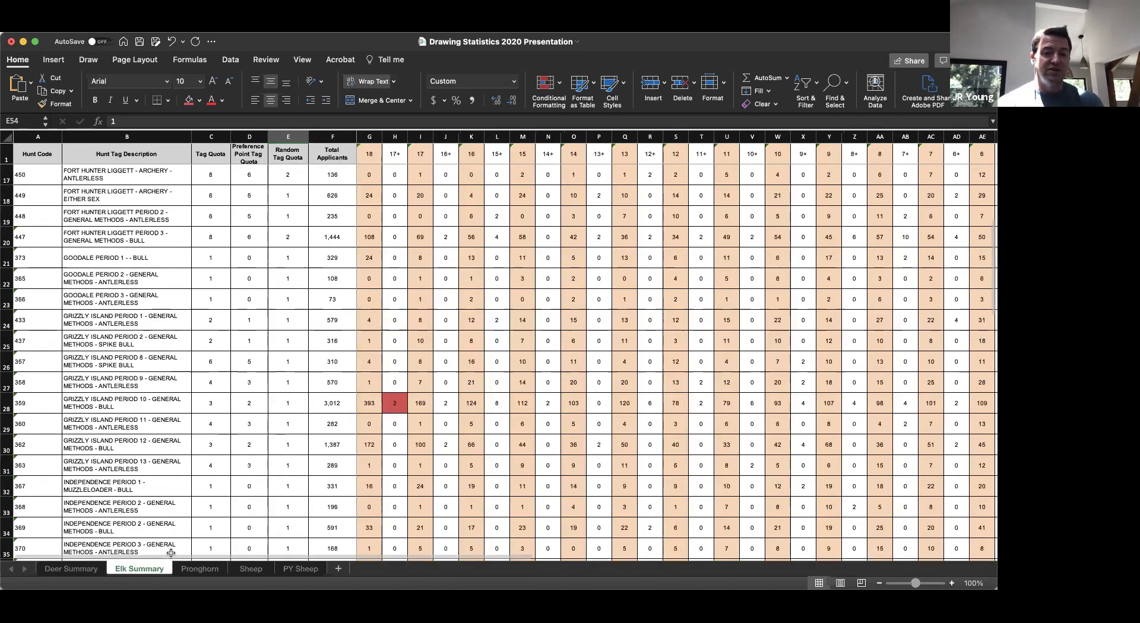
scroll(171, 553, "up", 10)
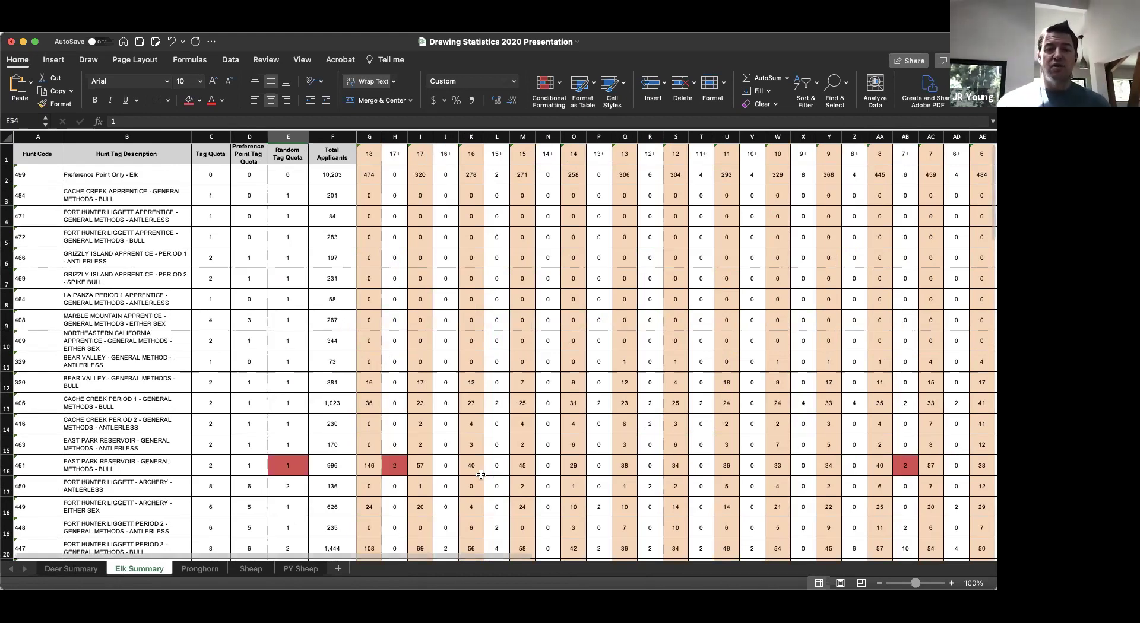
key("ctrl+Page_Up")
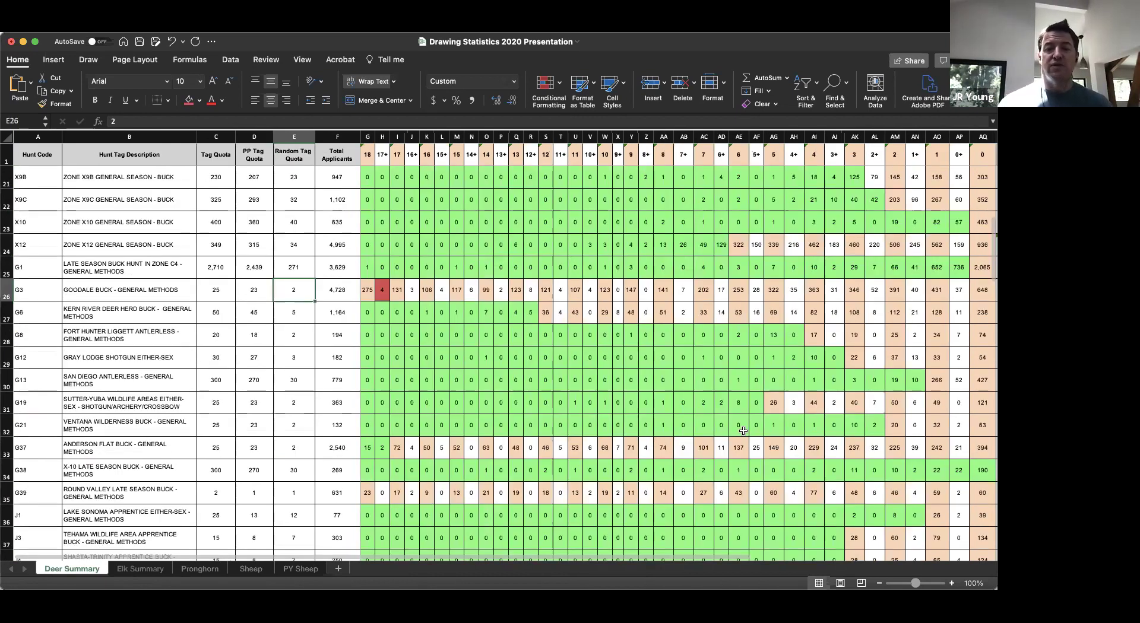
- Review the low-point columns, bubble odds and random odds for the remaining G hunts, J apprentice hunts and M muzzleloader hunts
scroll(744, 431, "down", 1)
scroll(744, 431, "right", 1)
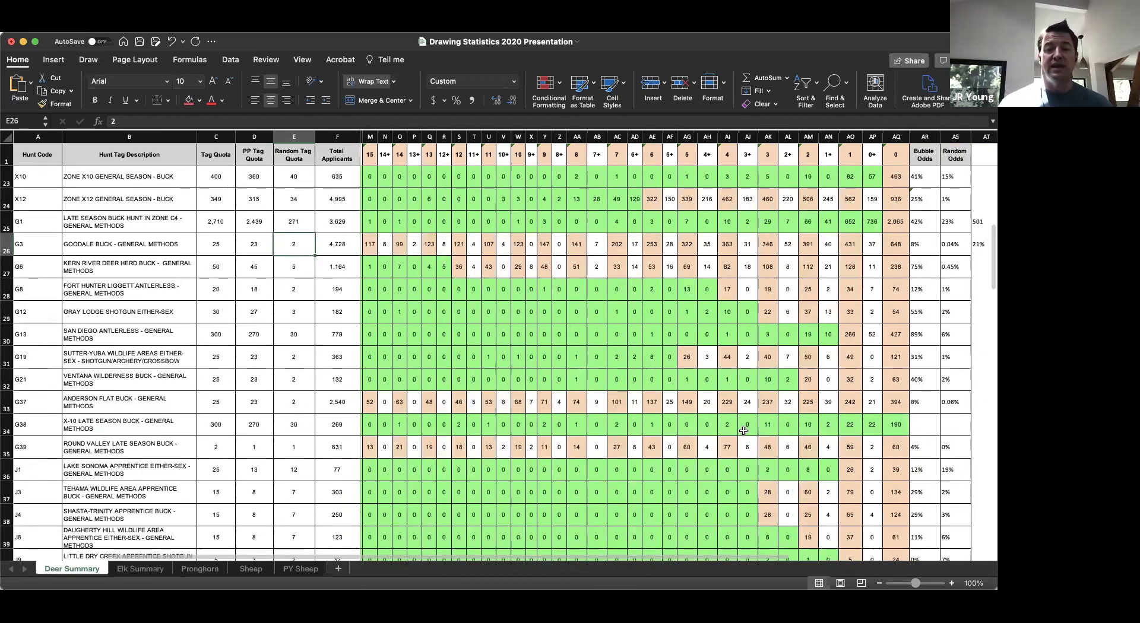
scroll(744, 431, "down", 2)
scroll(744, 431, "right", 3)
scroll(743, 431, "down", 5)
scroll(744, 431, "right", 4)
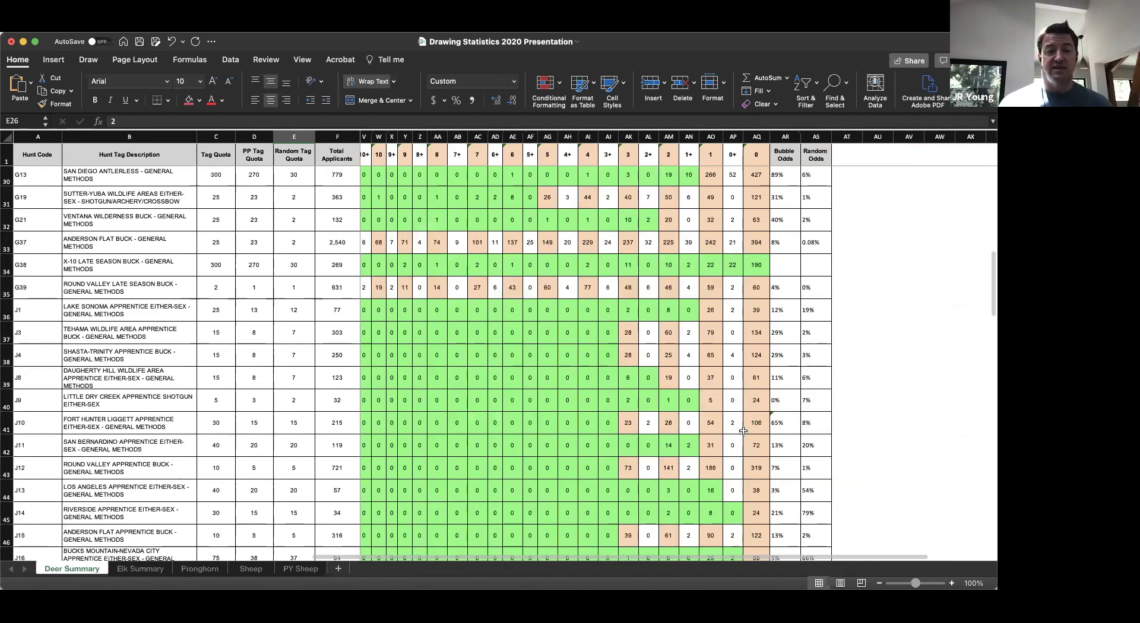
scroll(744, 431, "down", 4)
scroll(743, 431, "down", 1)
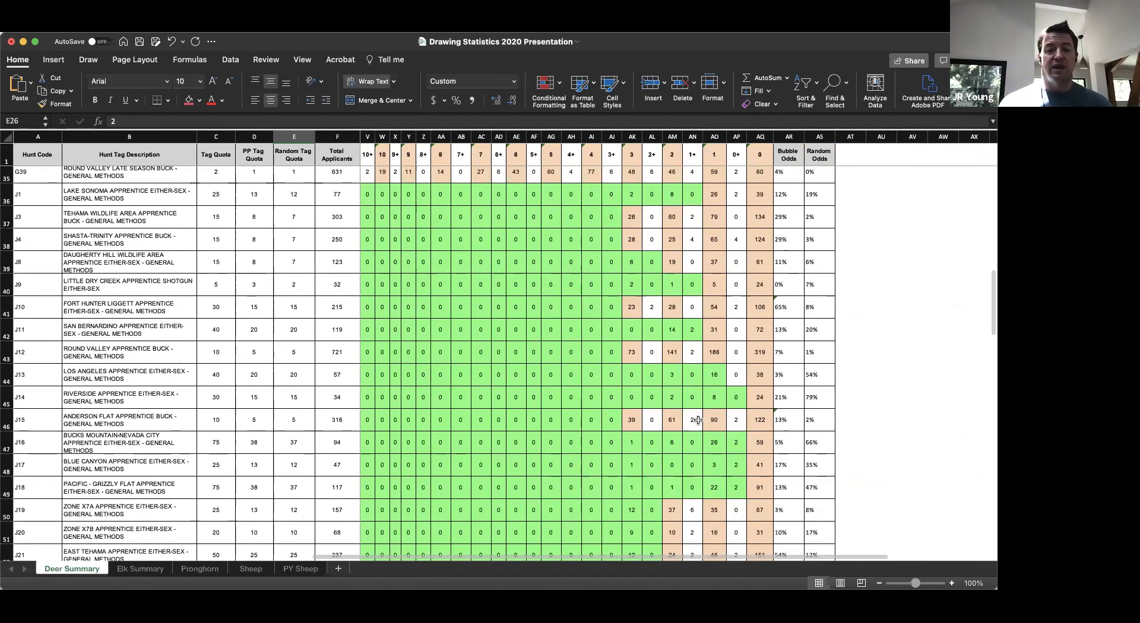
scroll(698, 420, "down", 4)
scroll(698, 421, "right", 3)
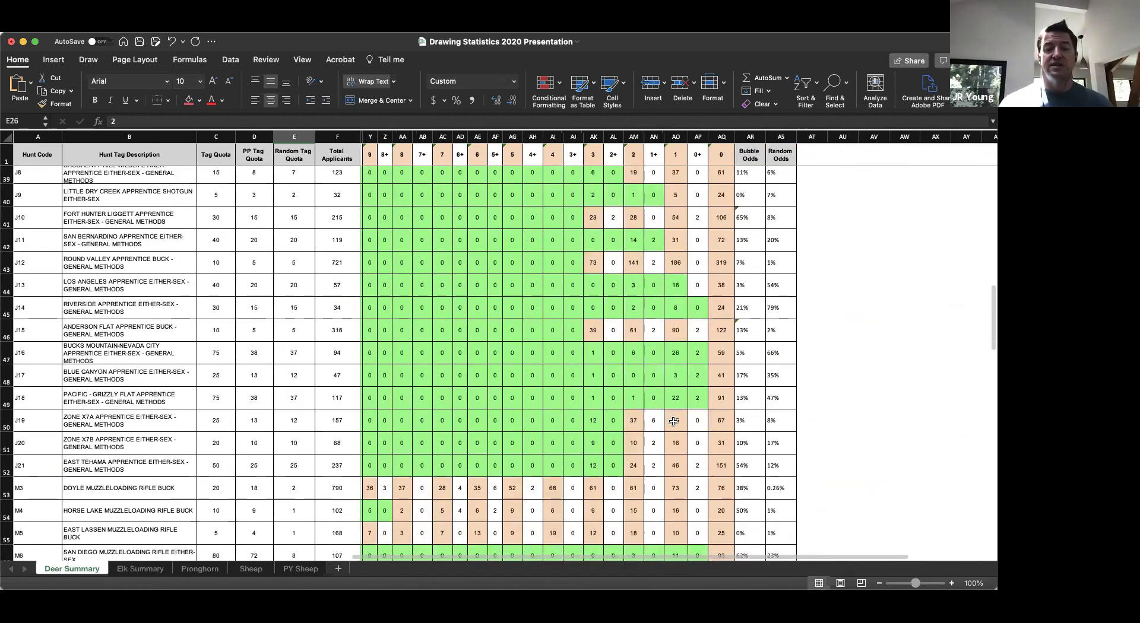
scroll(673, 422, "down", 1)
scroll(674, 422, "left", 2)
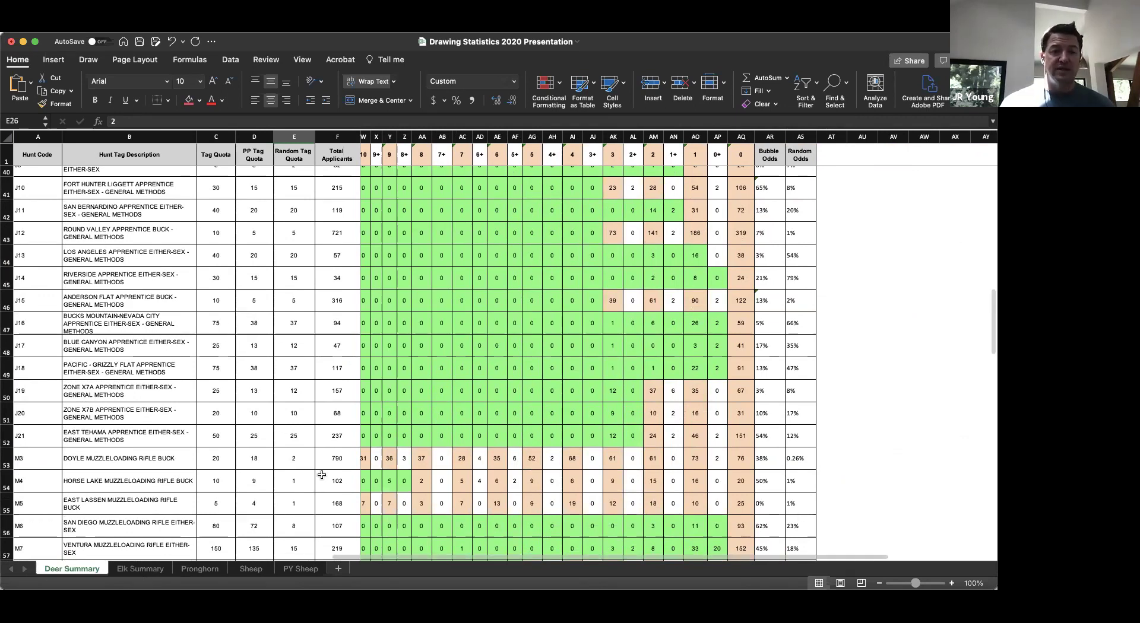
- Switch to the Elk Summary sheet and look over the elk hunts' tag quotas and applicants by point level
key("ctrl+Page_Down")
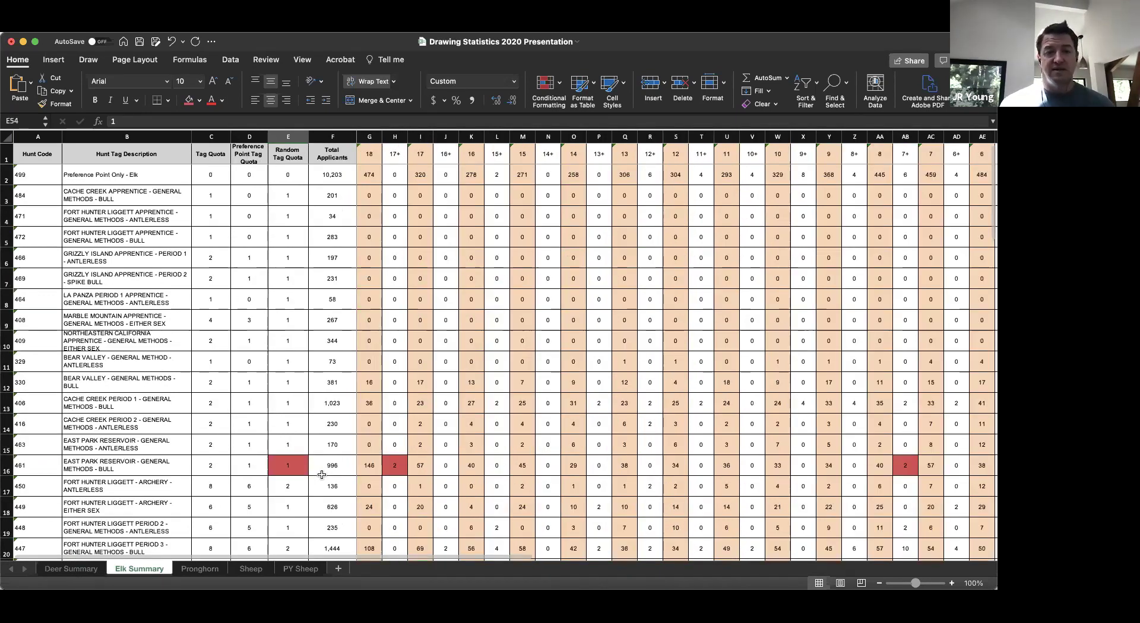
scroll(322, 474, "down", 4)
scroll(322, 474, "up", 4)
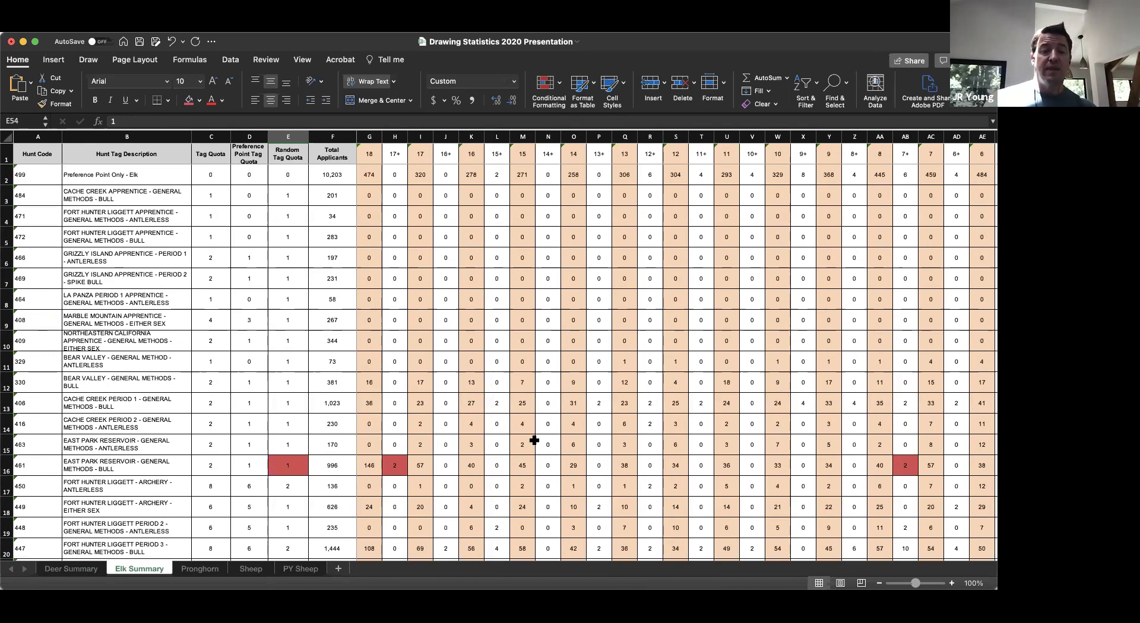
scroll(313, 438, "down", 1)
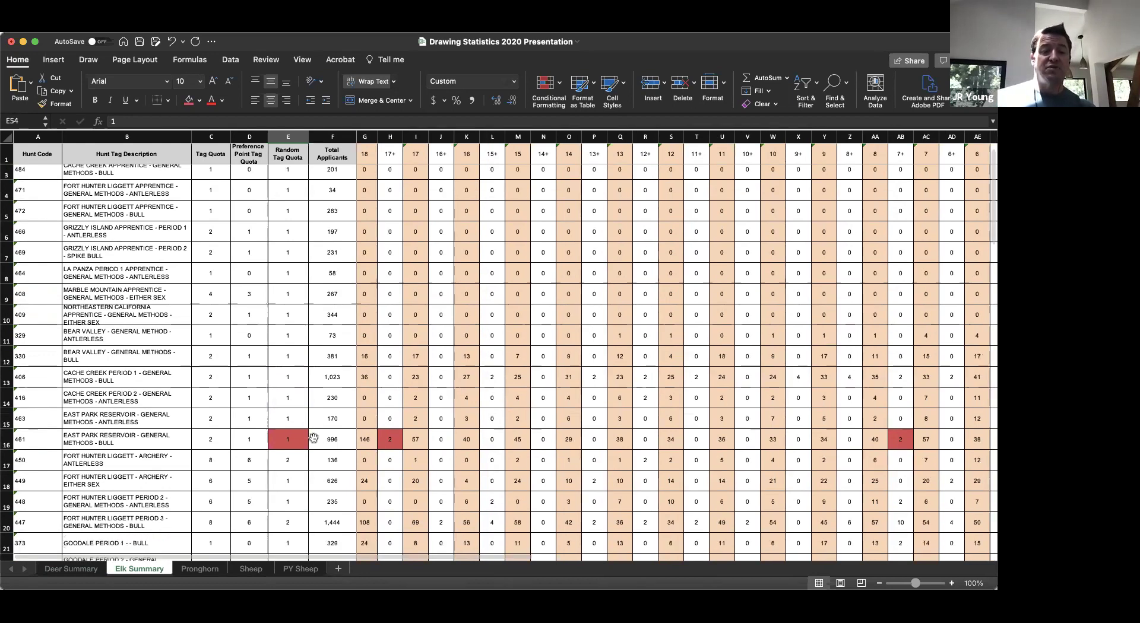
- Check the random tag quota and the 17+ point column for the East Park Reservoir bull hunt
left_click(304, 434)
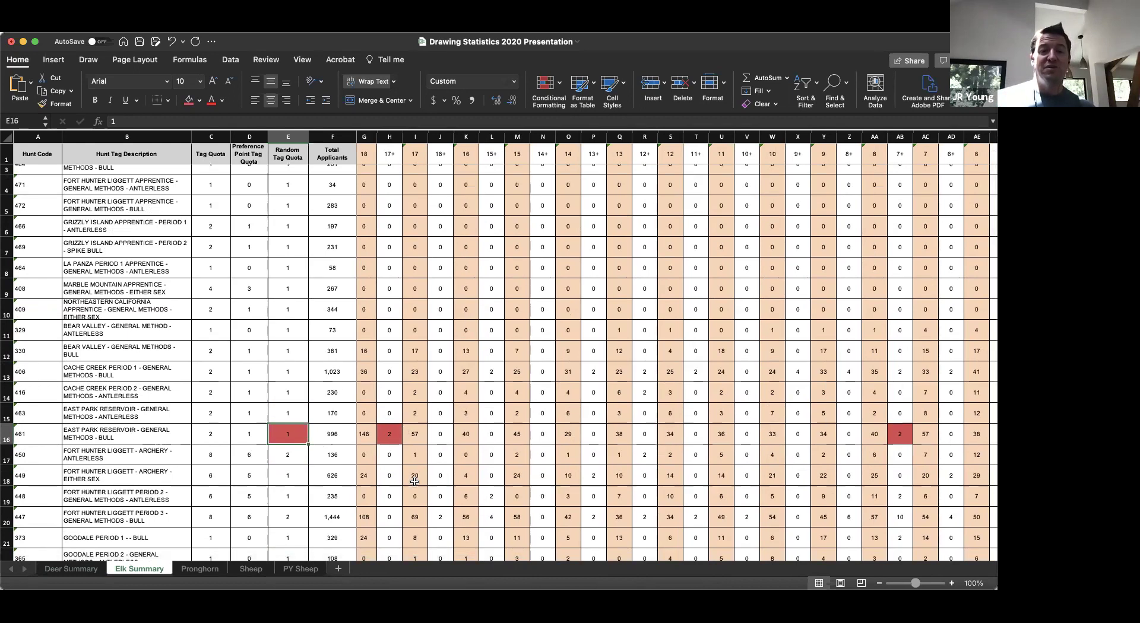
key("Right")
key("Right")
key("Right")
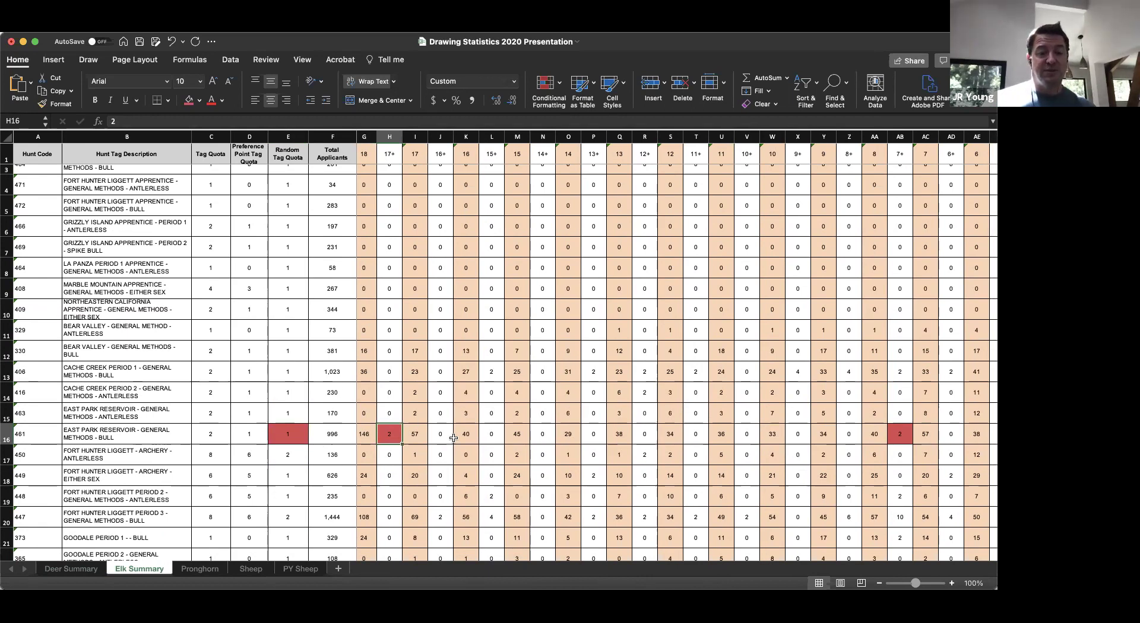
scroll(453, 437, "down", 1)
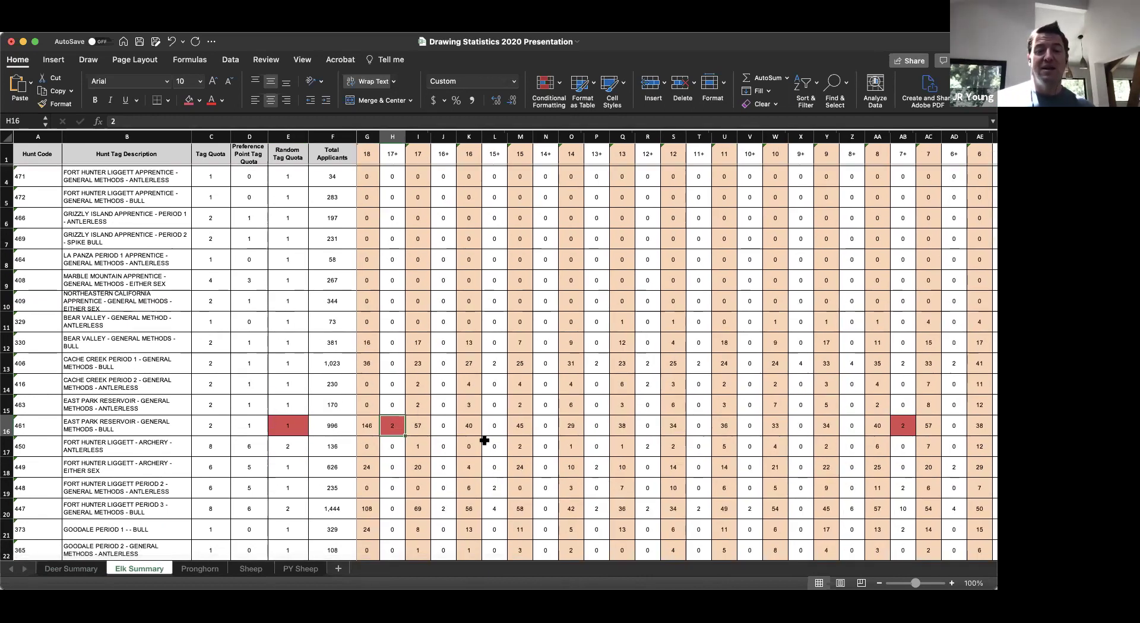
- Find the elk sheet's Max PP odds and Random Odds columns and highlight each in turn
scroll(485, 441, "right", 1)
scroll(485, 440, "up", 1)
scroll(485, 441, "right", 1)
scroll(485, 440, "up", 1)
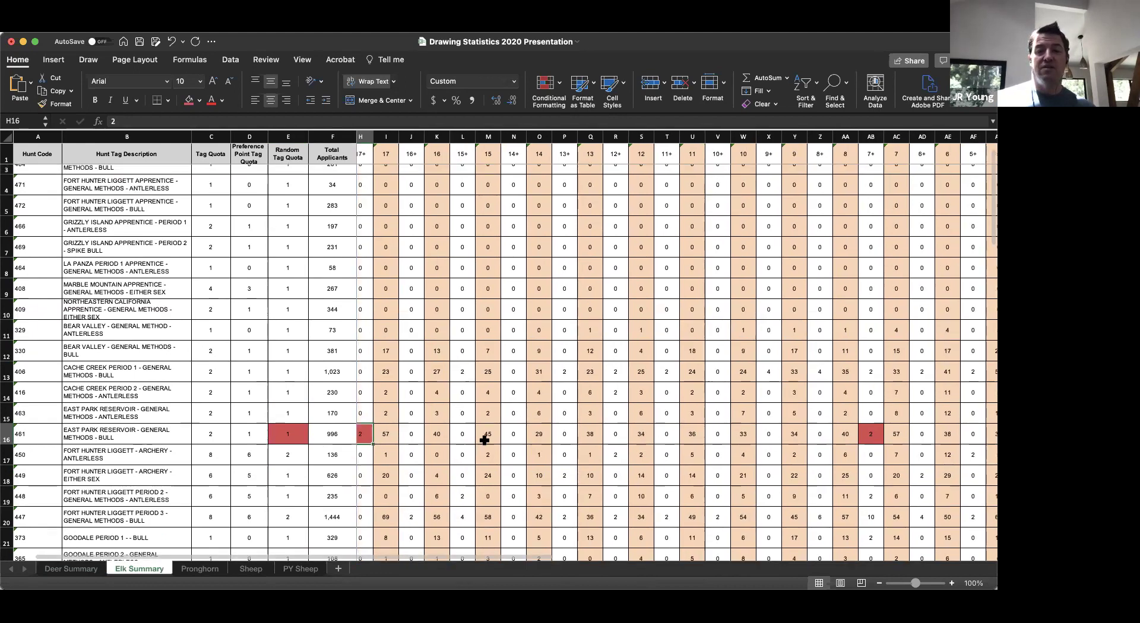
scroll(485, 440, "down", 1)
scroll(469, 196, "right", 10)
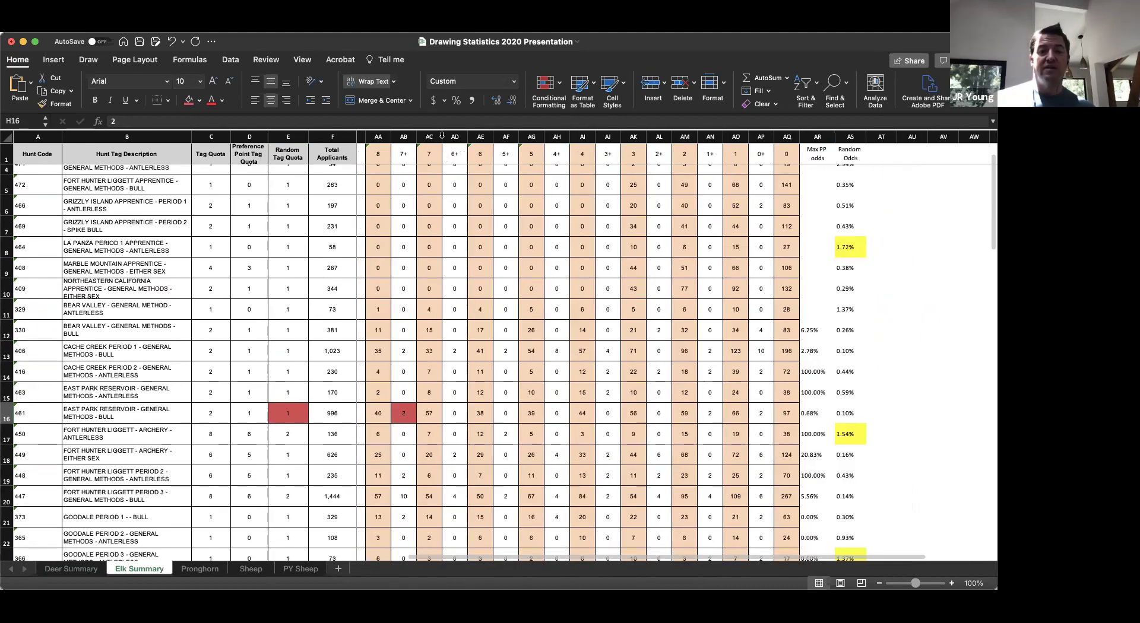
scroll(442, 135, "right", 6)
left_click(442, 136)
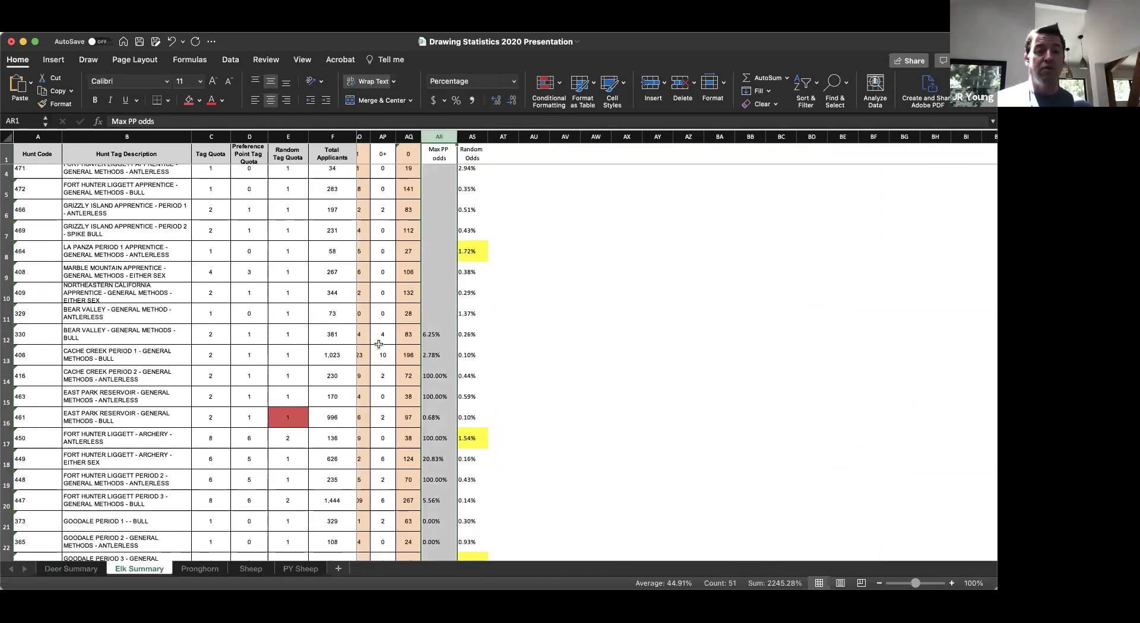
left_click(472, 136)
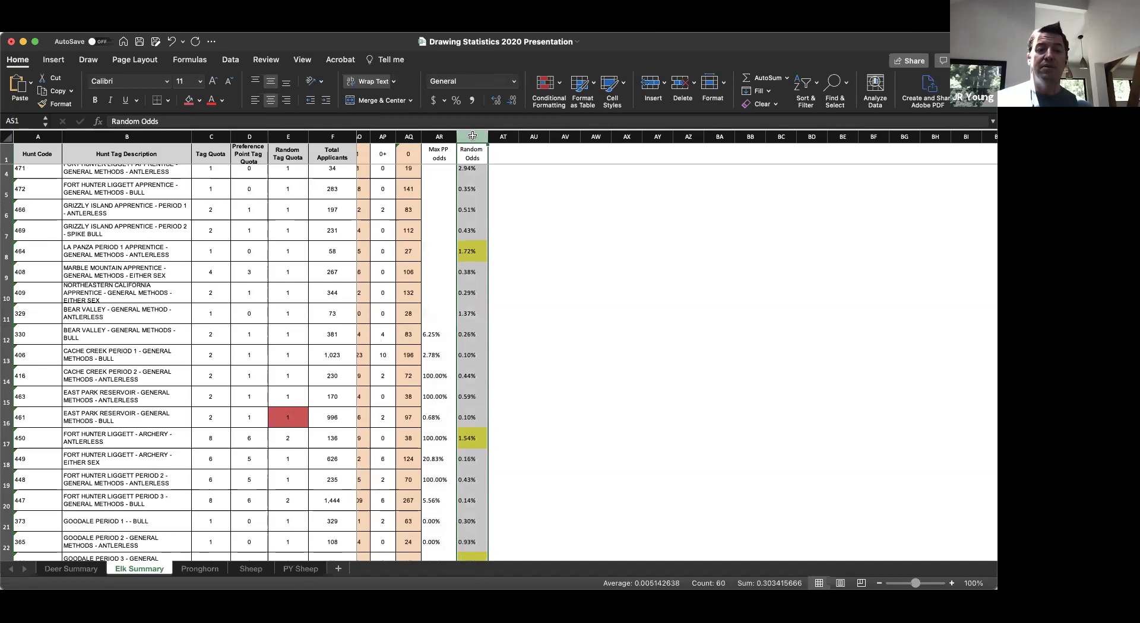
- Check the total applicants and preference point tag quota for the Marble Mountain apprentice either-sex hunt
left_click(333, 273)
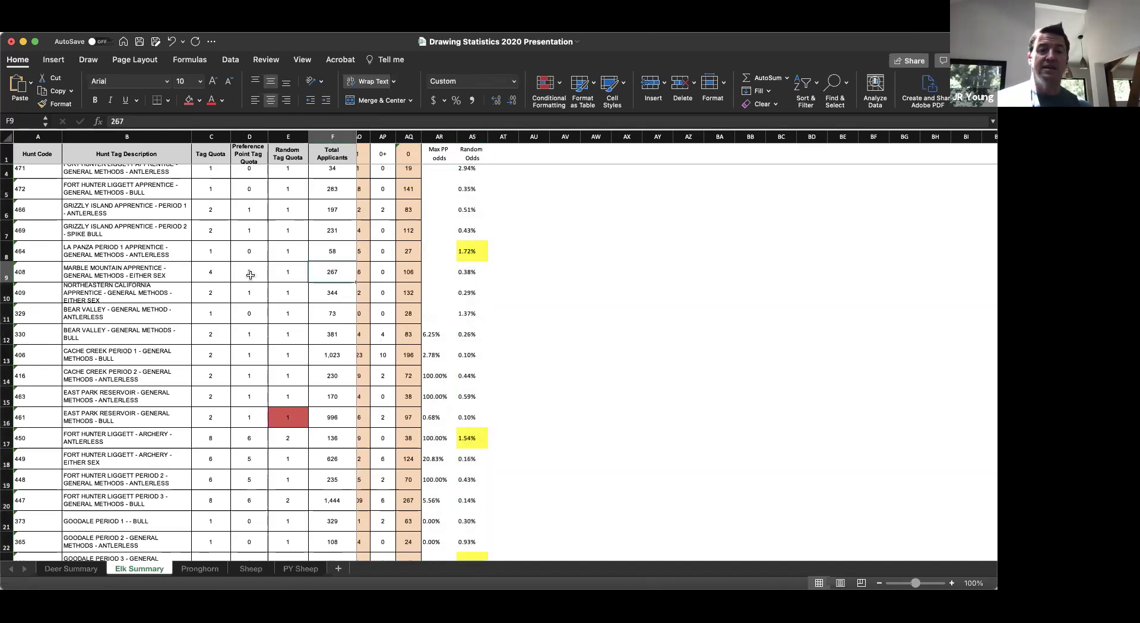
key("Left")
key("Left")
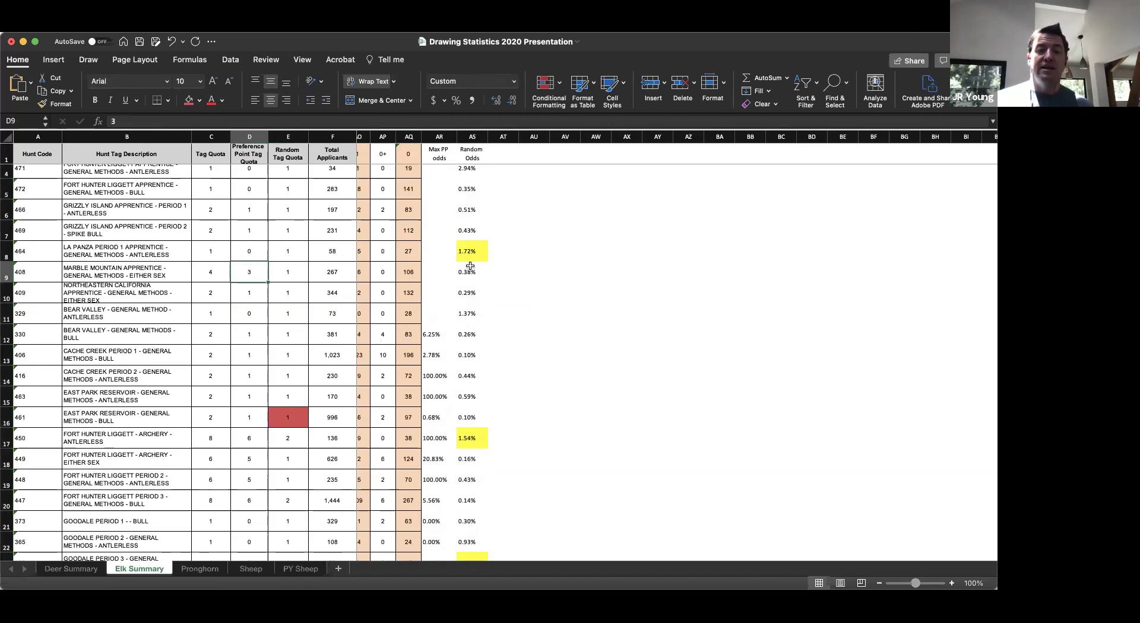
- Highlight the Random Odds column and review it down to the Lone Pine Period 1 archery antlerless hunt
scroll(469, 266, "down", 3)
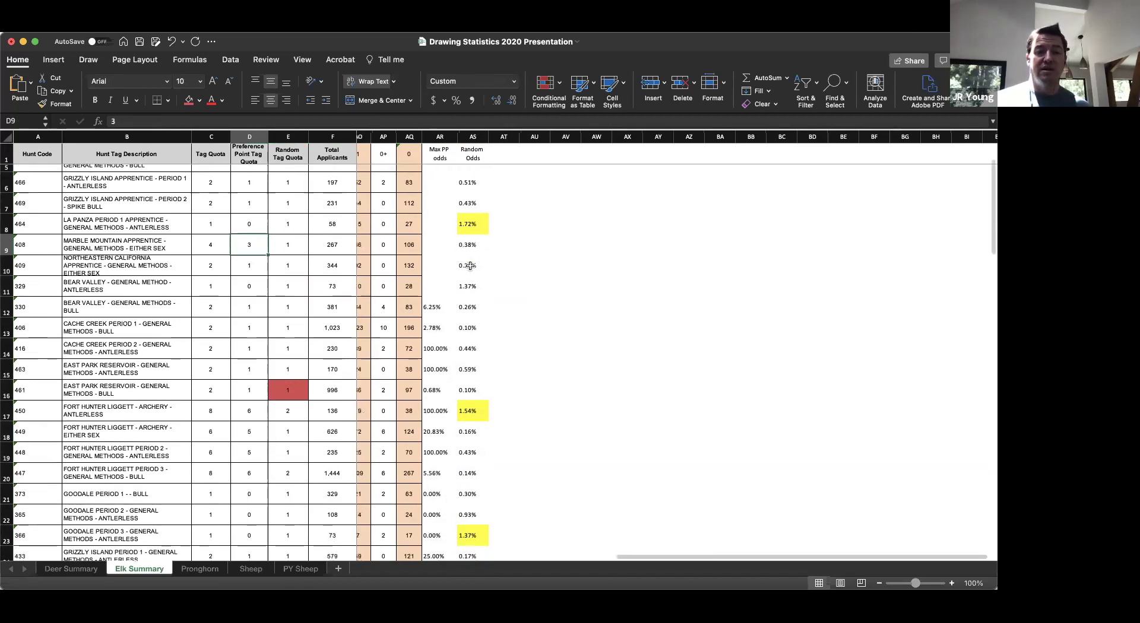
scroll(470, 266, "down", 2)
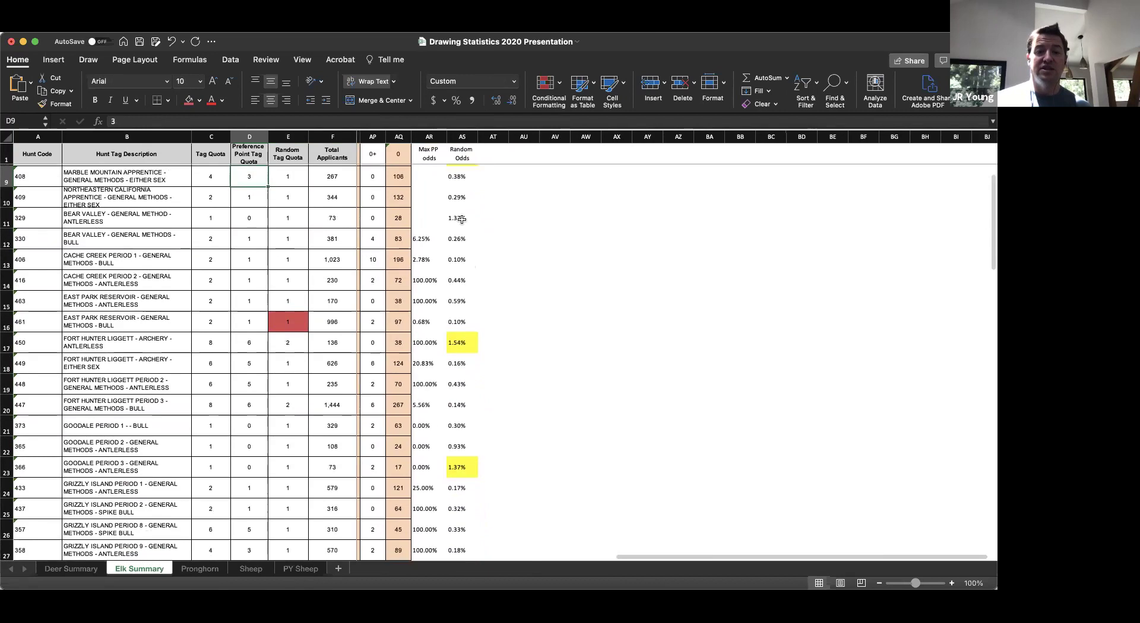
left_click(467, 133)
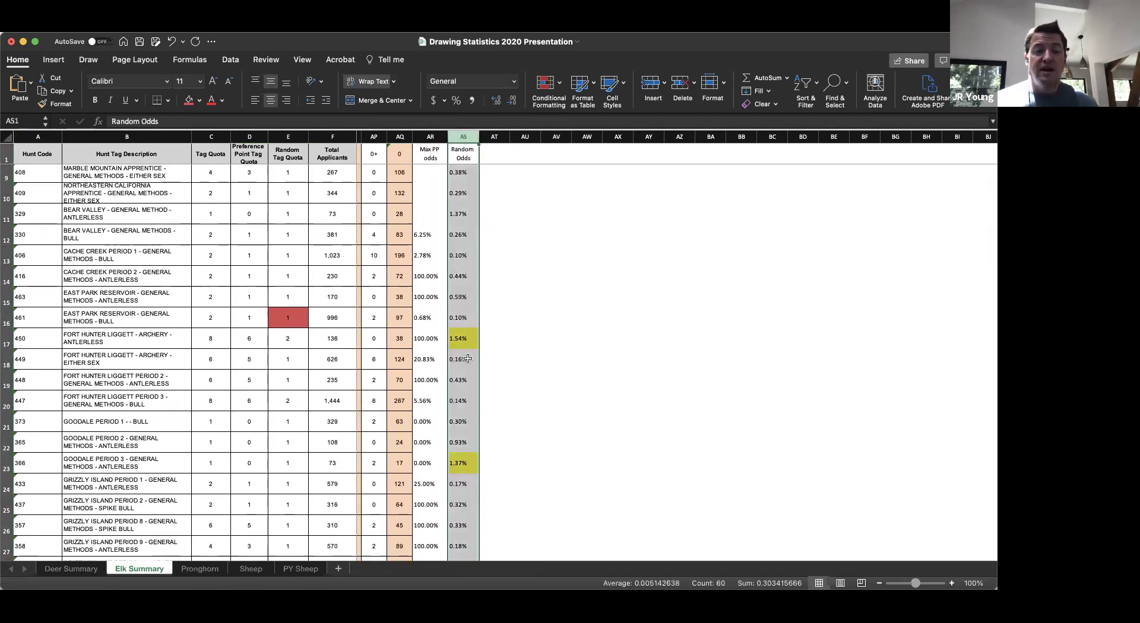
scroll(468, 358, "down", 3)
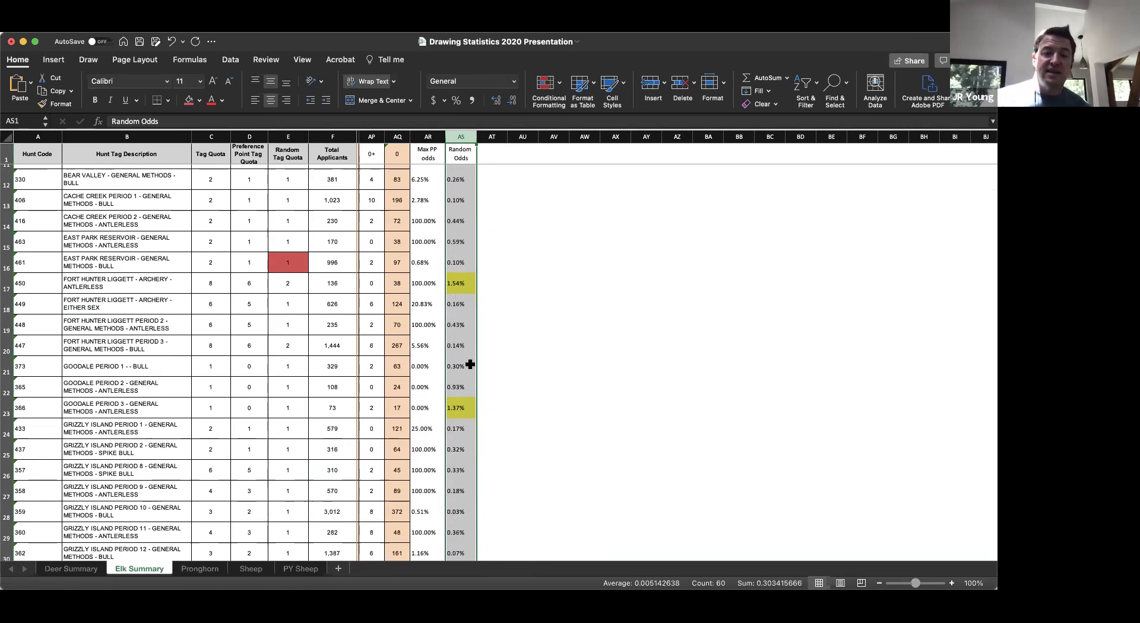
scroll(469, 364, "down", 1)
scroll(470, 363, "down", 4)
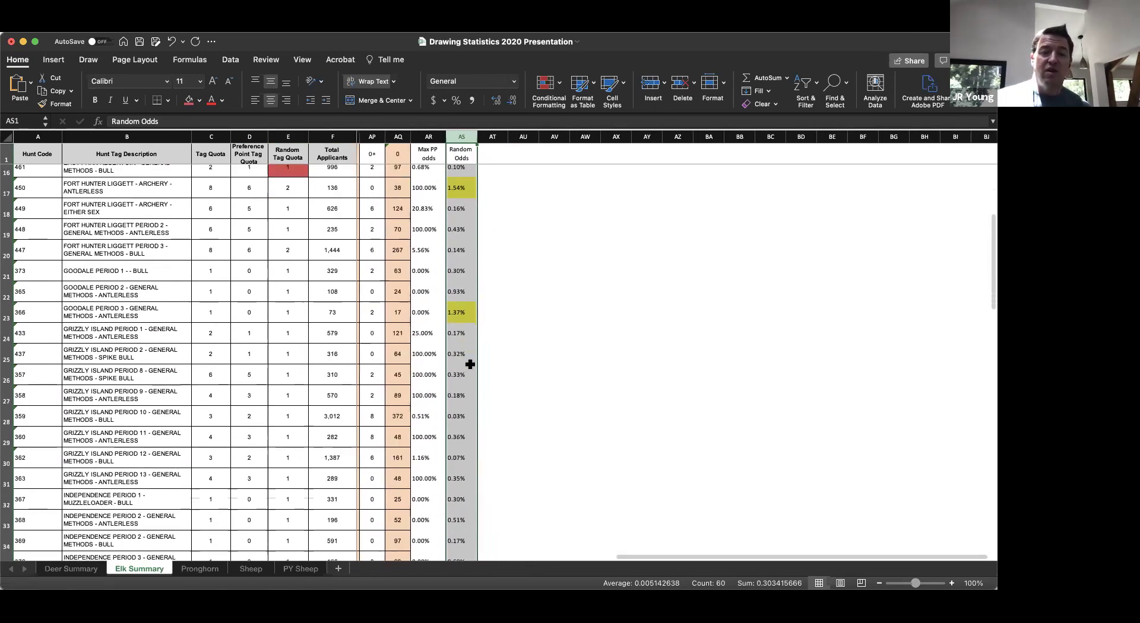
scroll(470, 364, "down", 10)
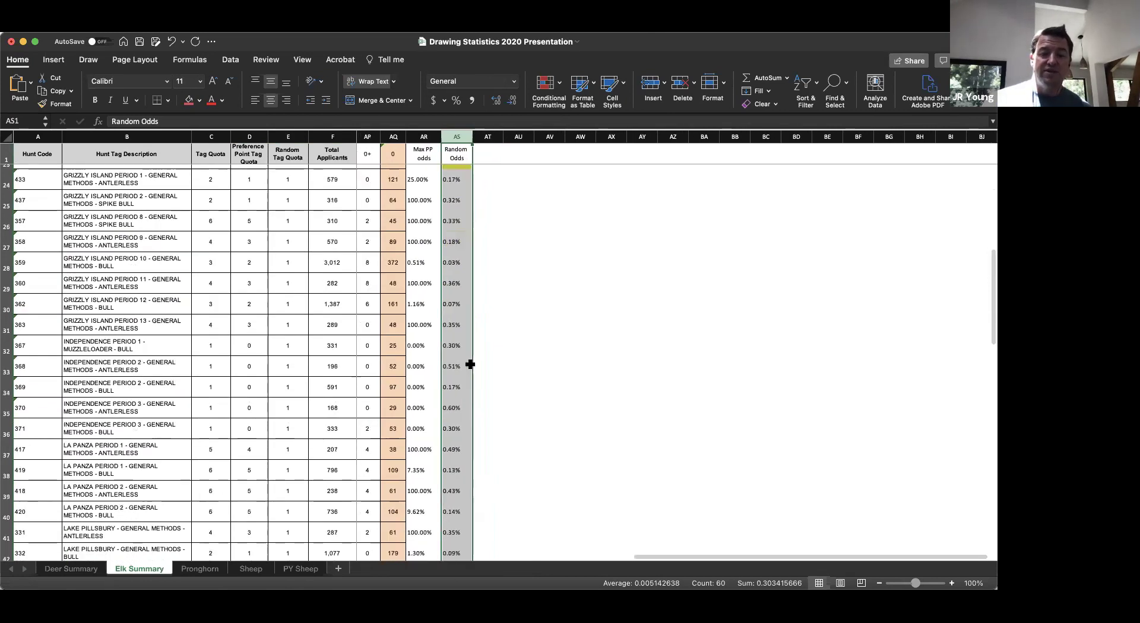
scroll(470, 364, "down", 3)
left_click(450, 449)
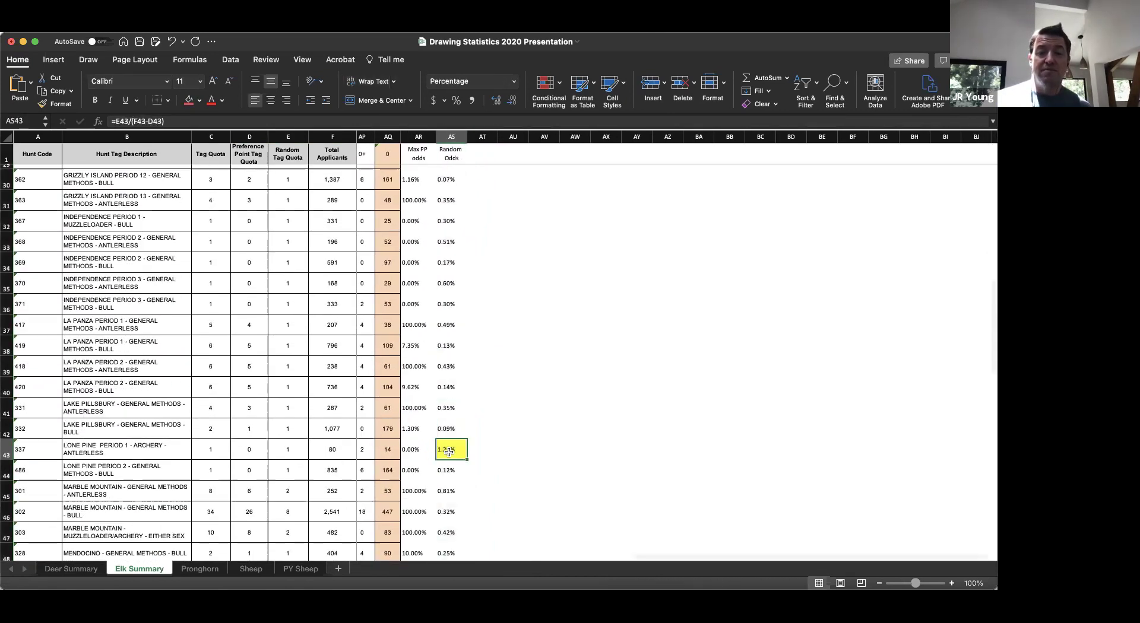
- Check the random odds for the Northwestern California antlerless hunt and the remaining elk hunts below it
scroll(451, 397, "down", 5)
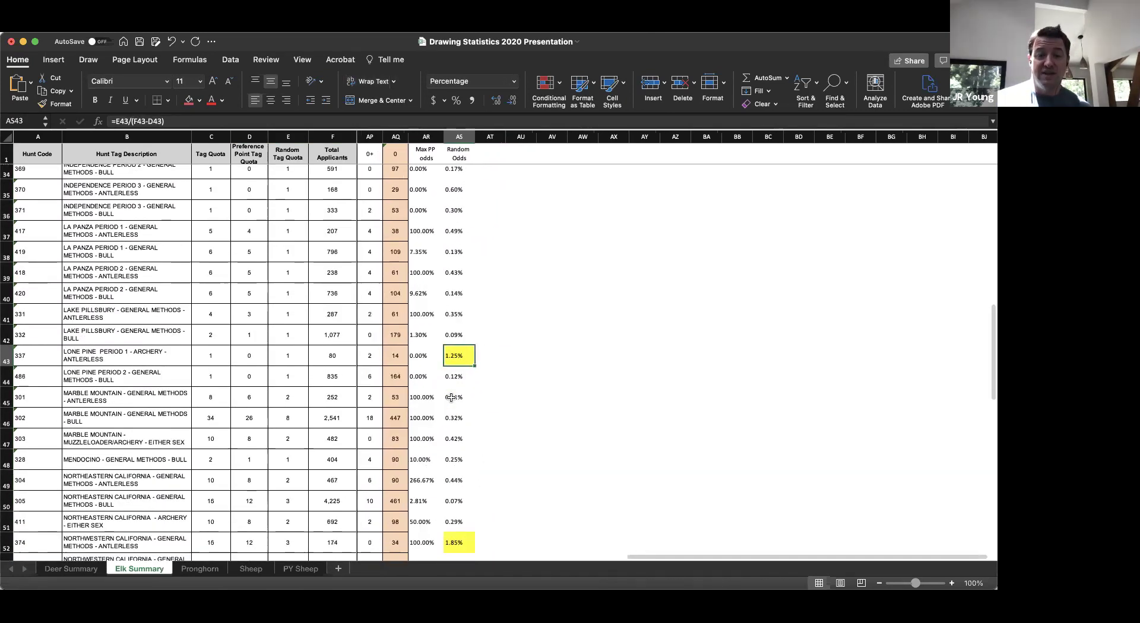
scroll(457, 459, "down", 2)
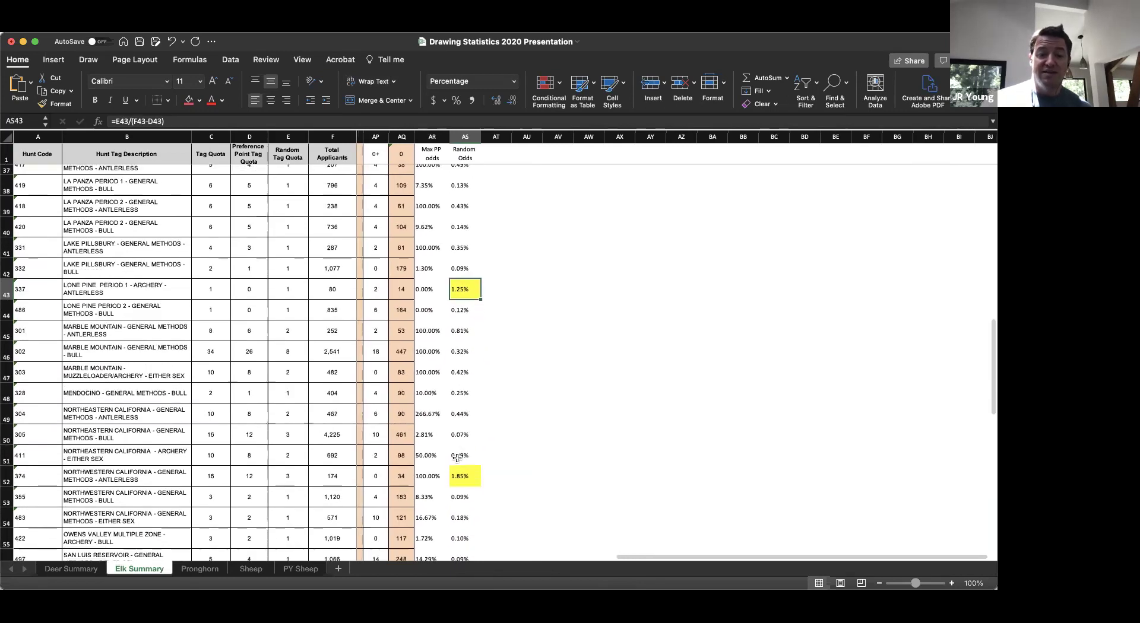
scroll(457, 457, "down", 3)
left_click(456, 429)
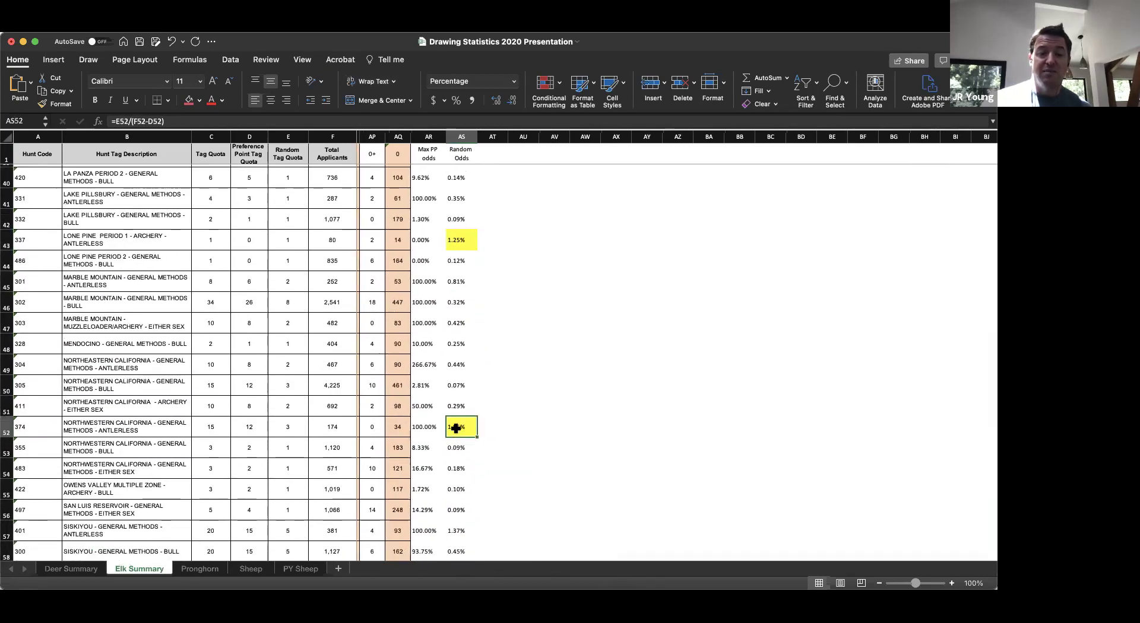
scroll(457, 430, "down", 6)
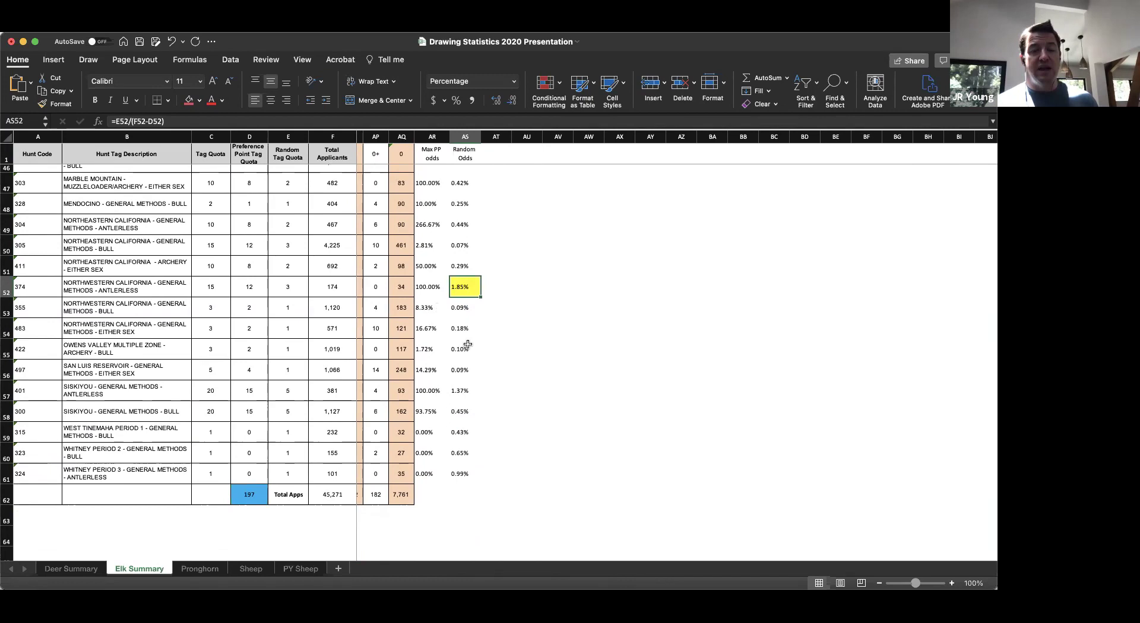
- Compare the Max PP odds of the Marble Mountain antlerless, bull and muzzleloader/archery elk hunts
scroll(399, 357, "left", 10)
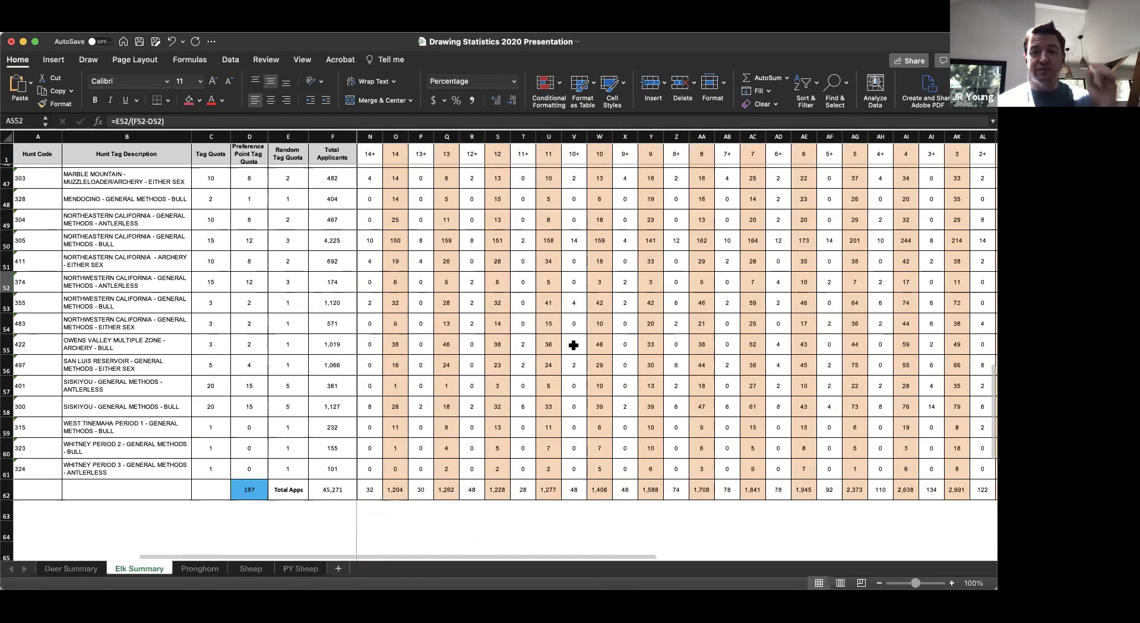
scroll(572, 344, "right", 10)
scroll(648, 195, "up", 1)
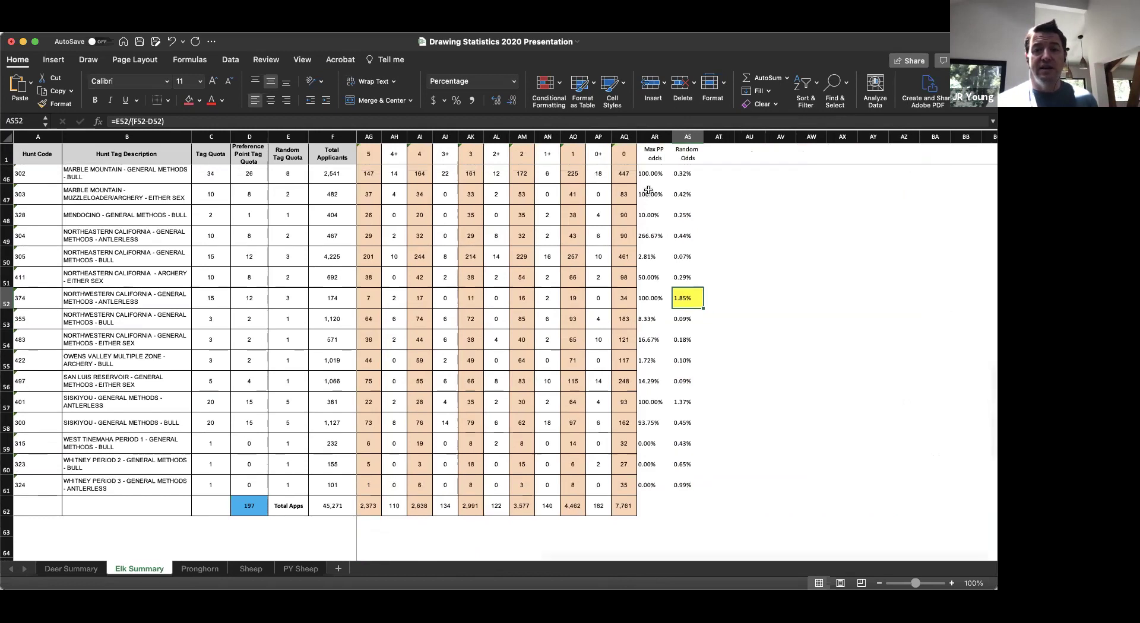
left_click(648, 188)
left_click_drag(648, 180, 649, 174)
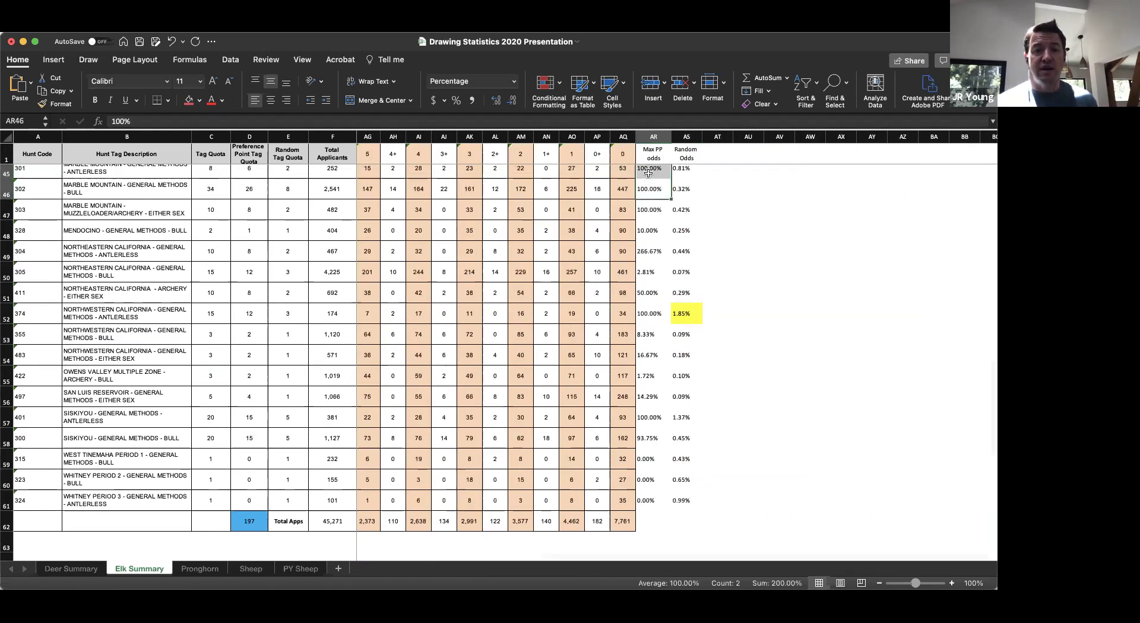
scroll(651, 203, "up", 1)
scroll(650, 202, "up", 1)
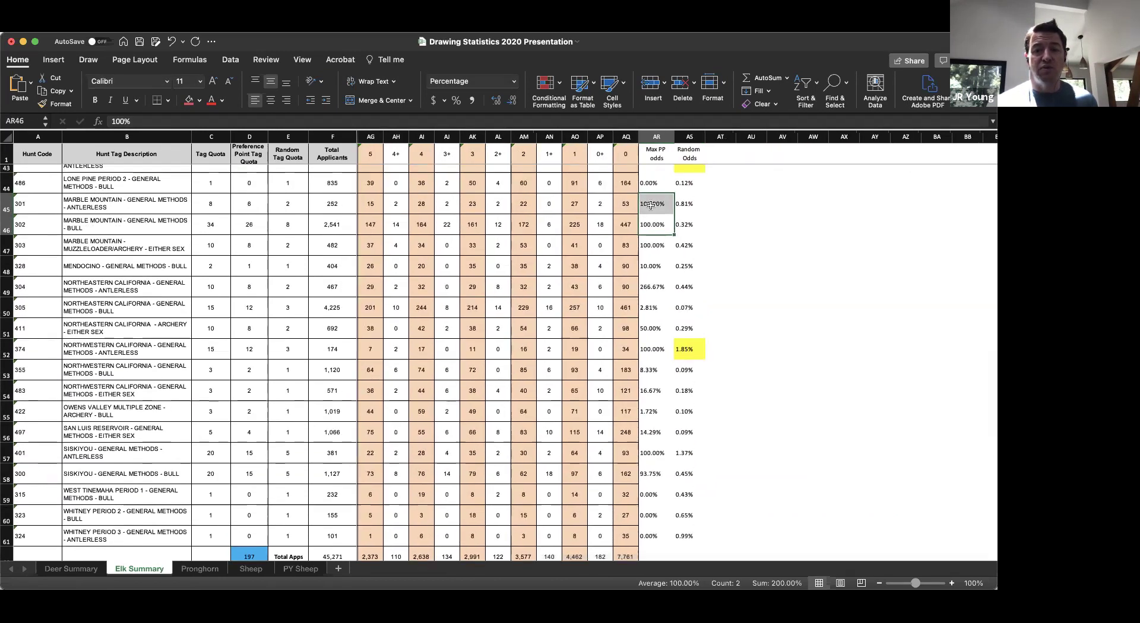
left_click(651, 205)
left_click(648, 223)
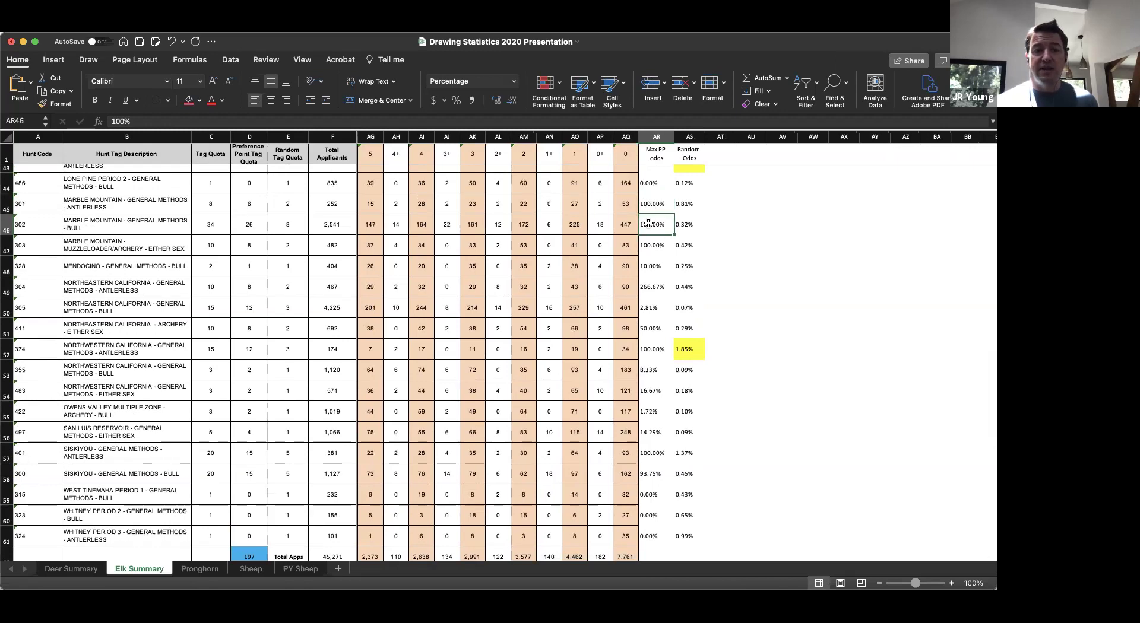
left_click(648, 245)
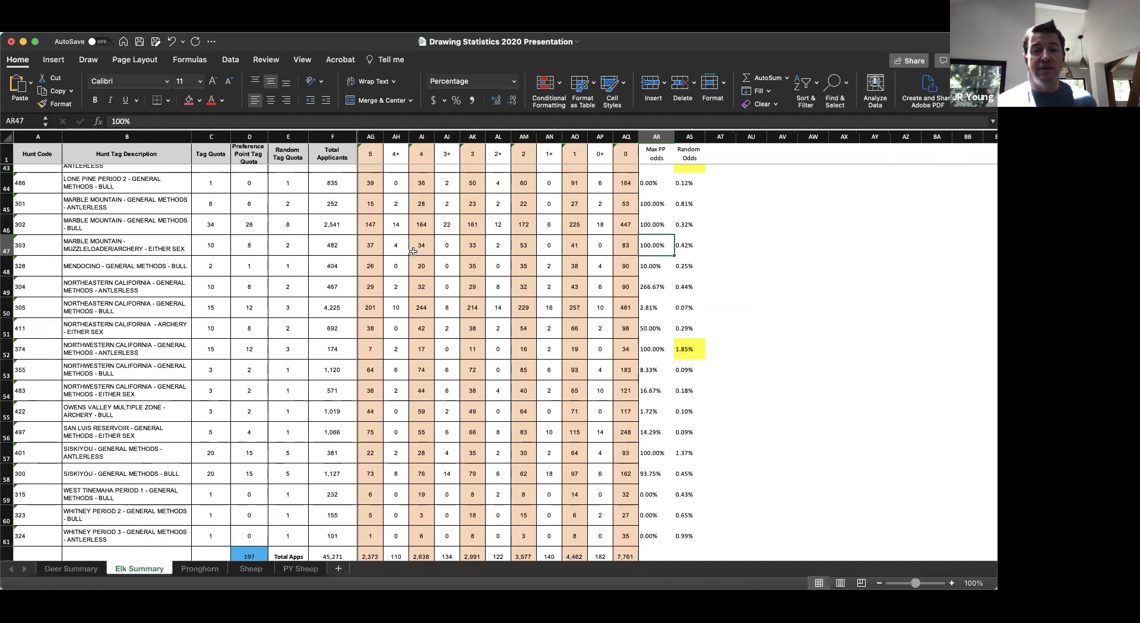
- Examine the Marble Mountain muzzleloader/archery hunt's preference point tag quota against its applicants at the high point levels
scroll(413, 252, "left", 10)
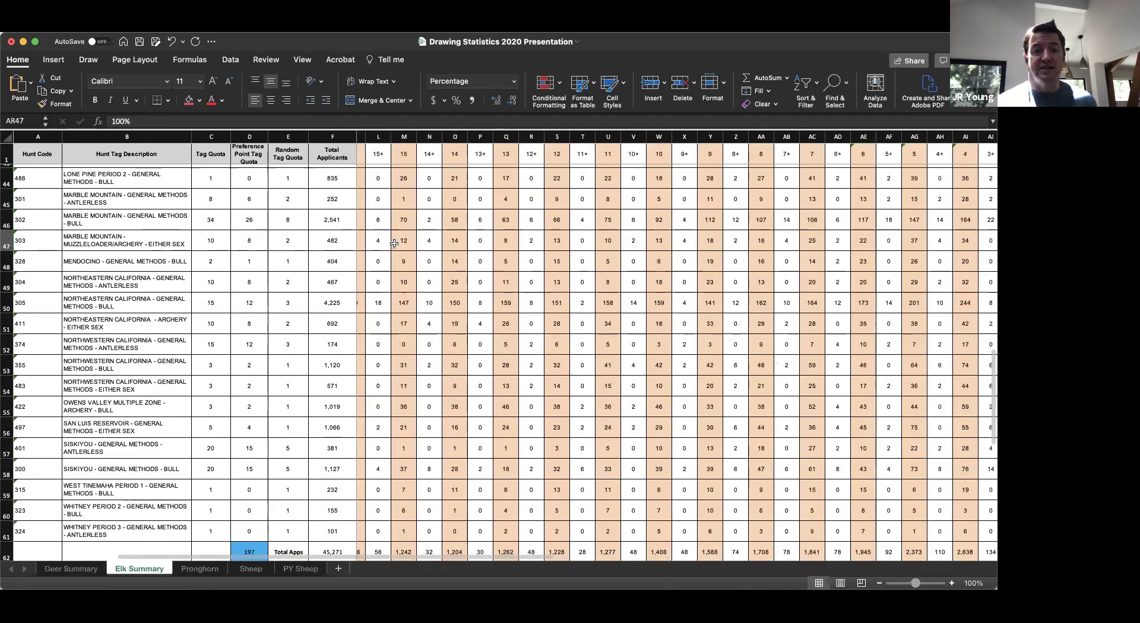
scroll(369, 231, "left", 5)
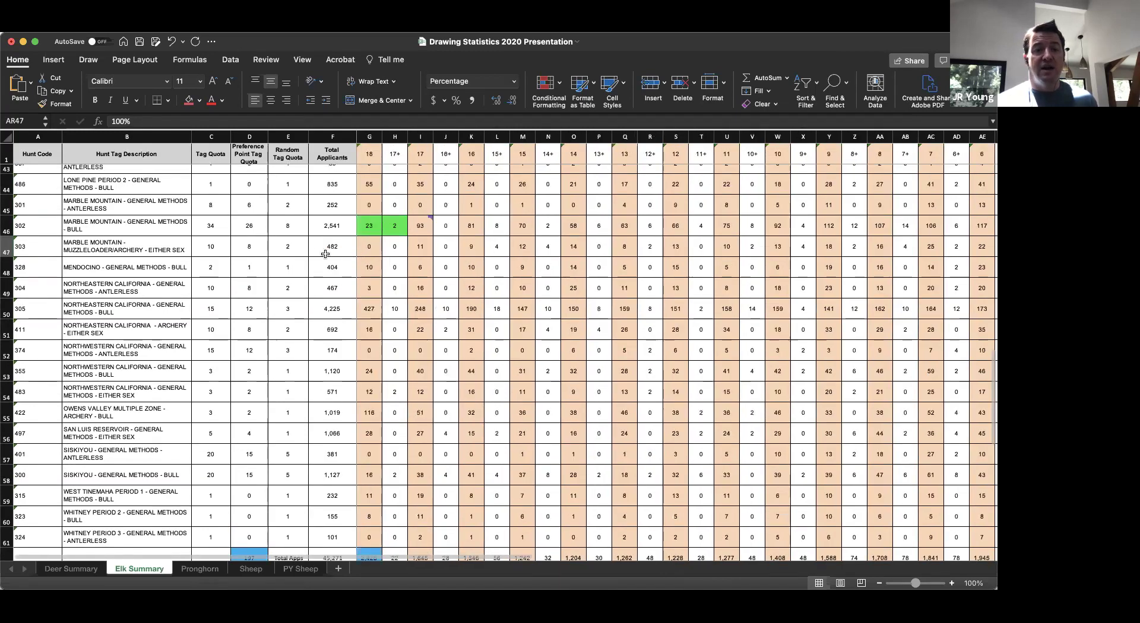
left_click(254, 254)
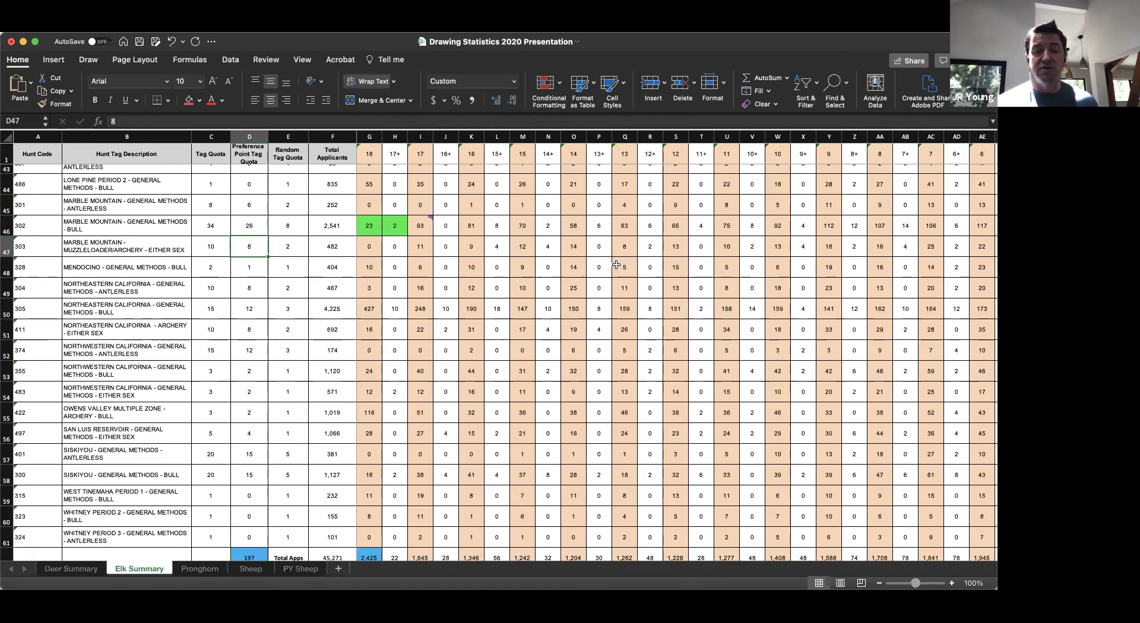
scroll(616, 265, "up", 1)
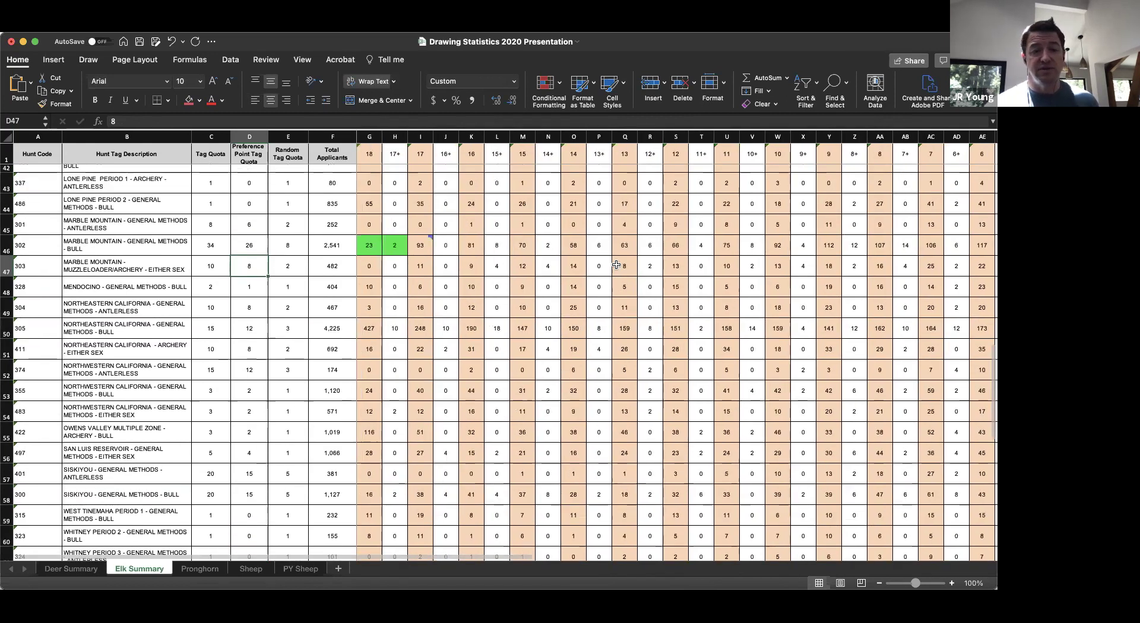
scroll(616, 264, "down", 1)
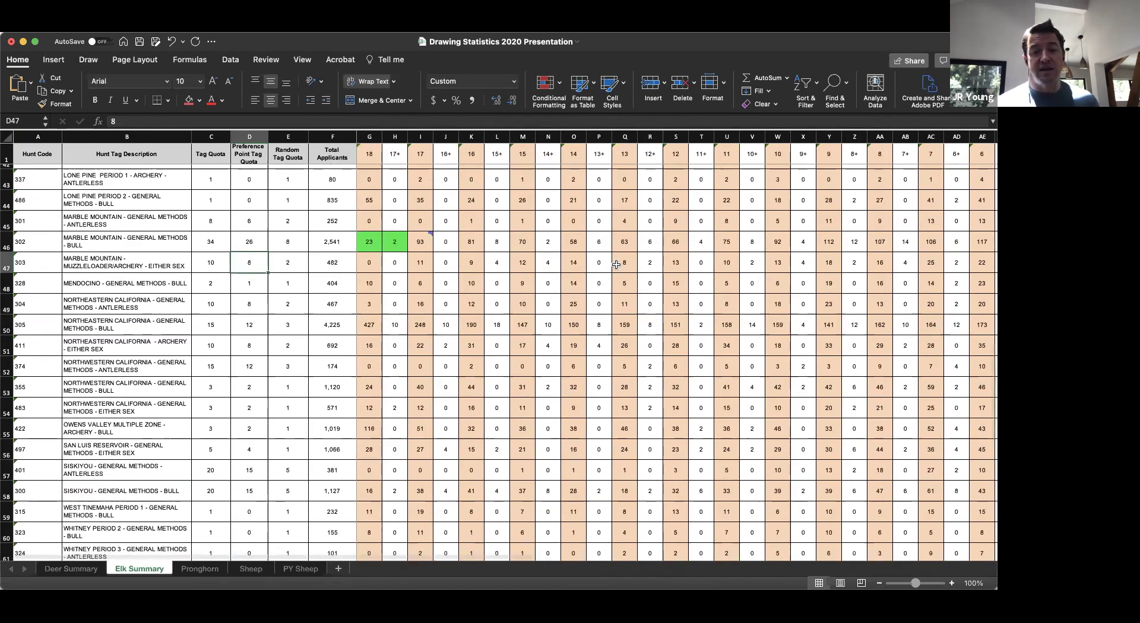
scroll(616, 265, "down", 1)
scroll(616, 265, "down", 1)
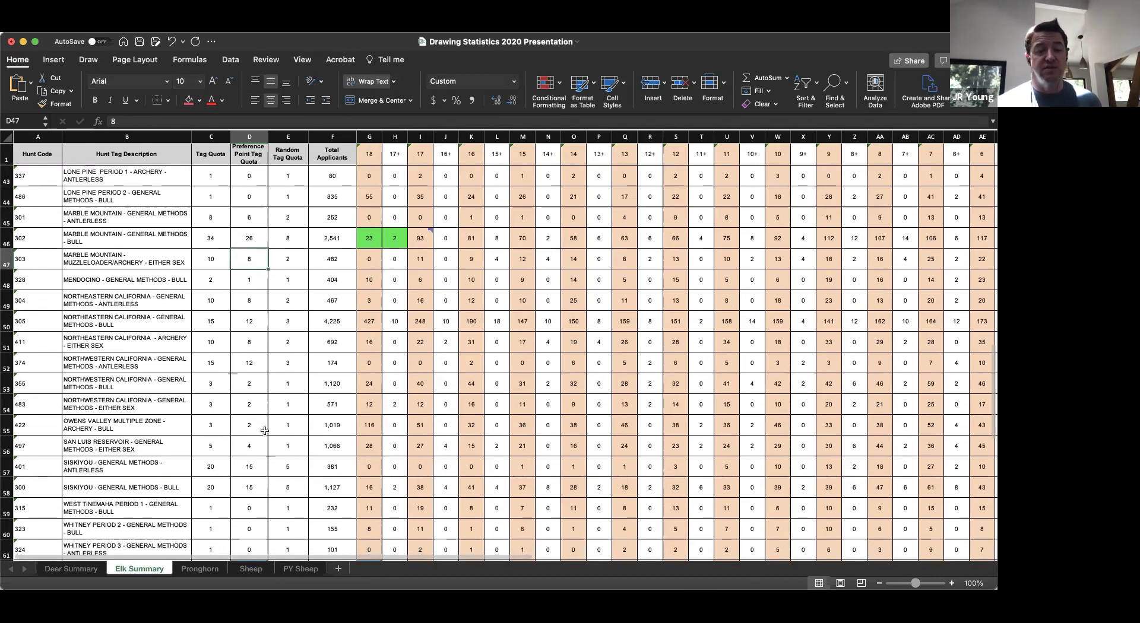
- Switch to the Pronghorn sheet and view its tag quotas and applicants from the first row
left_click(202, 570)
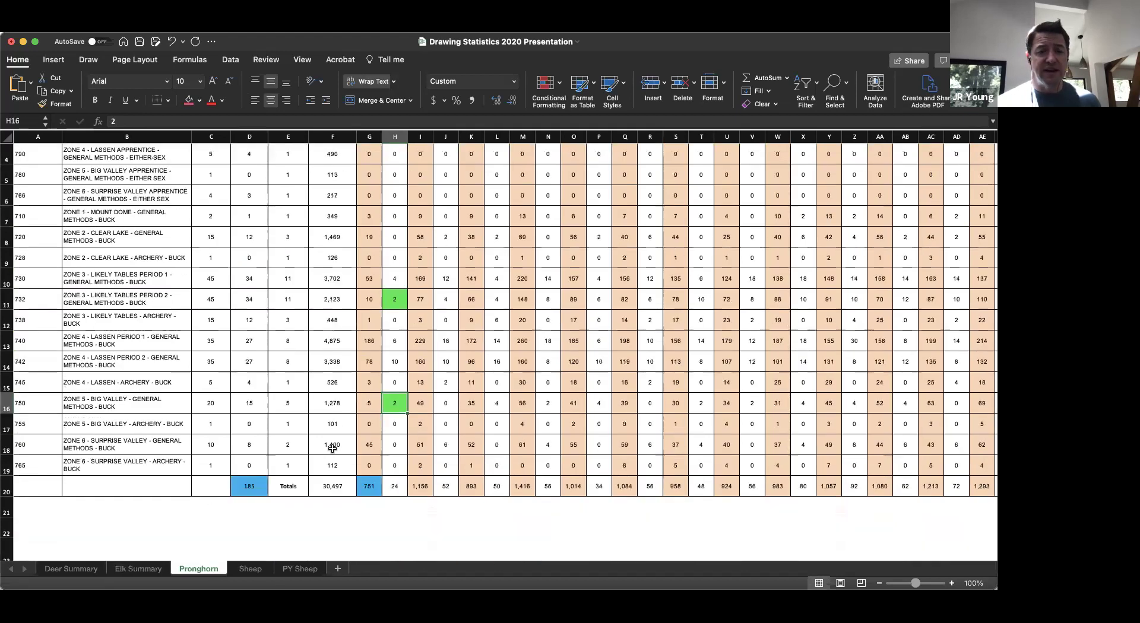
scroll(332, 449, "up", 2)
scroll(333, 448, "right", 1)
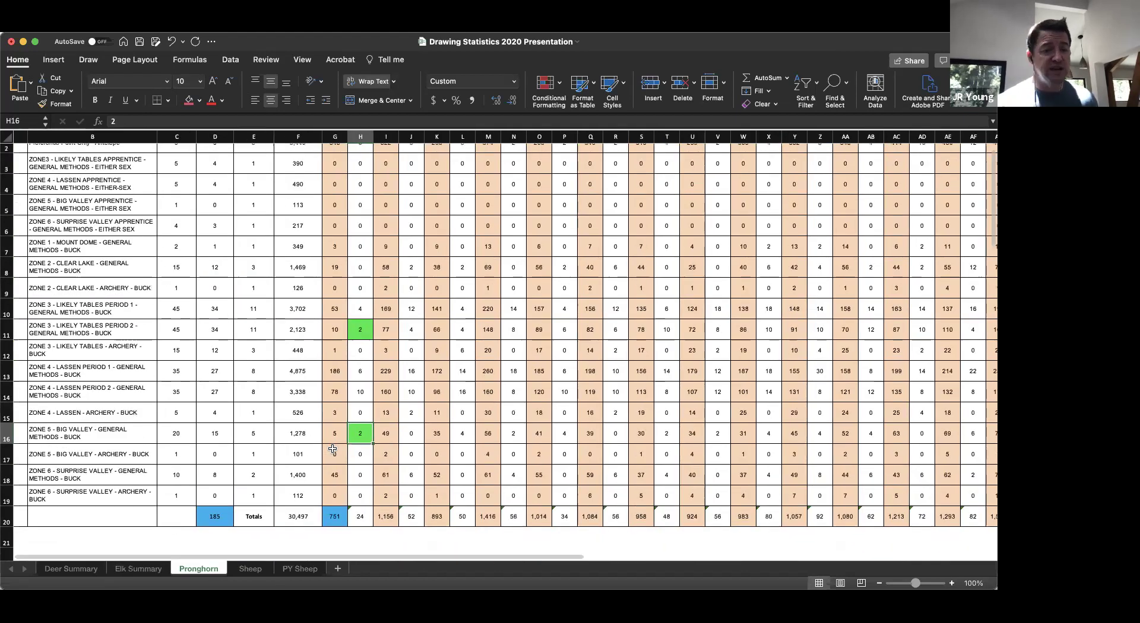
scroll(332, 449, "up", 2)
scroll(333, 450, "left", 1)
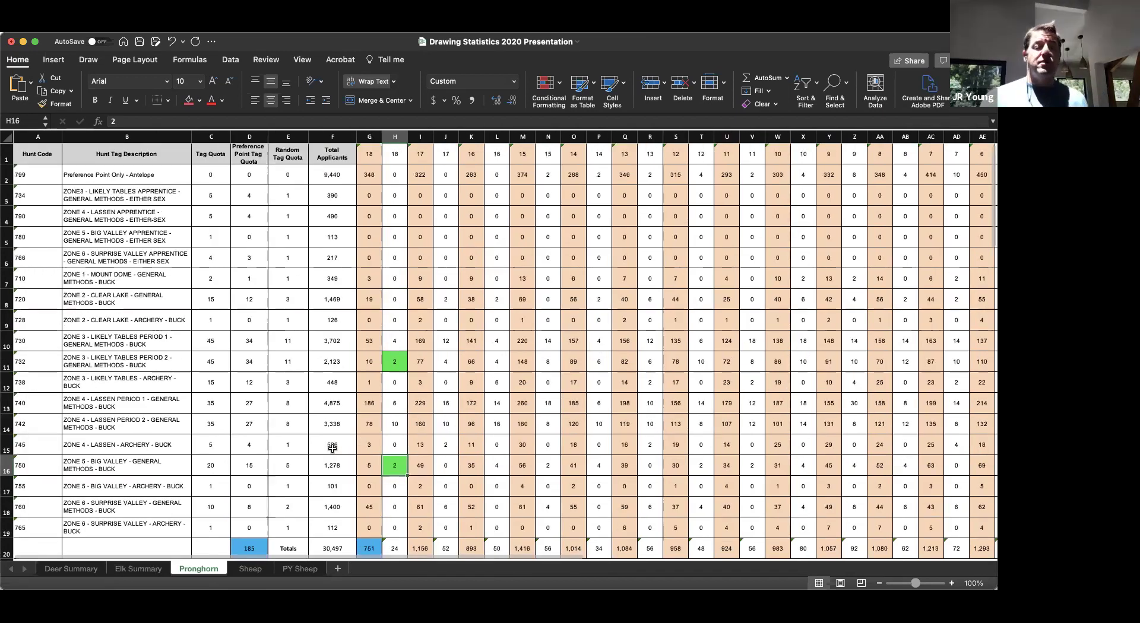
- Compare the Pronghorn totals row's preference point tag quota with its 18-point applicant total
scroll(333, 446, "down", 2)
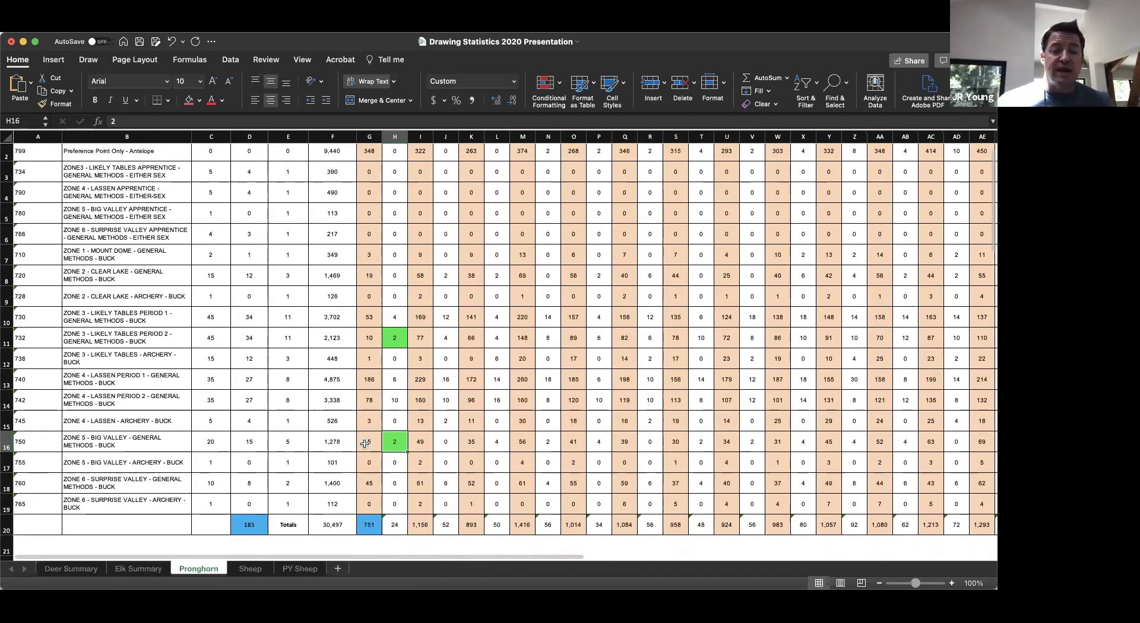
scroll(367, 487, "up", 1)
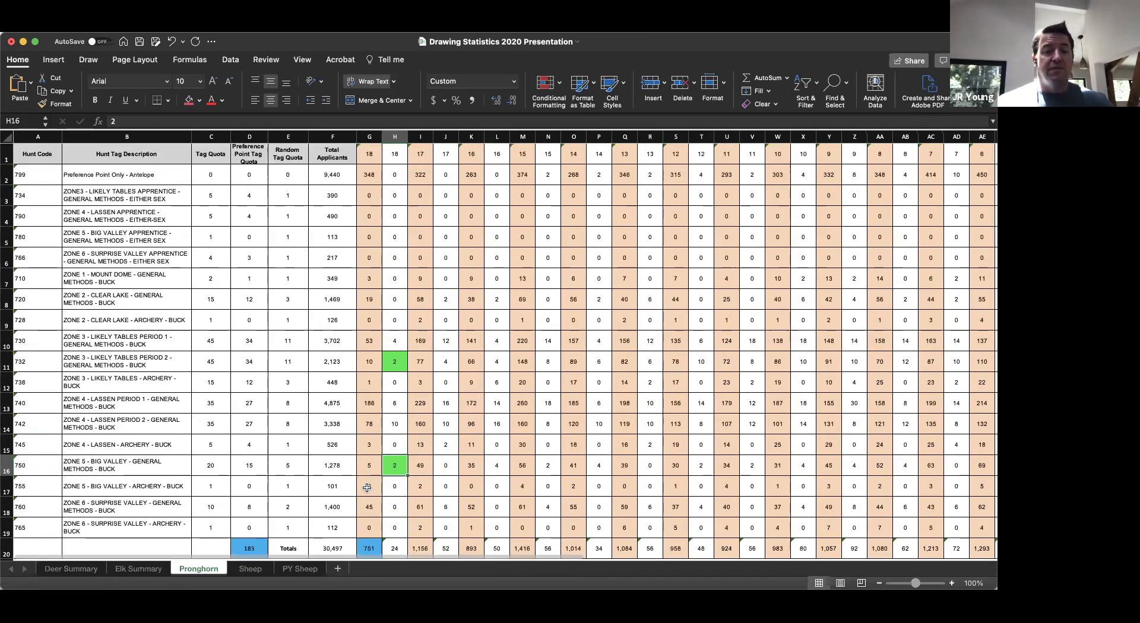
scroll(257, 518, "down", 1)
left_click(256, 529)
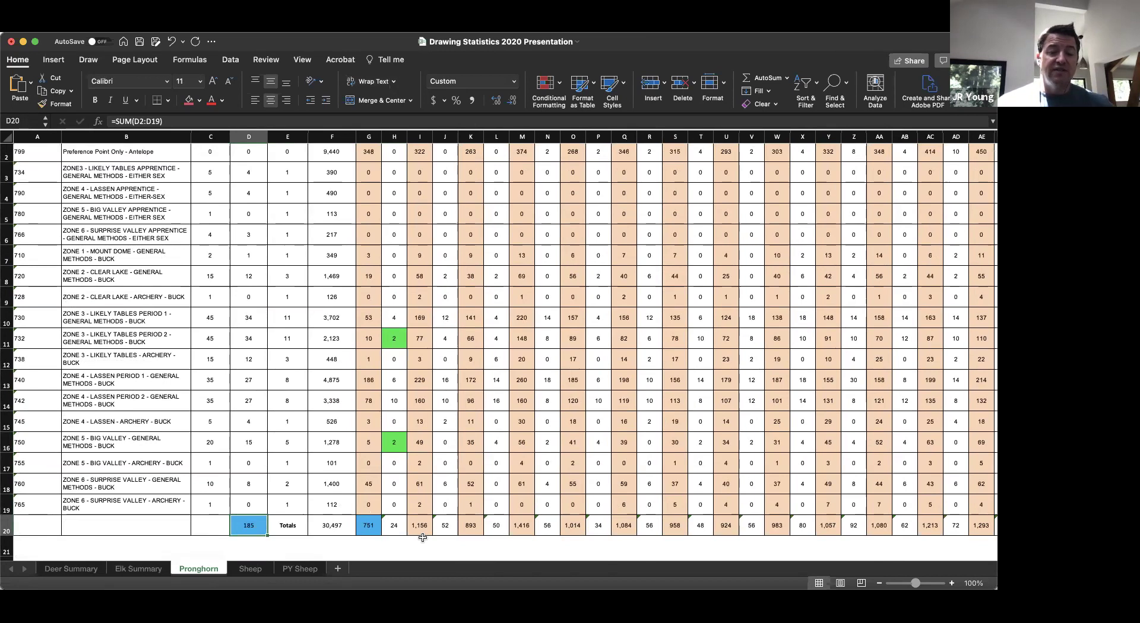
key("Right")
key("Right")
key("Right")
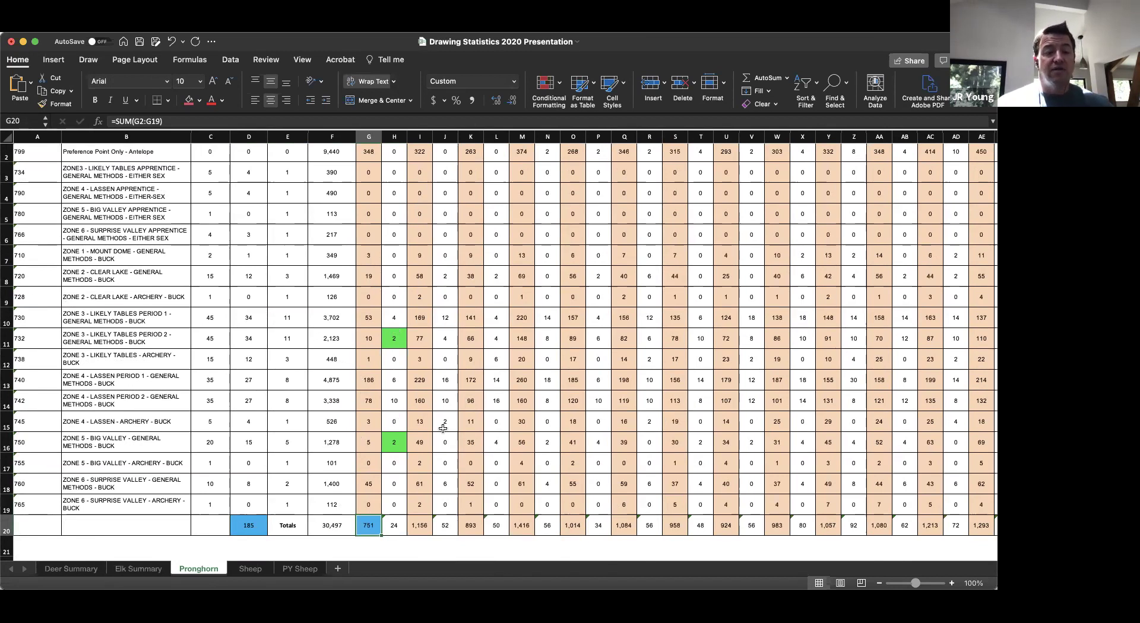
scroll(443, 428, "right", 1)
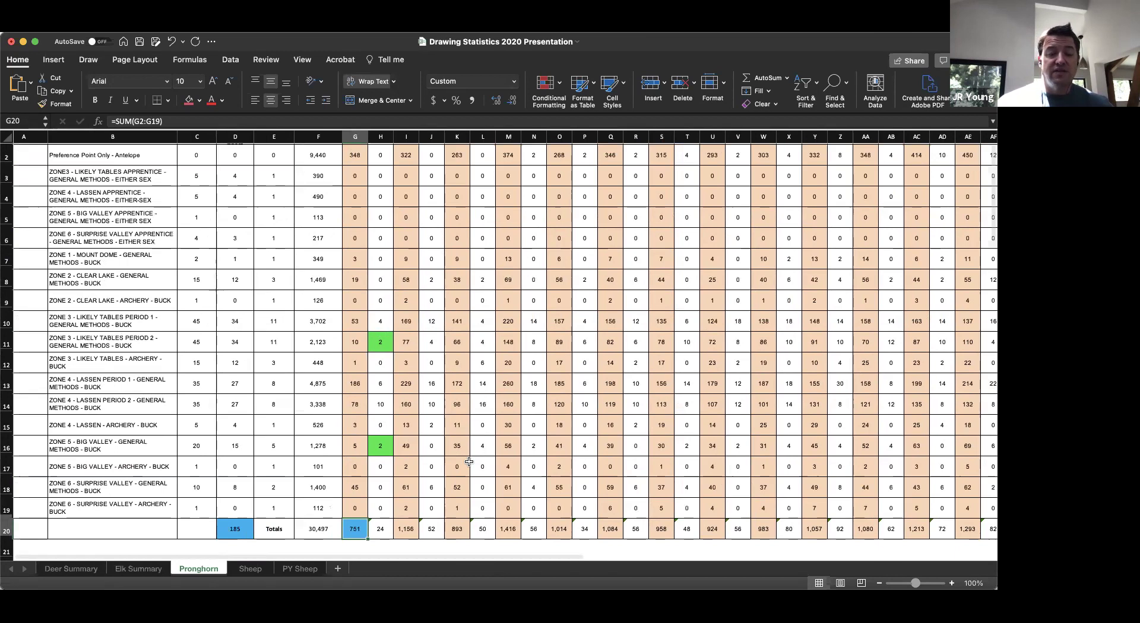
scroll(469, 462, "right", 1)
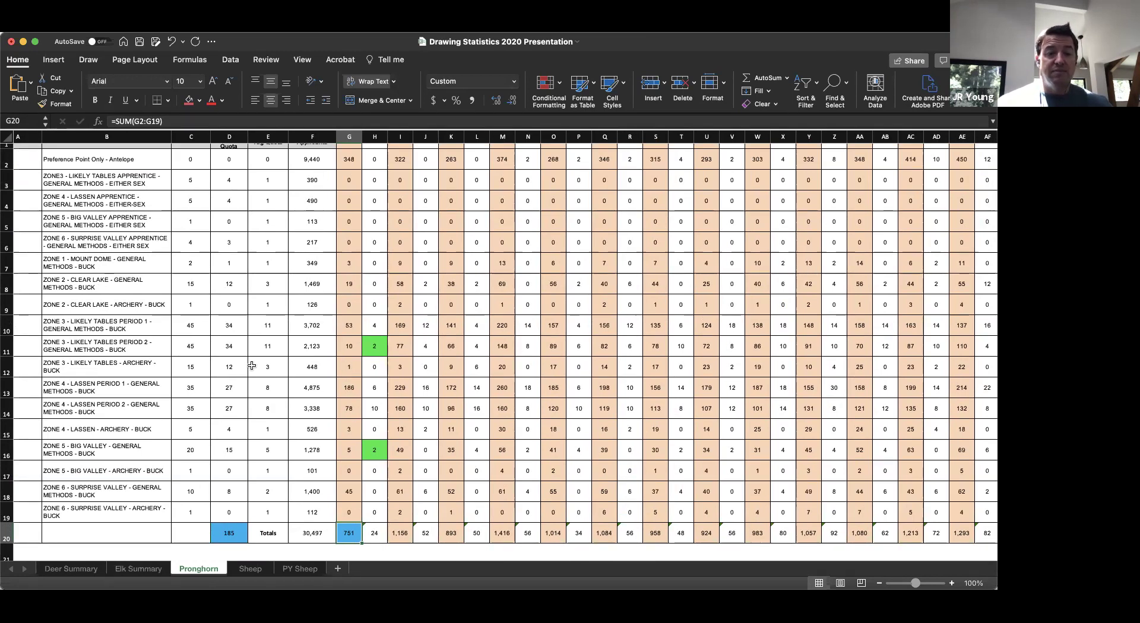
- Examine the Zone 3 Likely Tables archery buck hunt's applicants at the 18, 17 and 16 point levels
left_click(9, 365)
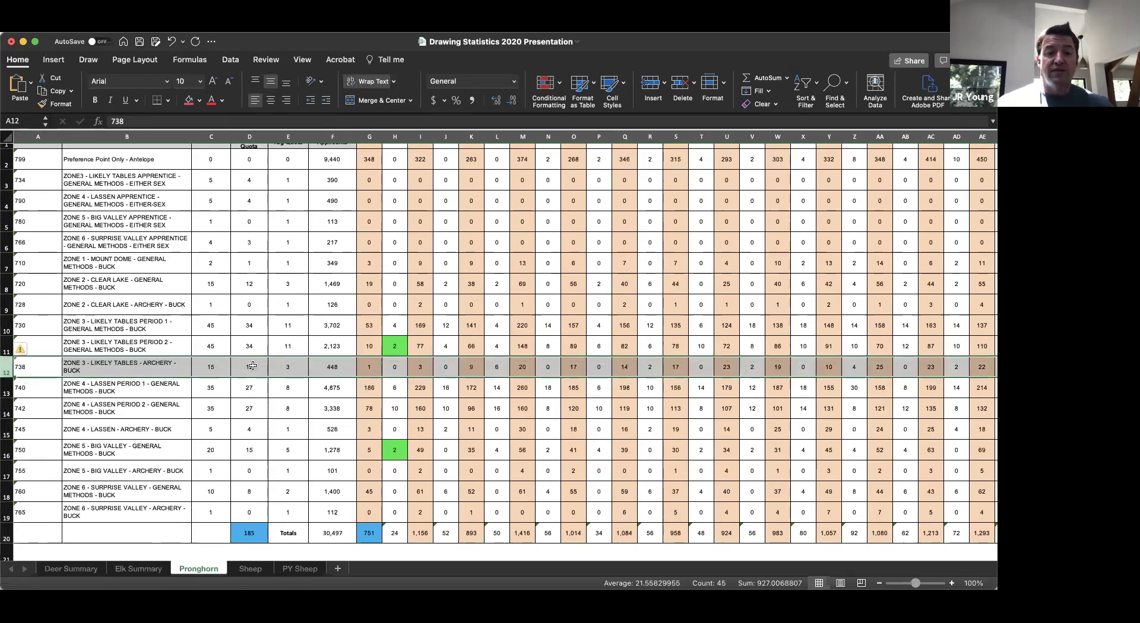
left_click(371, 364)
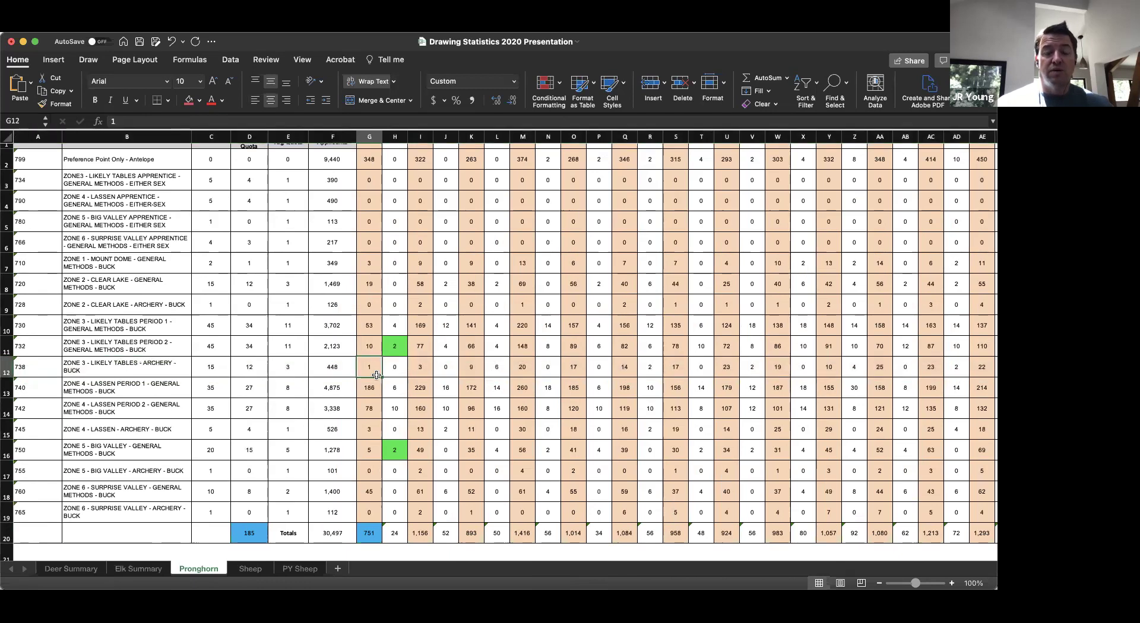
left_click(419, 369)
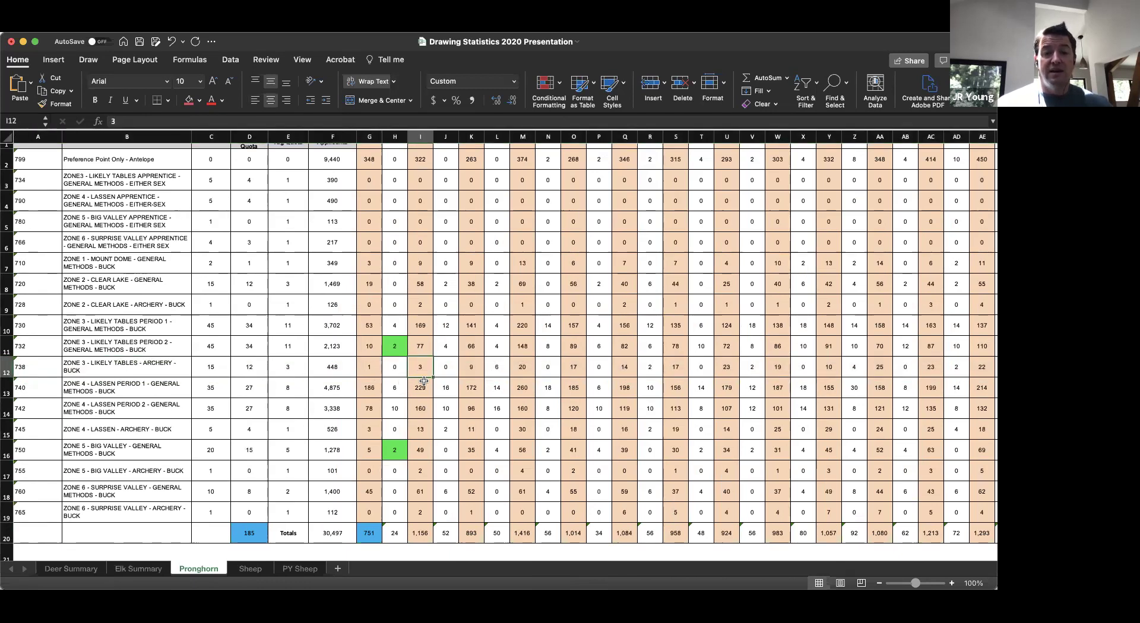
scroll(424, 381, "up", 2)
left_click(474, 383)
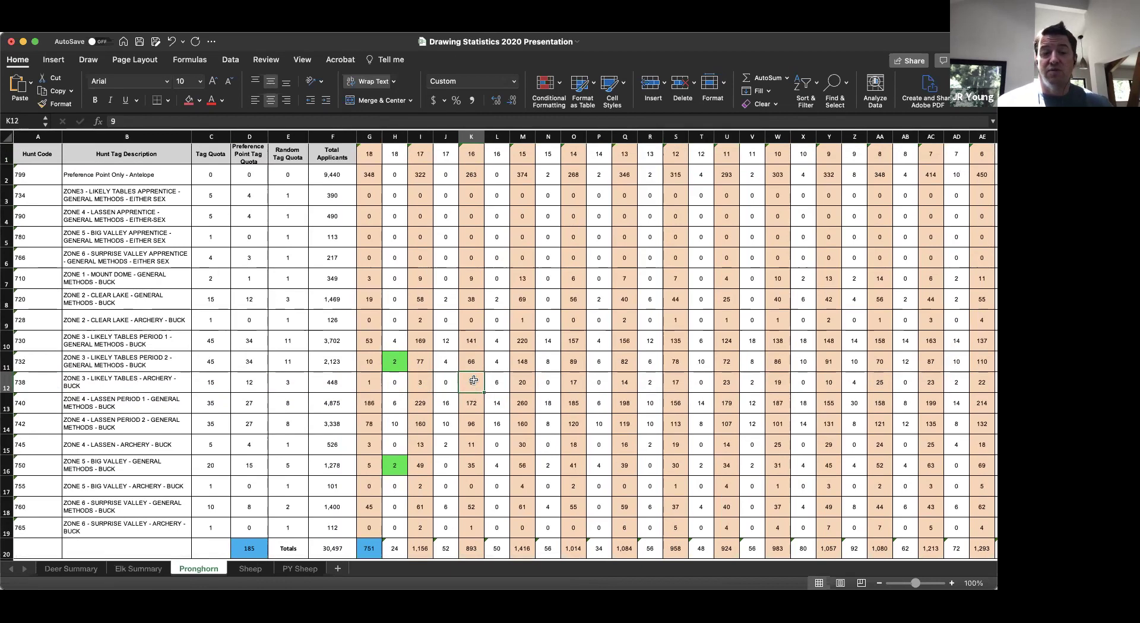
- View the pronghorn hunts' Max PP odds and highlight the entire Random Odds column for review
scroll(474, 380, "right", 2)
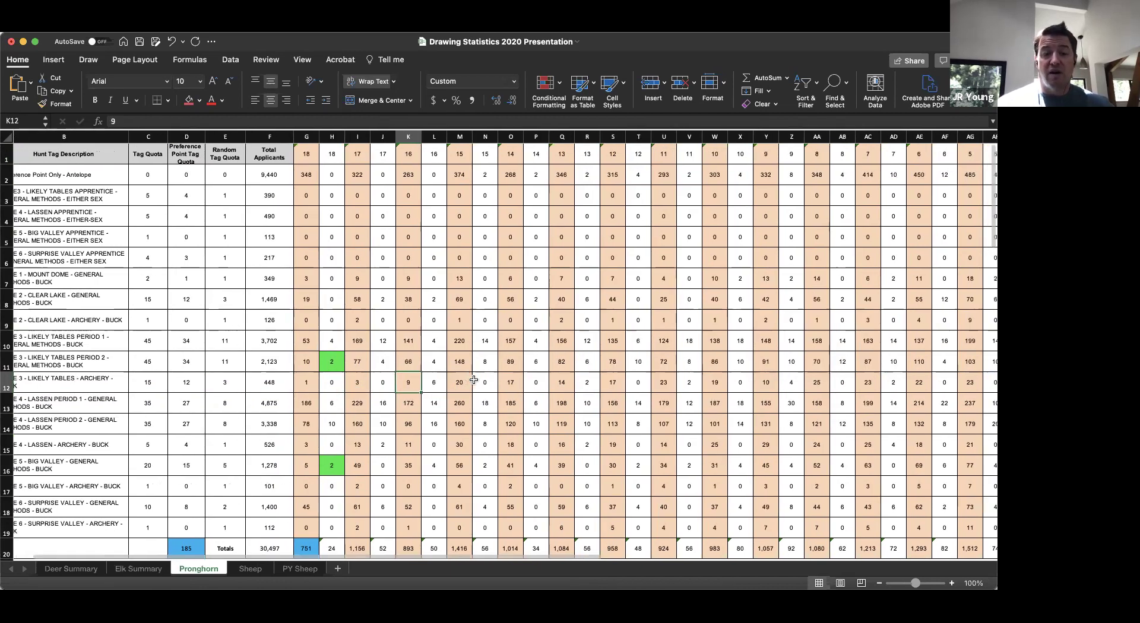
scroll(473, 381, "right", 3)
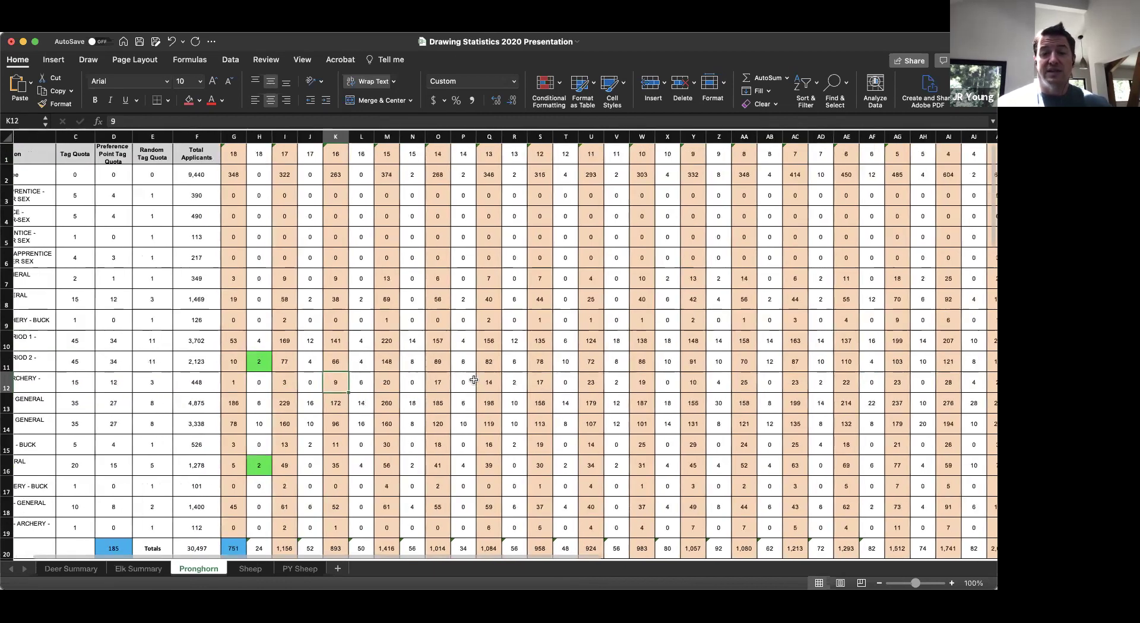
scroll(473, 381, "right", 2)
scroll(677, 388, "right", 9)
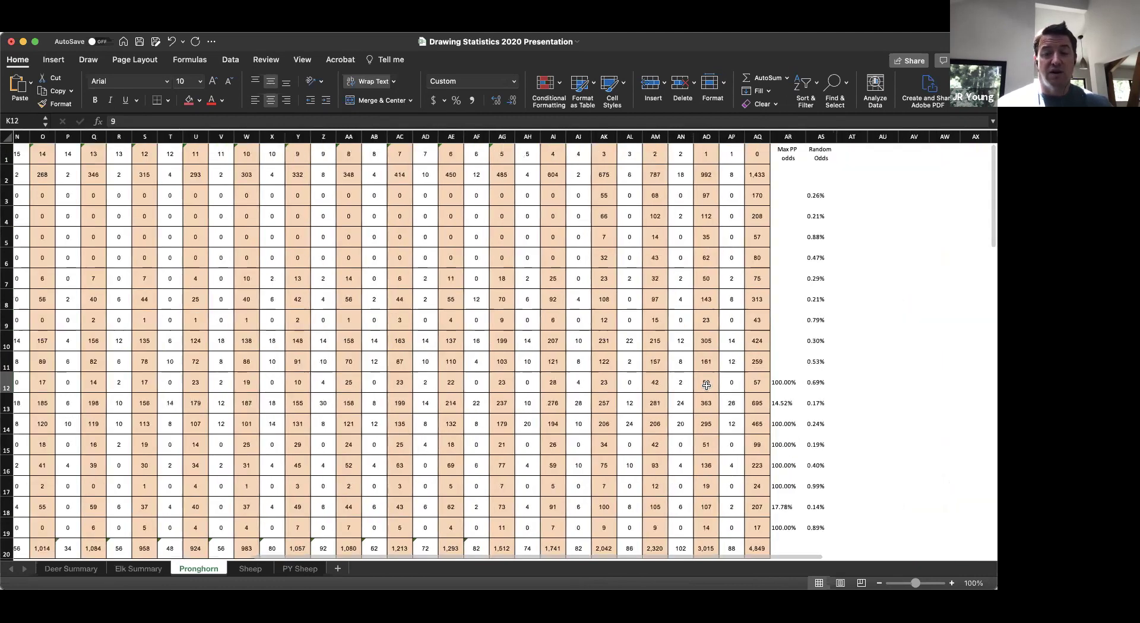
scroll(750, 381, "right", 2)
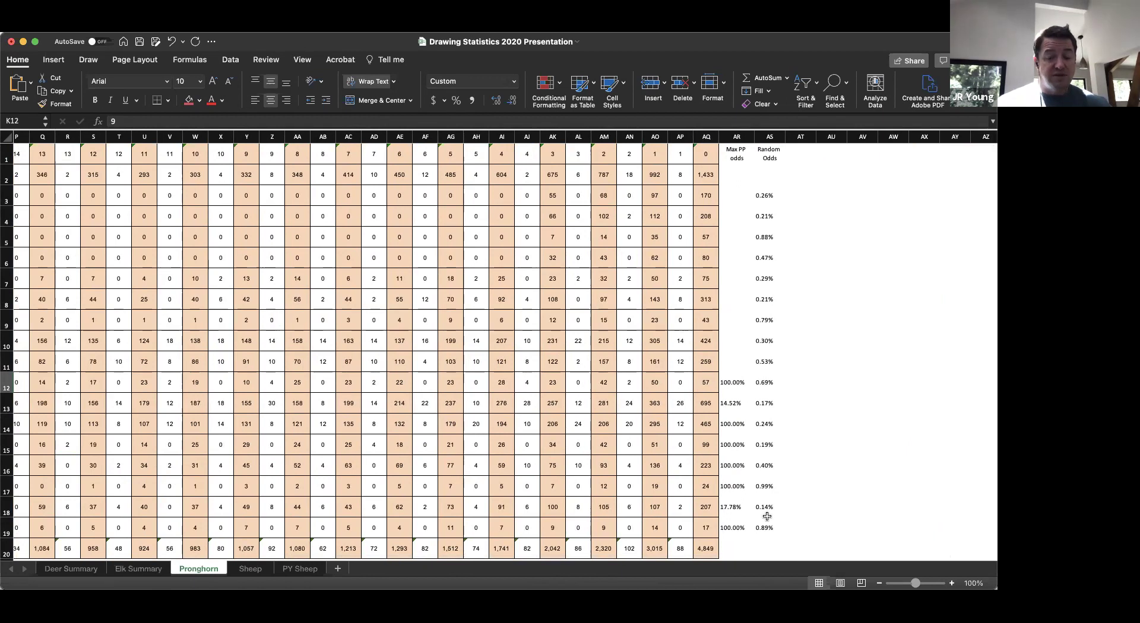
scroll(766, 517, "right", 1)
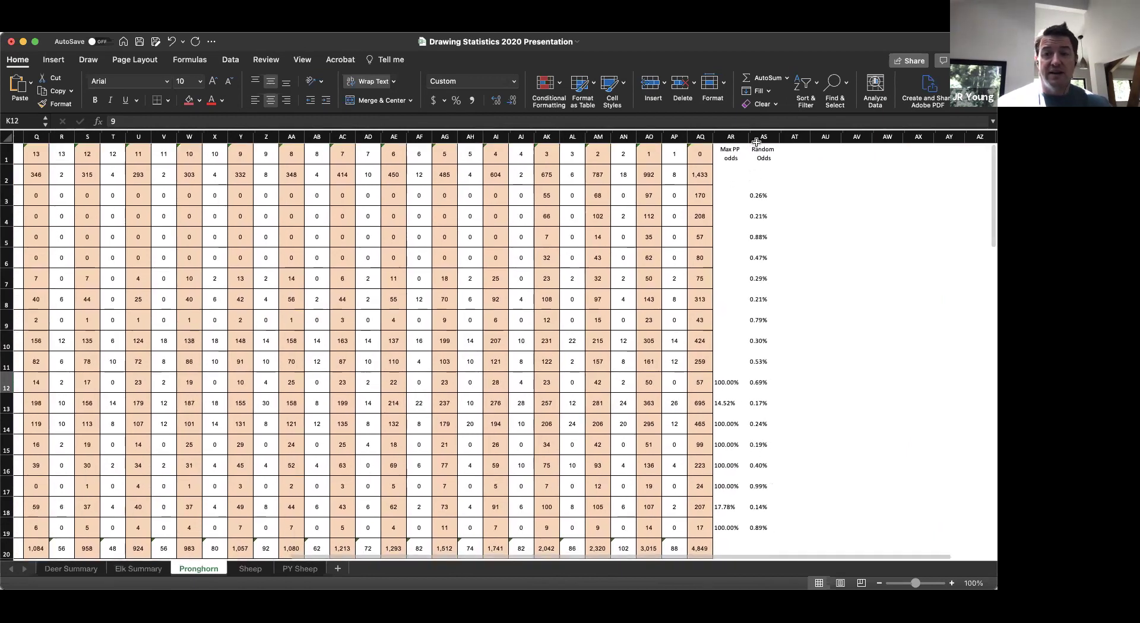
left_click(760, 137)
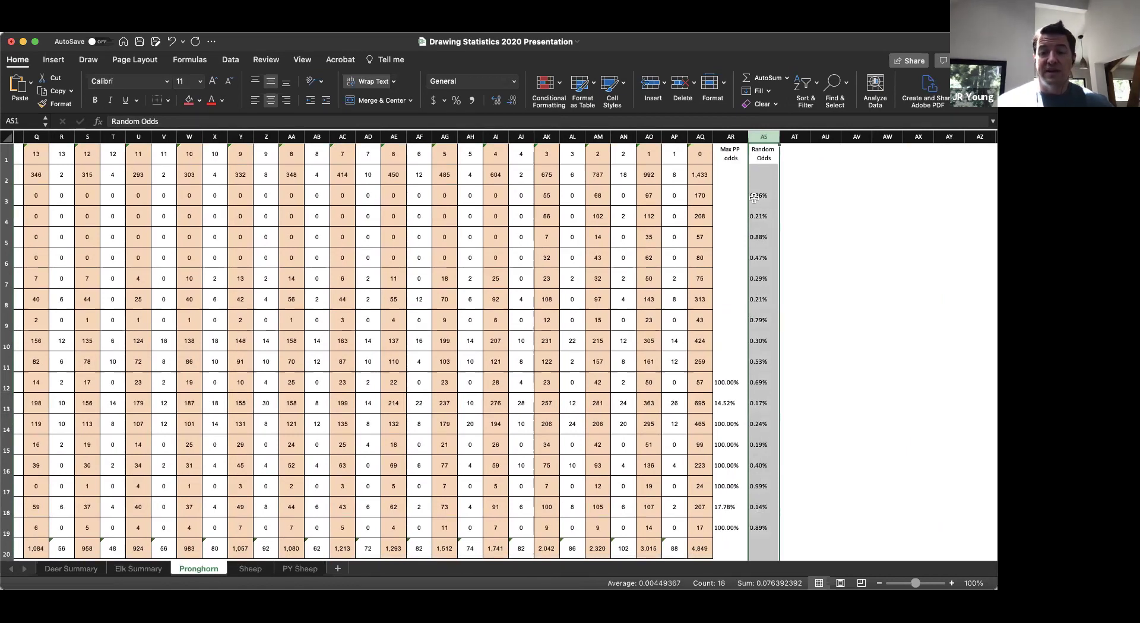
scroll(243, 547, "down", 1)
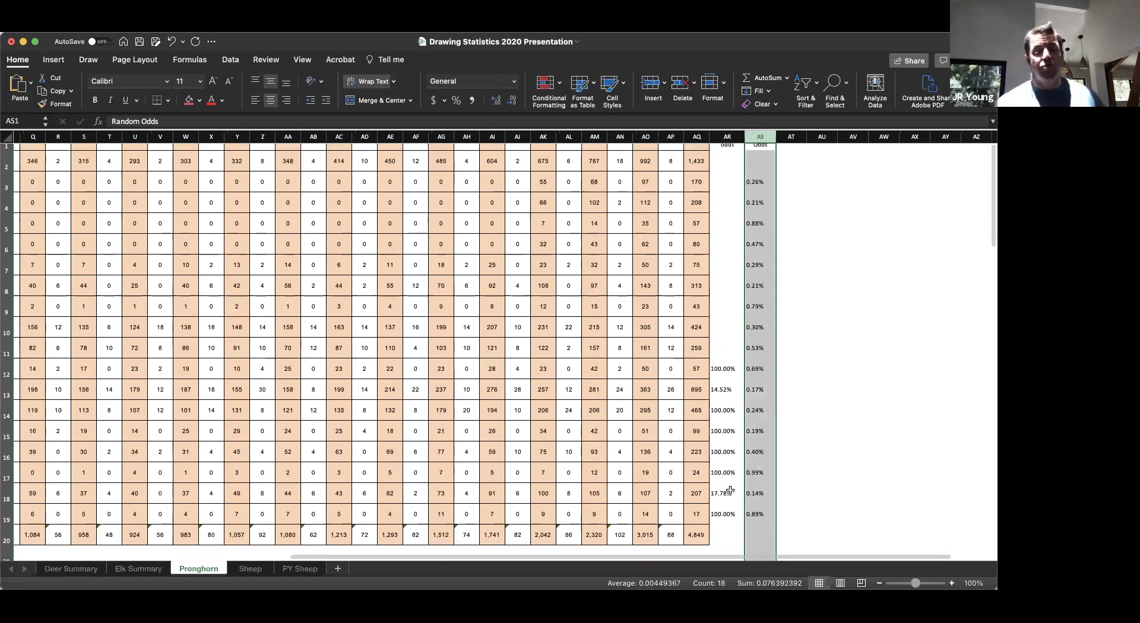
- Switch to the Sheep sheet and check the Zone 7 White Mountains preference draw odds and change from prior year
left_click(250, 569)
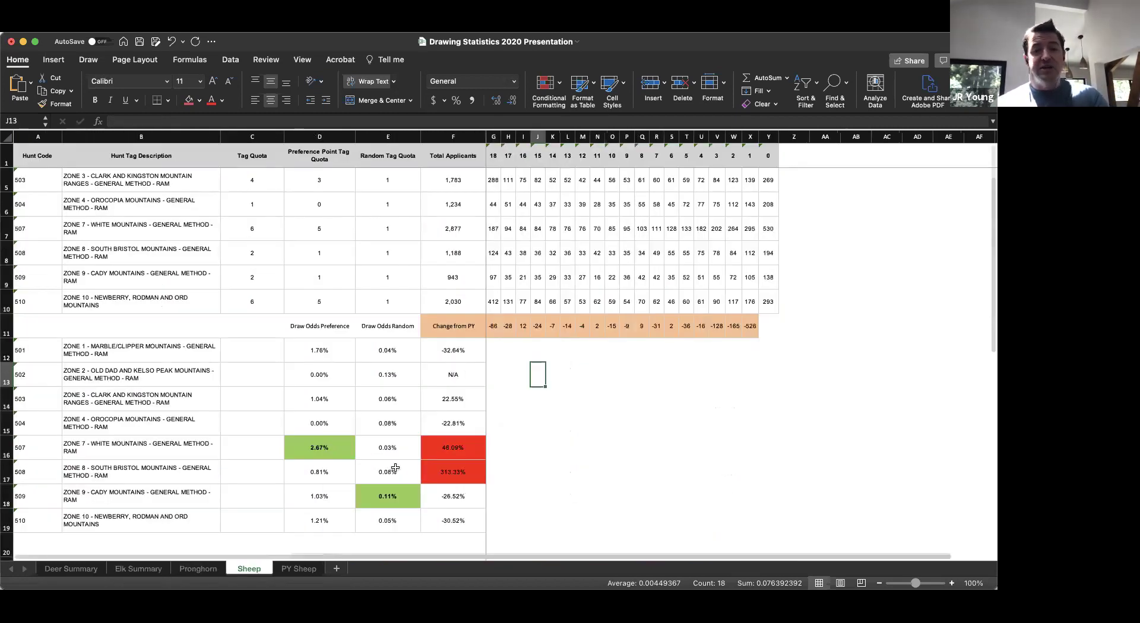
scroll(396, 467, "up", 1)
scroll(393, 466, "down", 2)
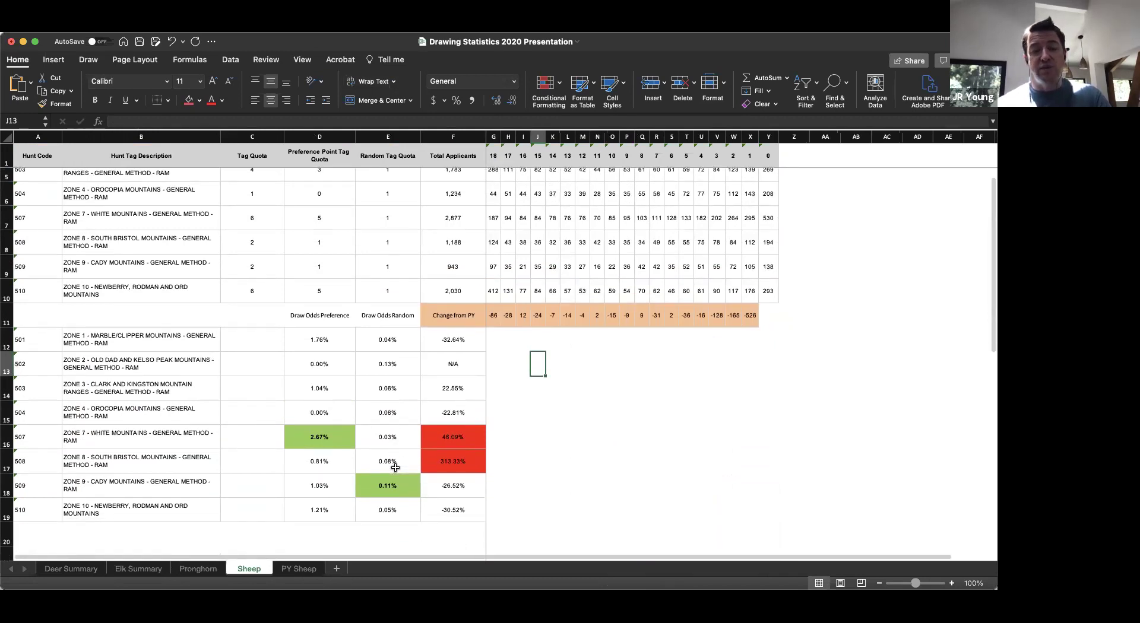
left_click(321, 315)
left_click(323, 443)
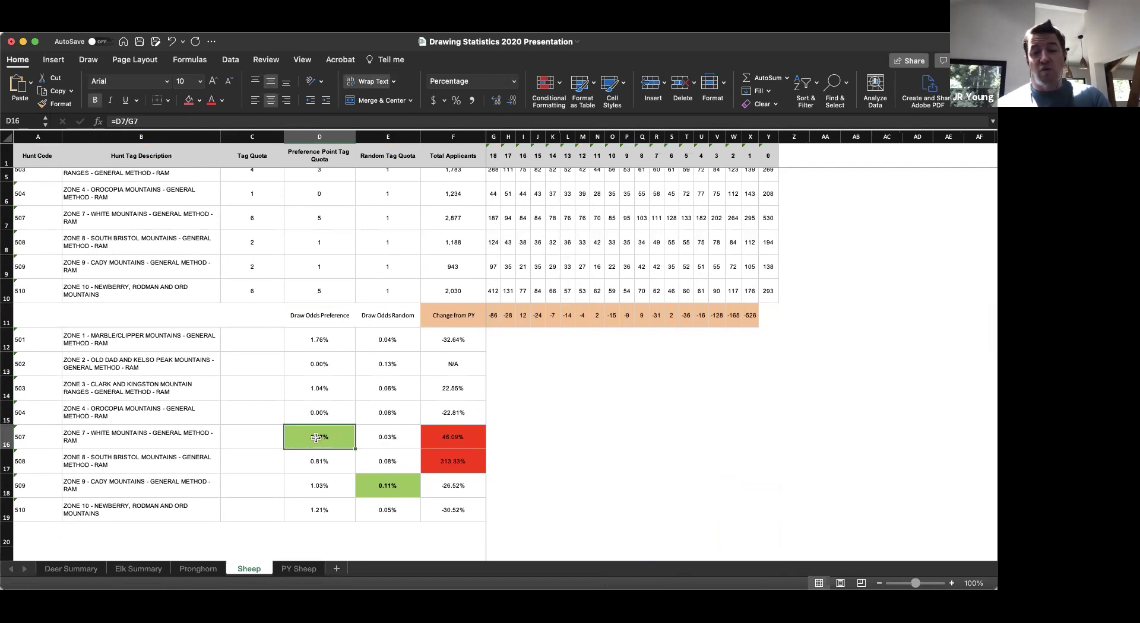
left_click(445, 438)
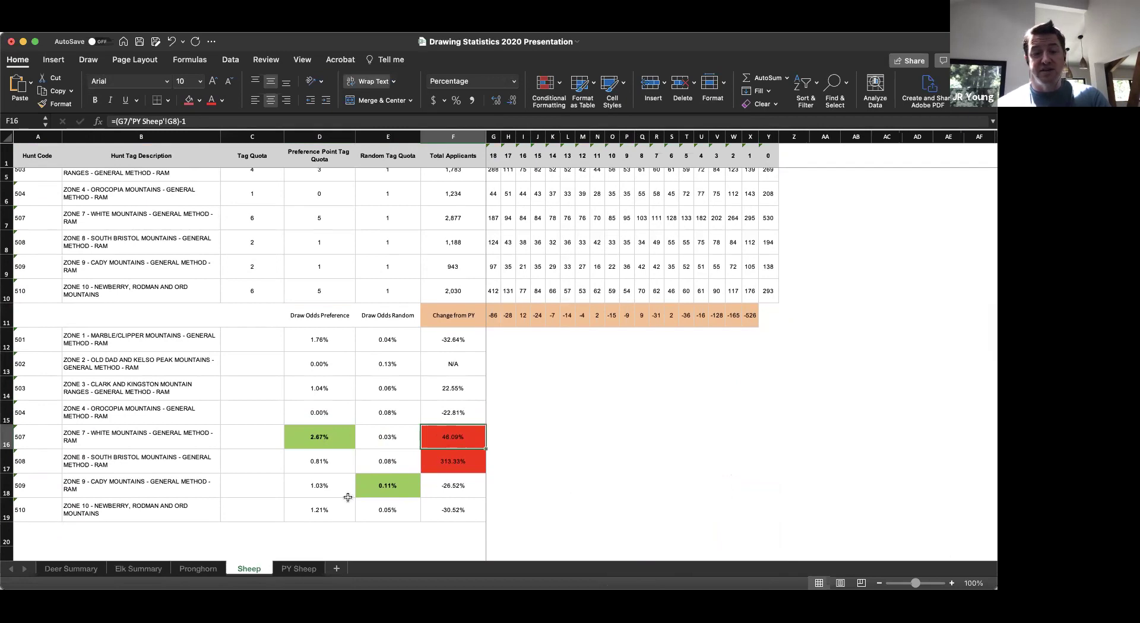
- Check the Cady Mountains random draw odds and the South Bristol Mountains hunt's change from prior year and random odds
left_click(386, 487)
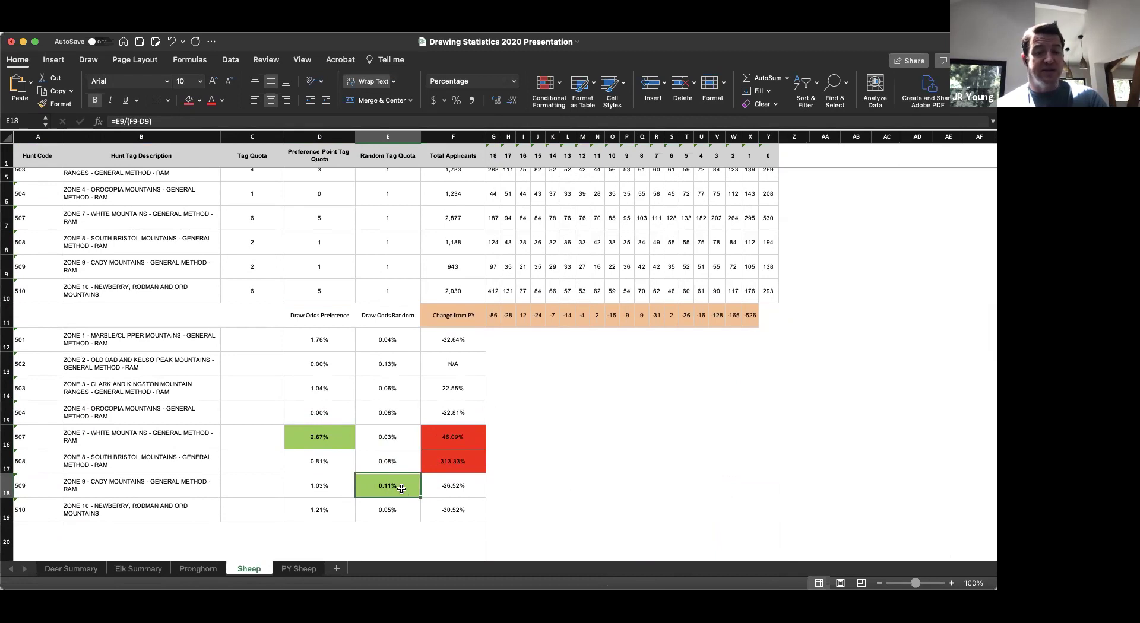
left_click(136, 462)
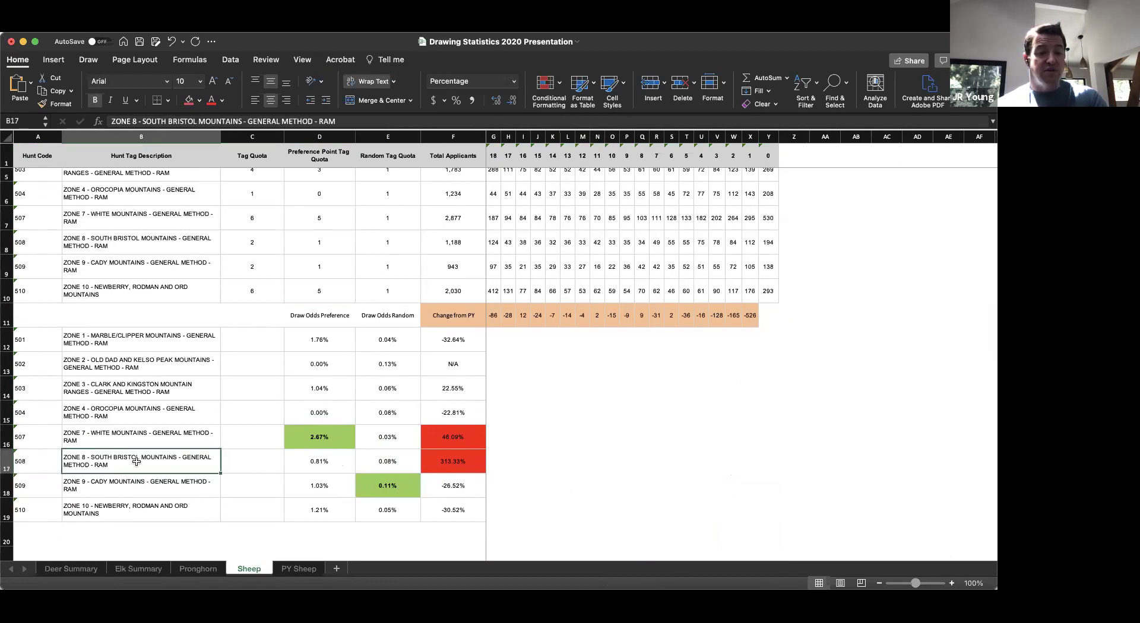
left_click(471, 459)
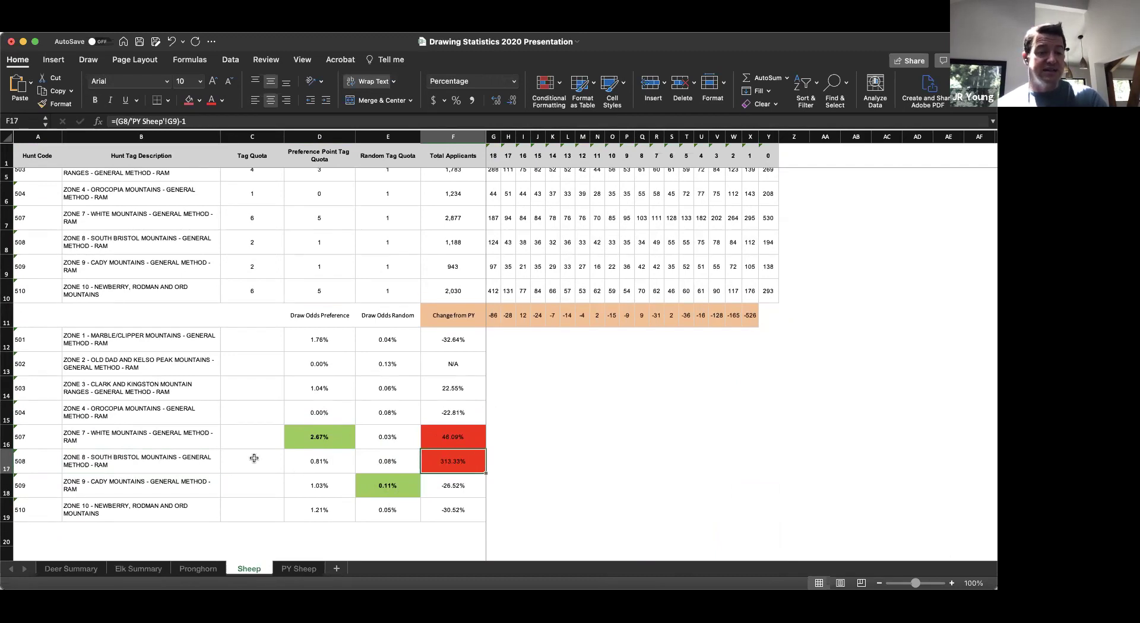
left_click(386, 462)
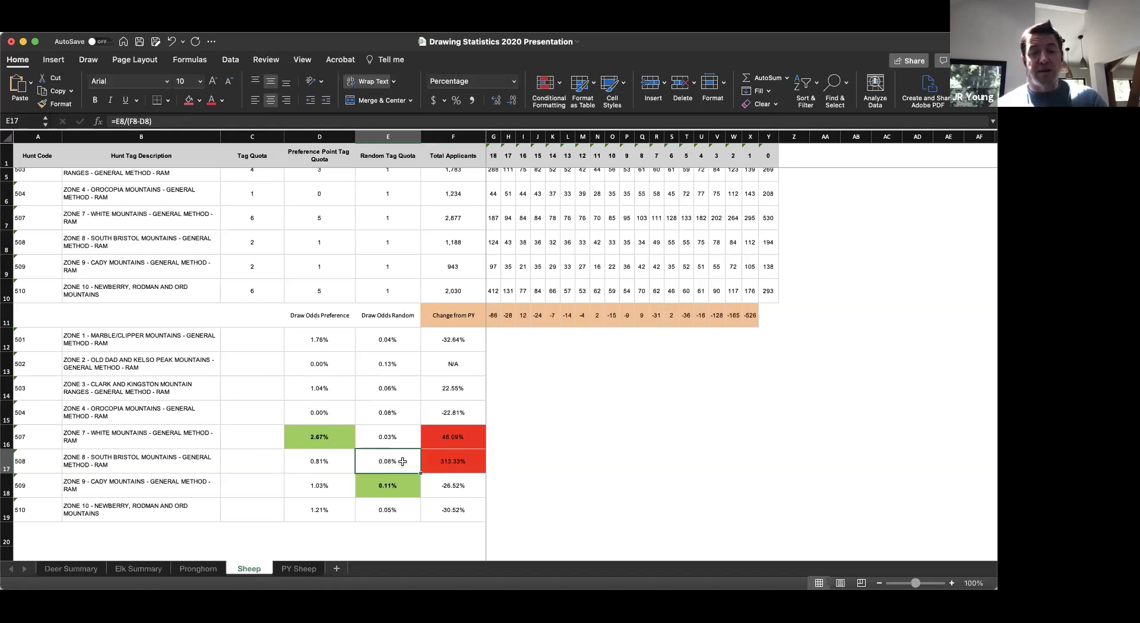
- Review the sheep applicants' Change from PY row across point levels 18 to 1, singling out the 16-point value
scroll(433, 437, "up", 1)
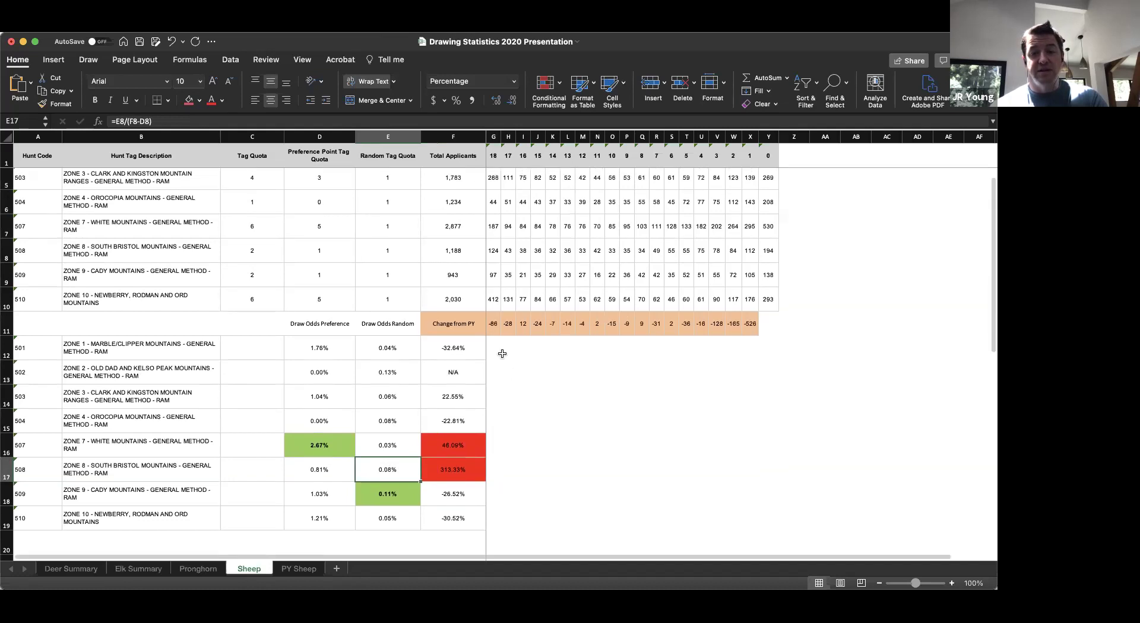
left_click_drag(491, 323, 745, 320)
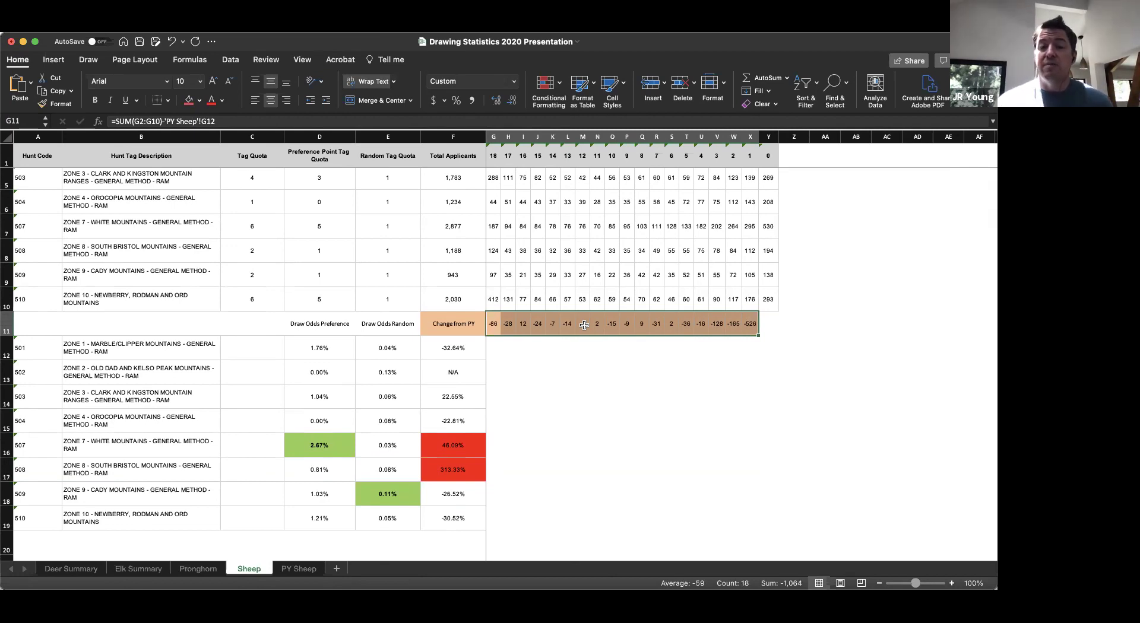
left_click(585, 376)
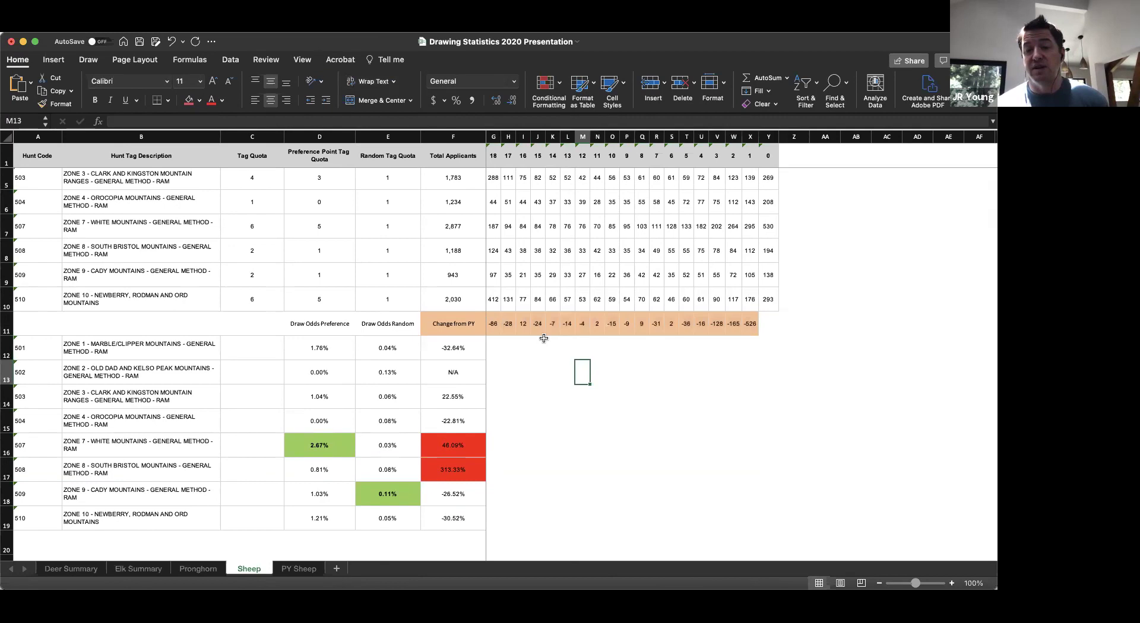
left_click(524, 324)
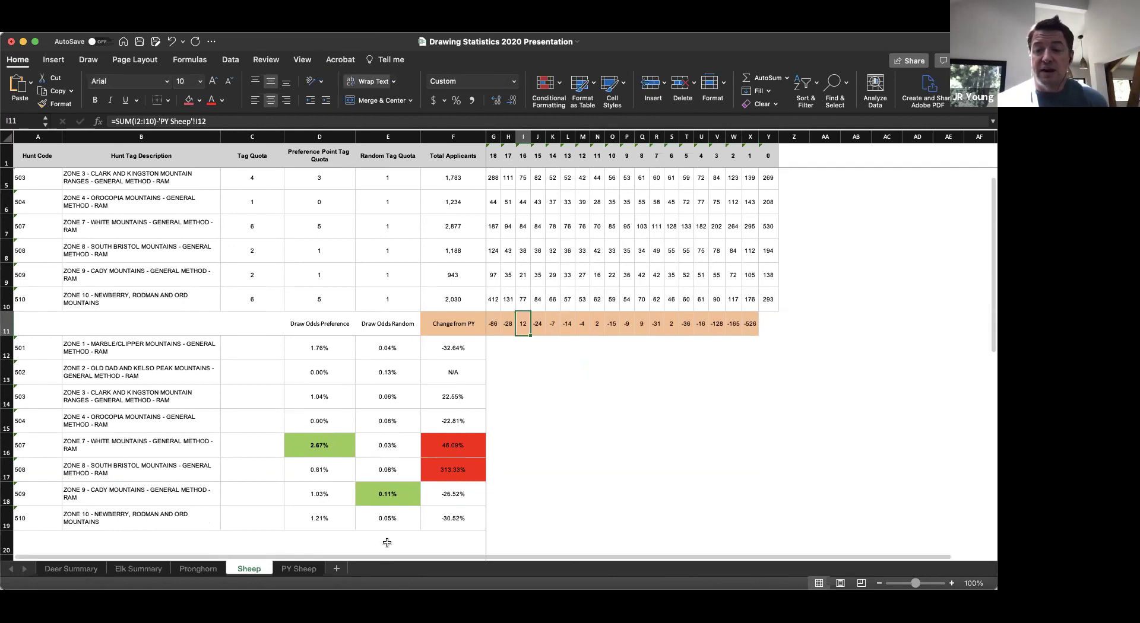
- Return to the Deer Summary sheet and highlight the column of applicants with 0 preference points
key("ctrl+Page_Up")
key("ctrl+Page_Up")
key("ctrl+Page_Up")
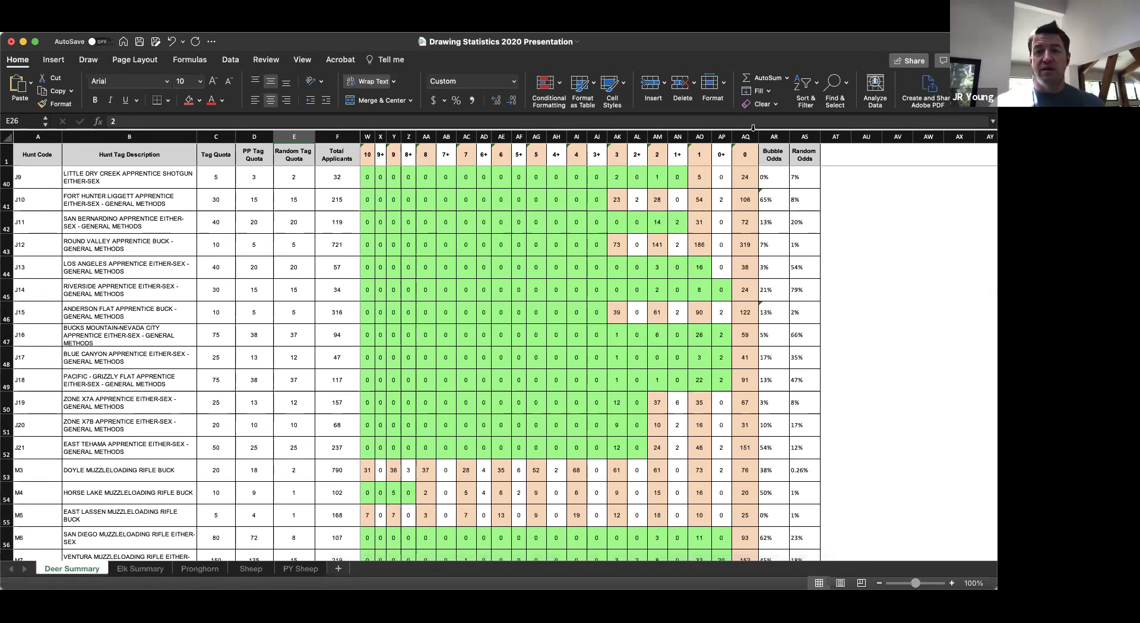
left_click(743, 136)
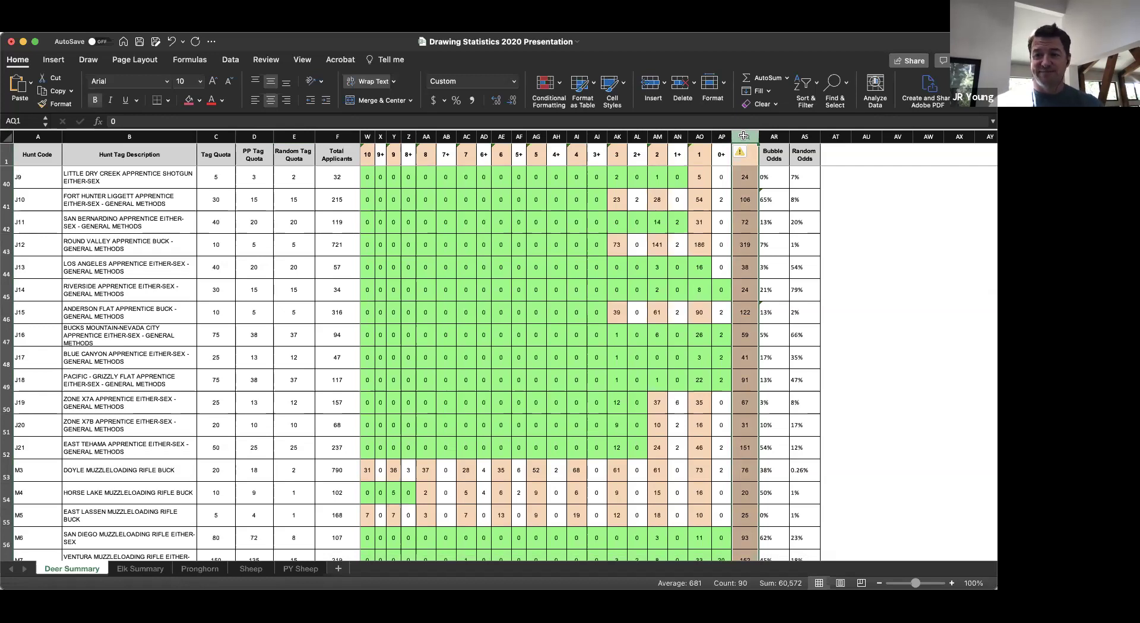
left_click_drag(744, 136, 733, 136)
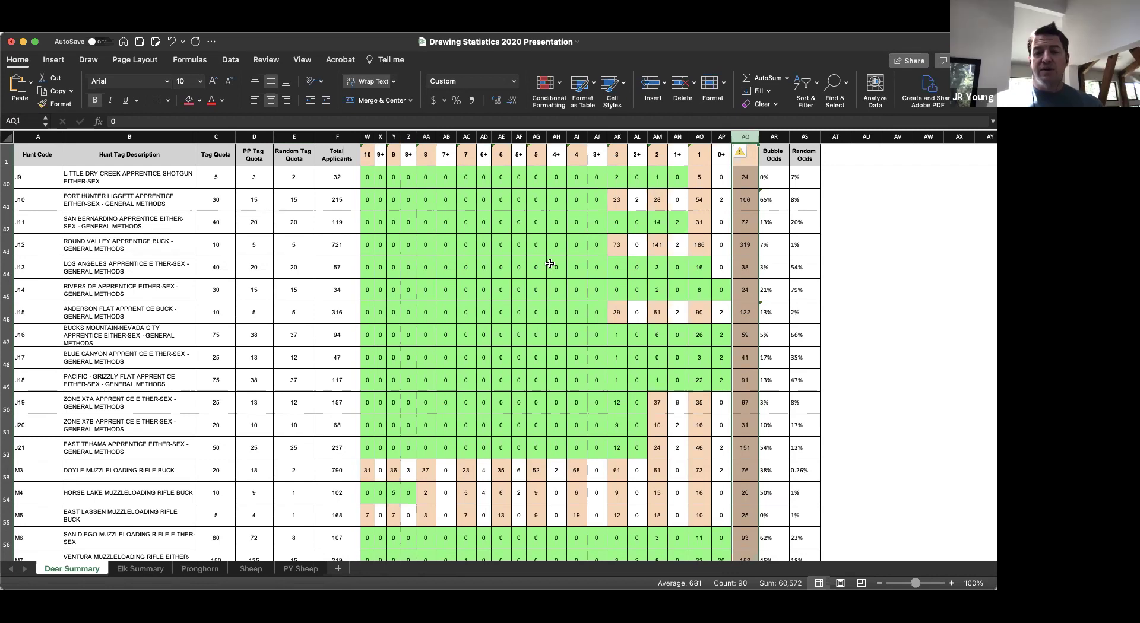
scroll(569, 269, "left", 1)
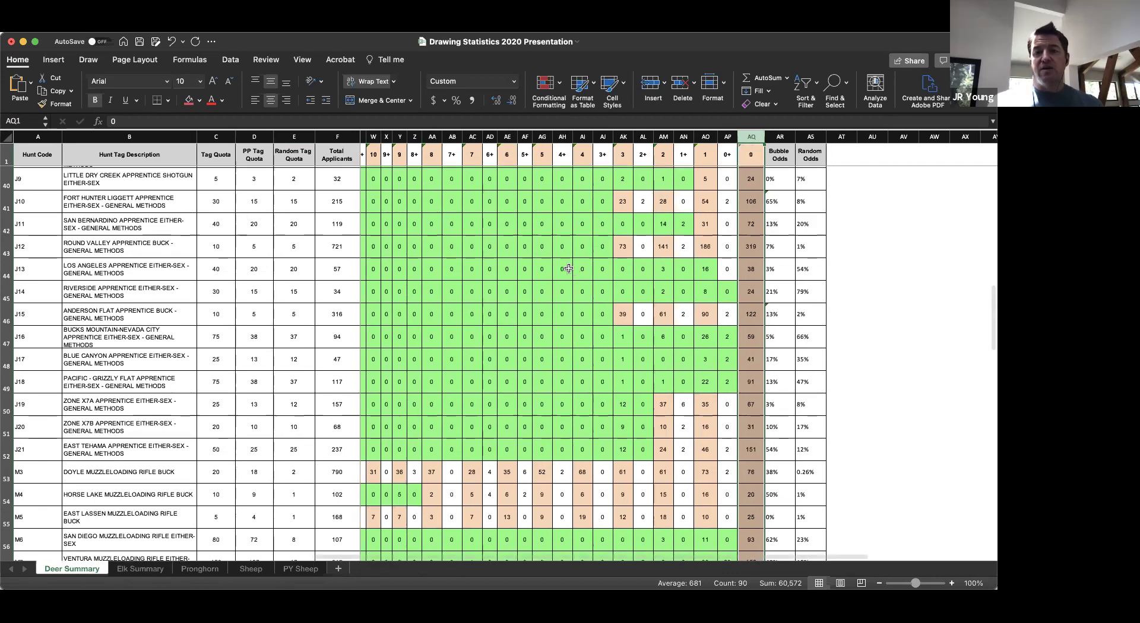
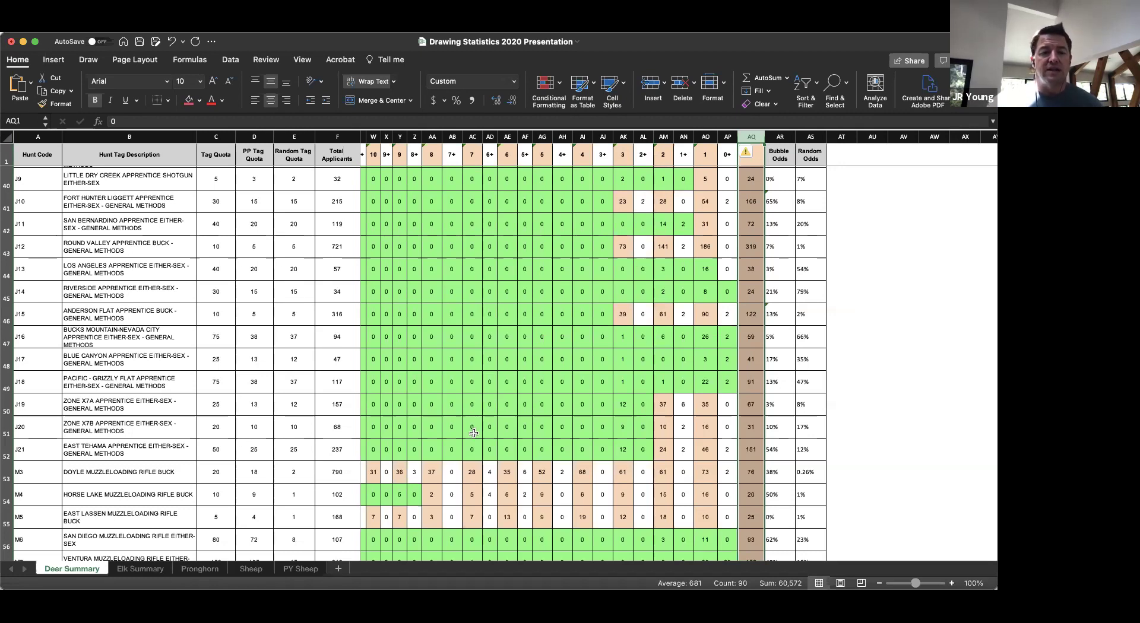
- Switch to the Elk Summary sheet and highlight the entire Random Tag Quota column
left_click(140, 569)
left_click(288, 138)
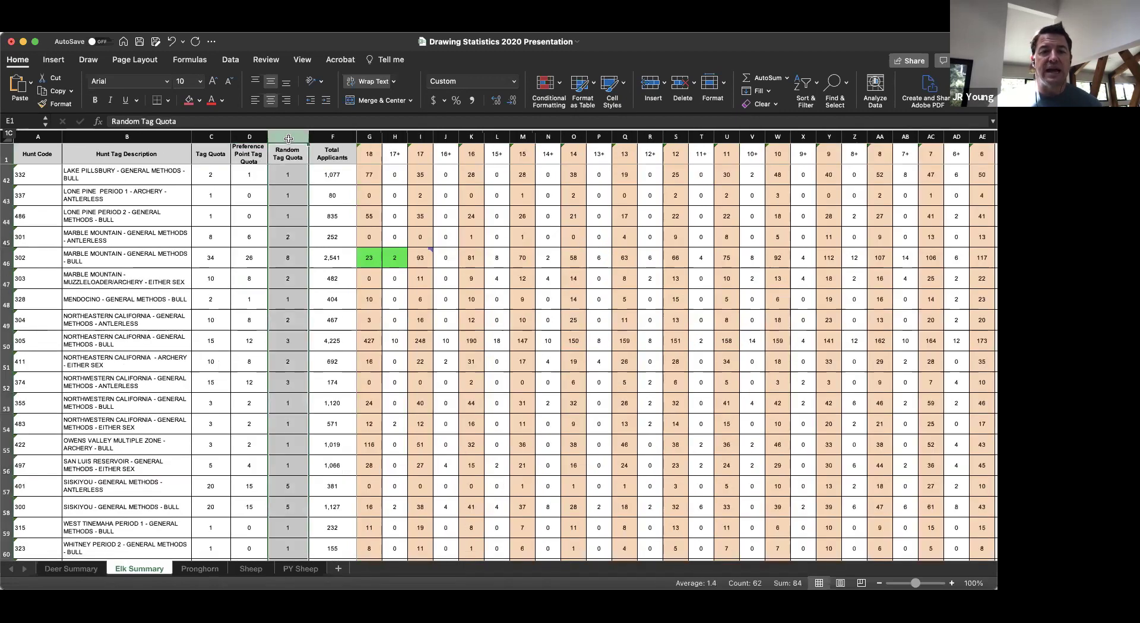
- Return to the Deer Summary sheet and select the Random Tag Quota of the Zone X3A general season buck hunt
scroll(285, 224, "down", 3)
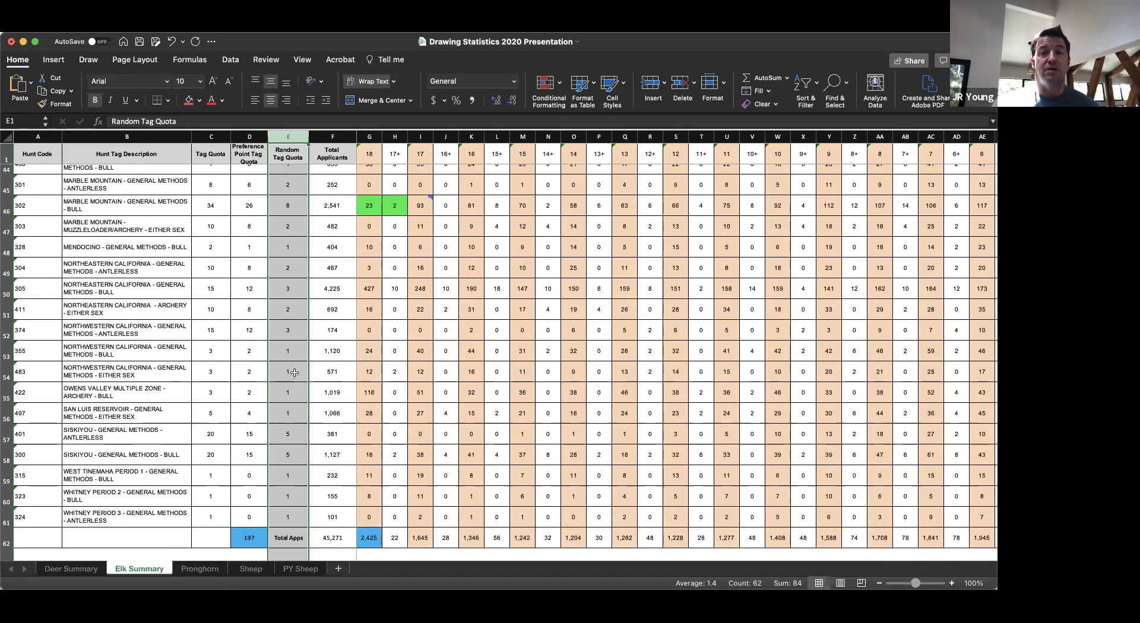
left_click(72, 569)
scroll(289, 394, "up", 1)
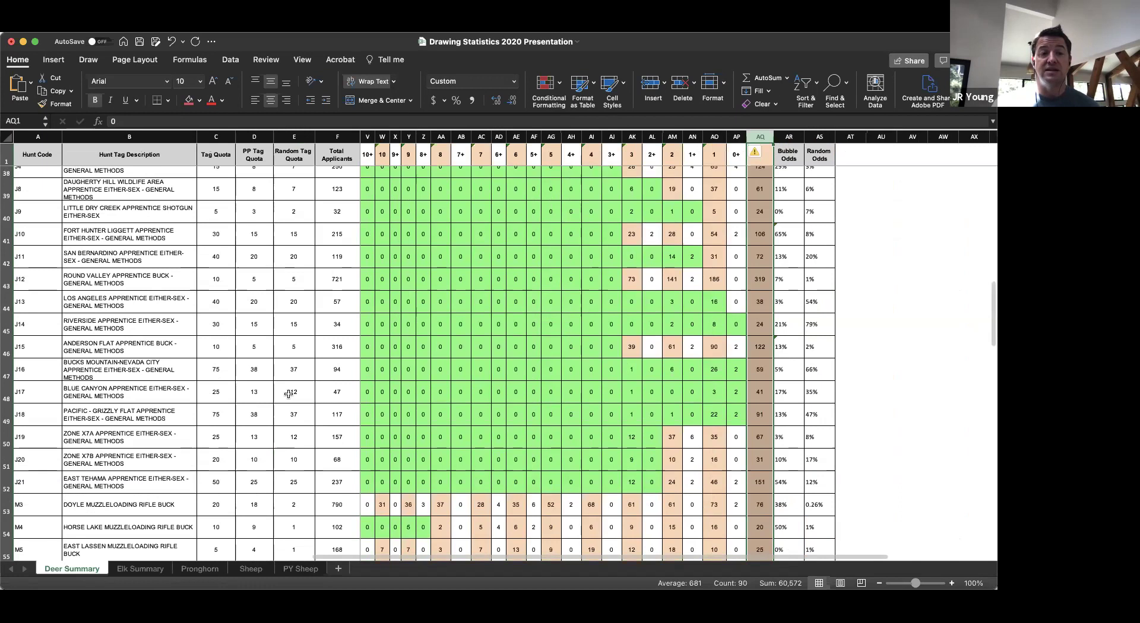
scroll(289, 393, "up", 10)
scroll(289, 394, "up", 2)
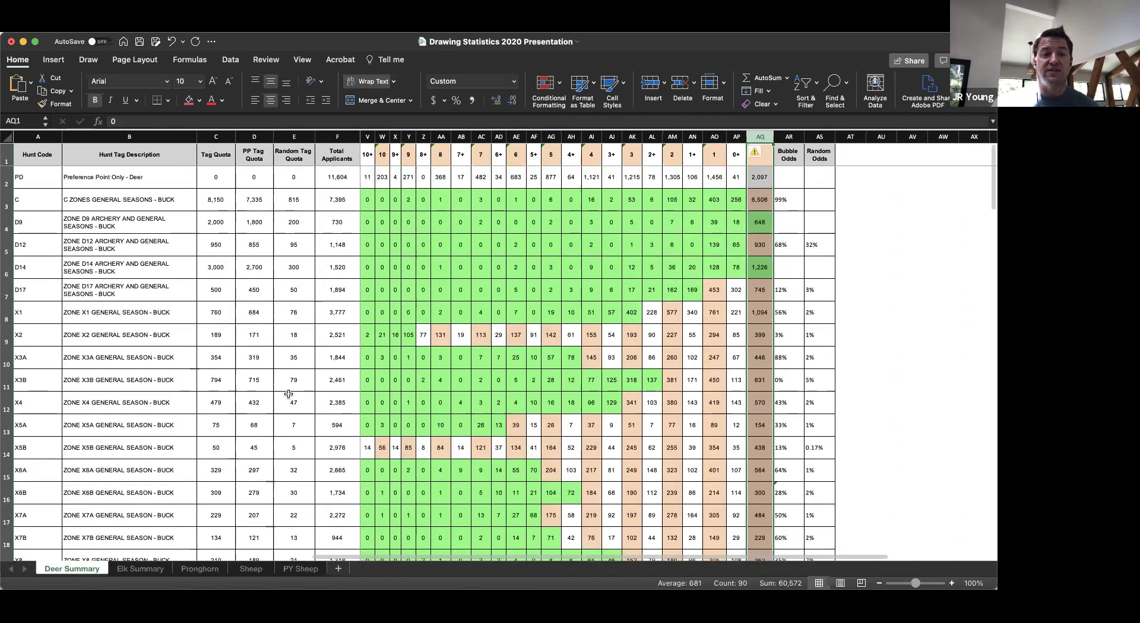
left_click(301, 358)
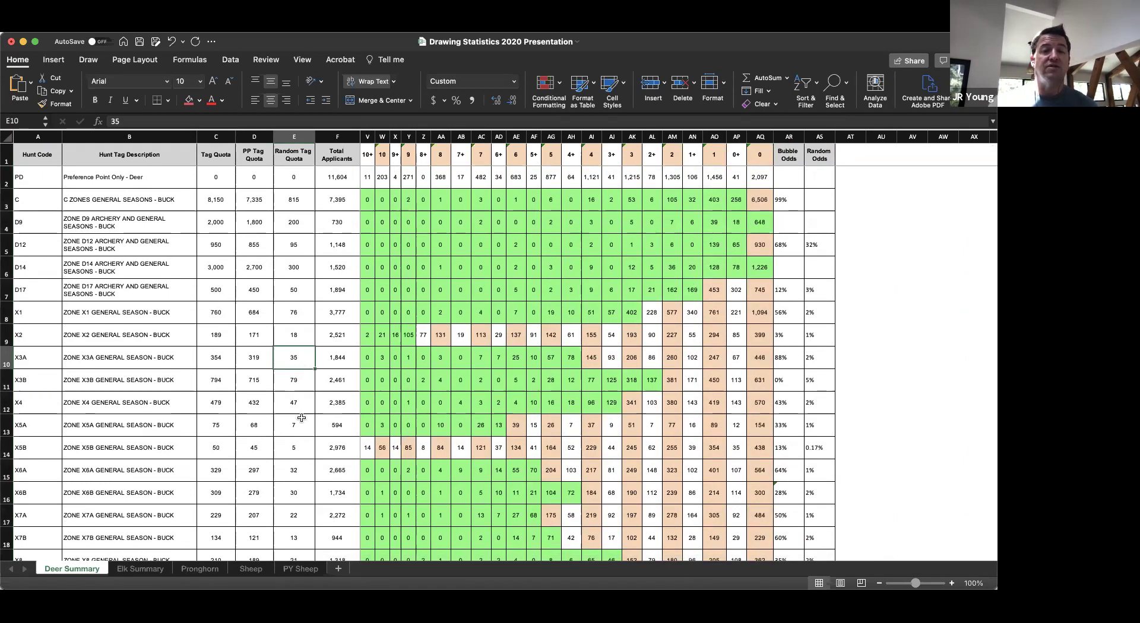
- Look over the applicants by preference points and the draw odds for the D-zone and X-zone deer hunts
scroll(301, 418, "down", 1)
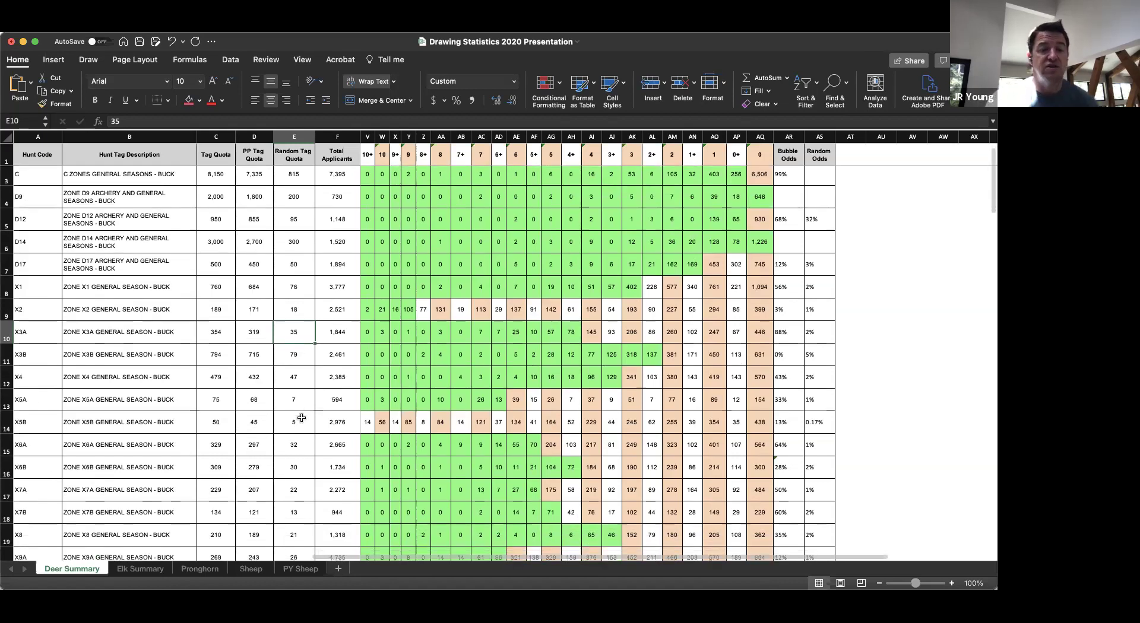
scroll(302, 418, "down", 2)
scroll(302, 419, "down", 1)
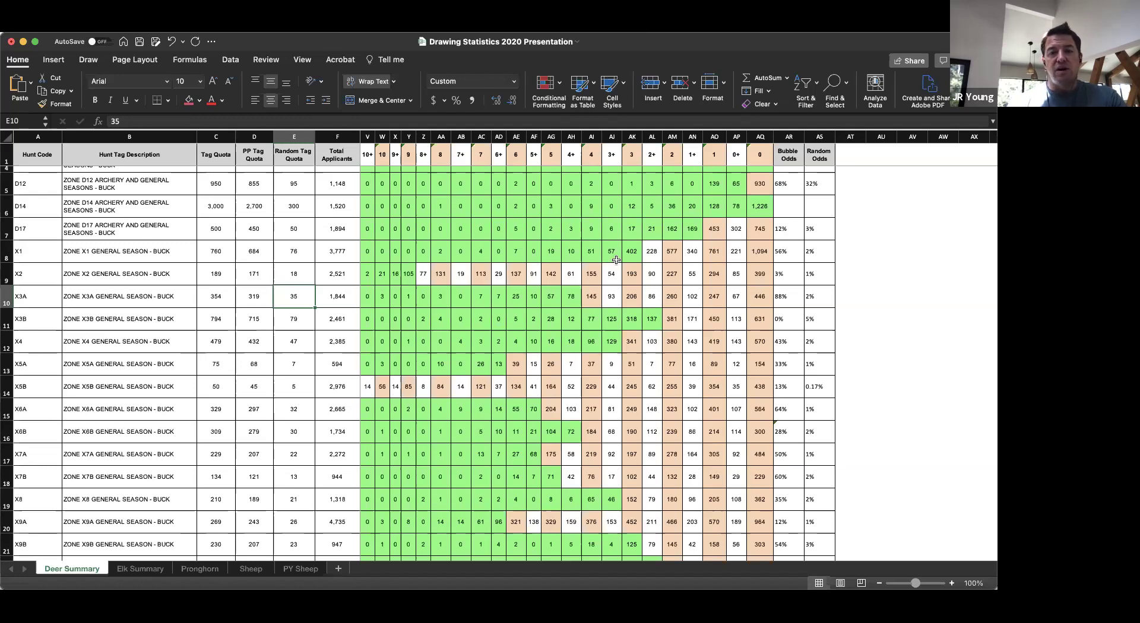
scroll(615, 263, "down", 1)
scroll(615, 262, "up", 1)
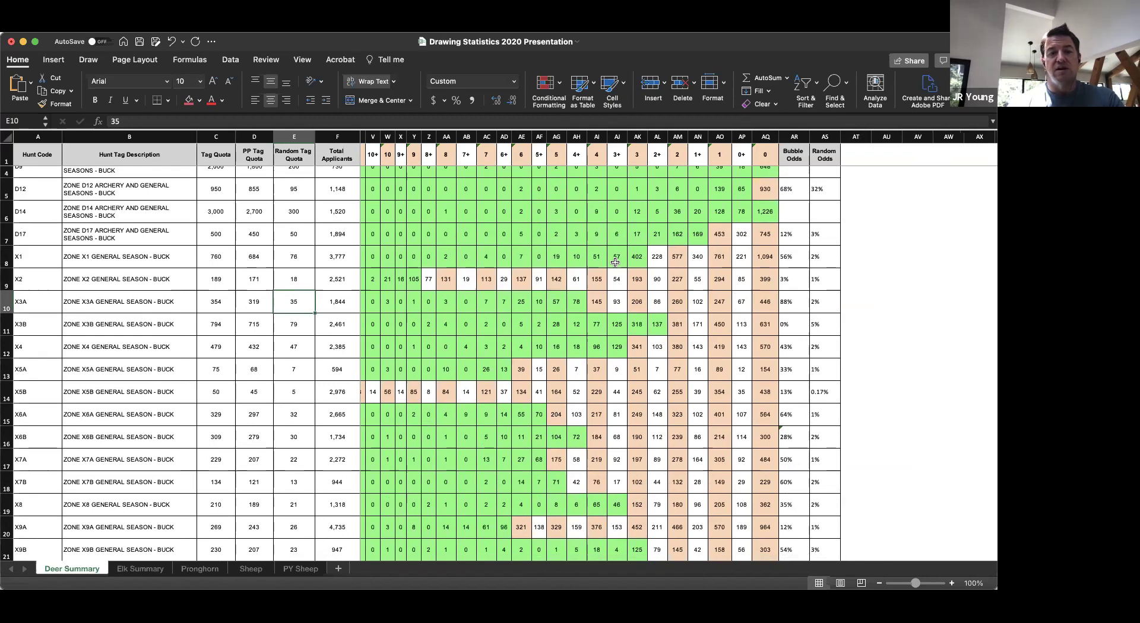
scroll(616, 262, "down", 1)
scroll(615, 262, "left", 1)
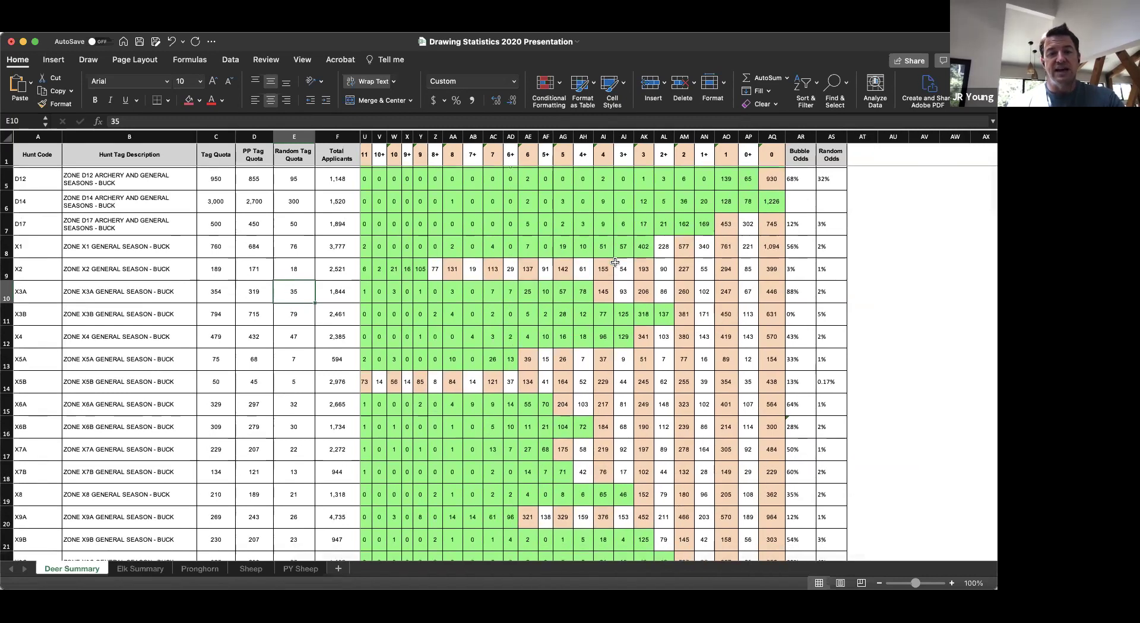
- Bring the 18-point applicants column into view and select the PP Tag Quota of the G3 Goodale buck hunt
scroll(615, 262, "down", 4)
scroll(615, 261, "left", 2)
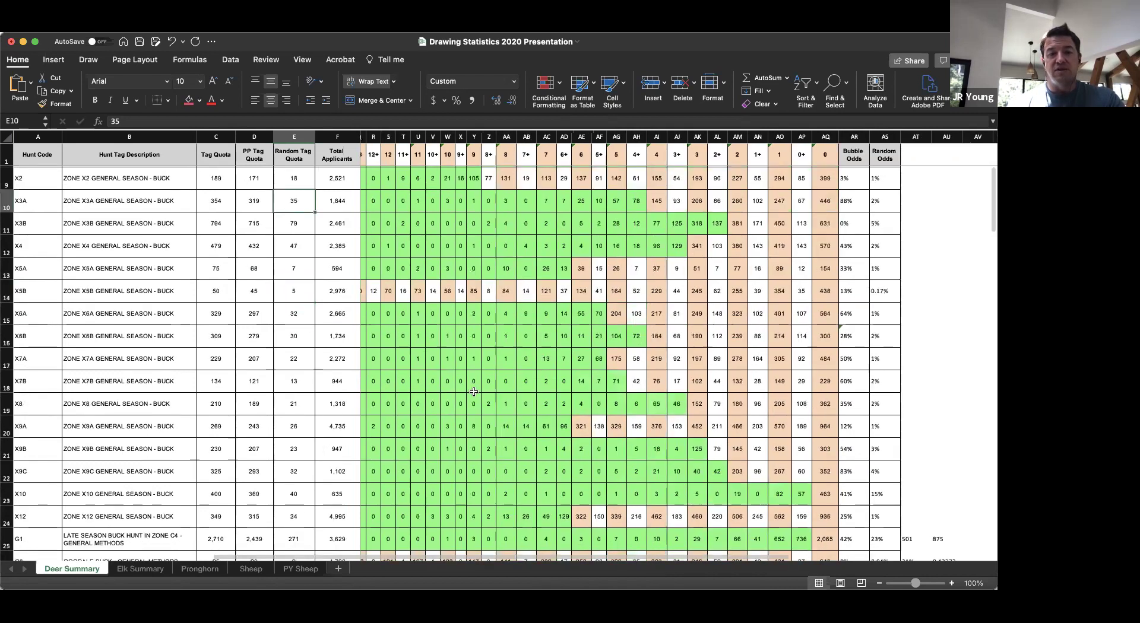
scroll(369, 398, "down", 1)
scroll(368, 398, "left", 1)
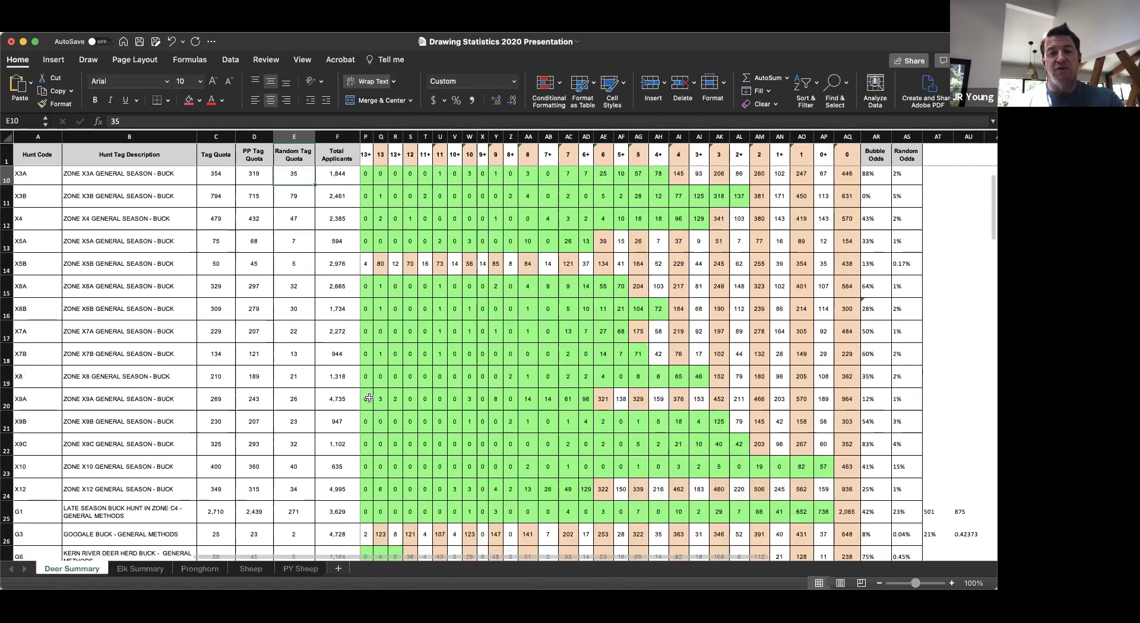
scroll(365, 289, "down", 3)
scroll(365, 289, "left", 4)
scroll(267, 299, "down", 3)
left_click(254, 395)
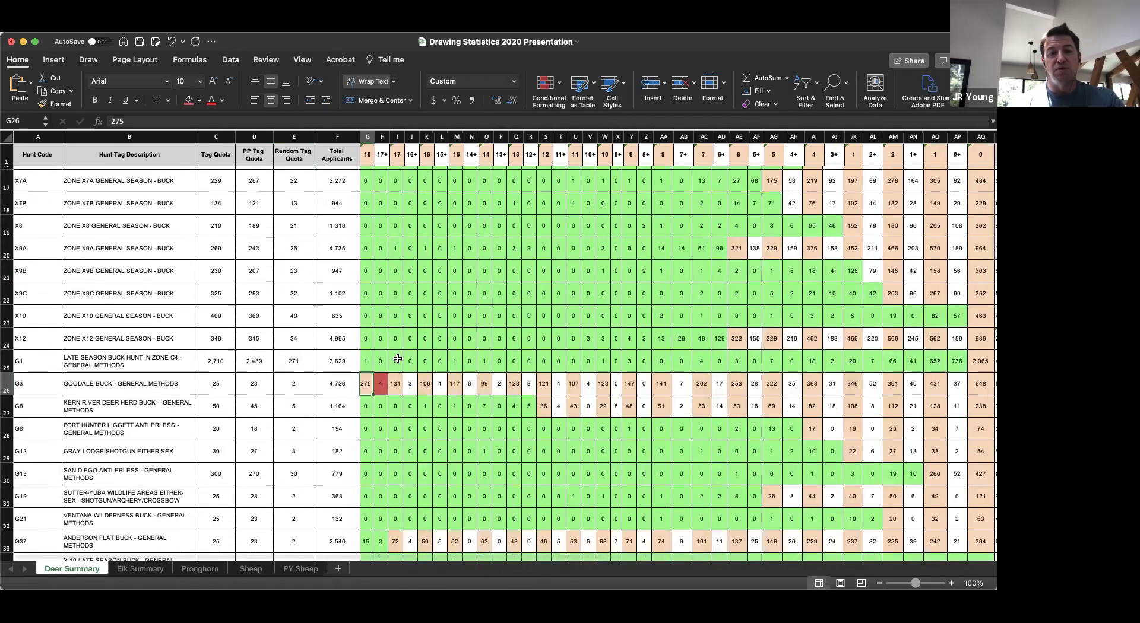
- Check the 18-point applicants of the Devil's Garden and Santa Barbara muzzleloading hunts on the Deer Summary sheet
scroll(386, 344, "down", 10)
scroll(401, 337, "down", 5)
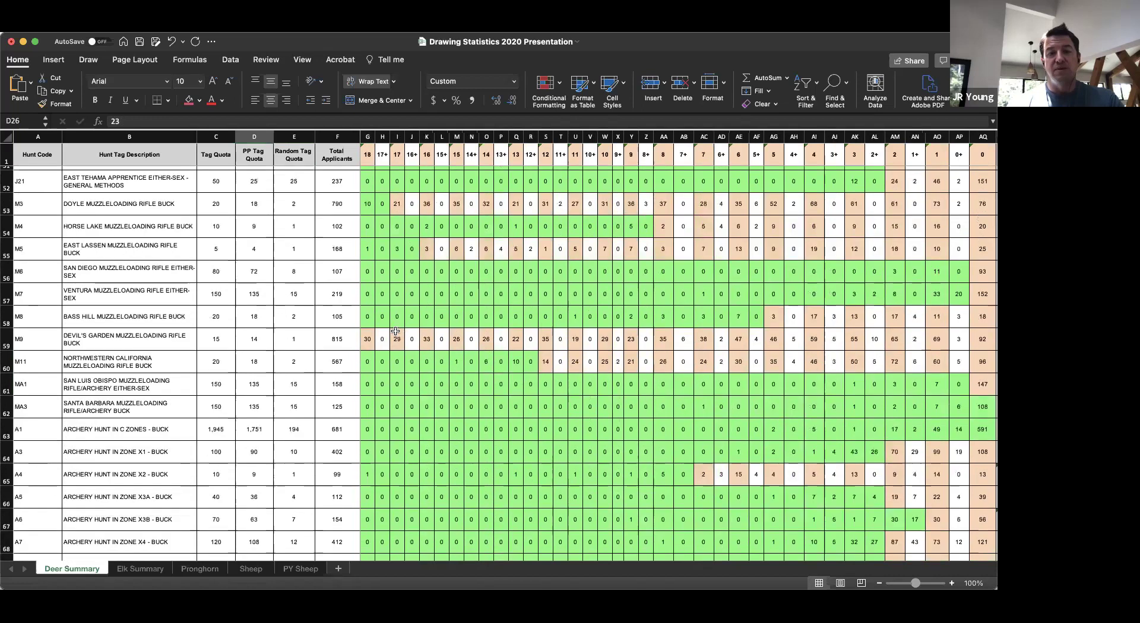
left_click(367, 340)
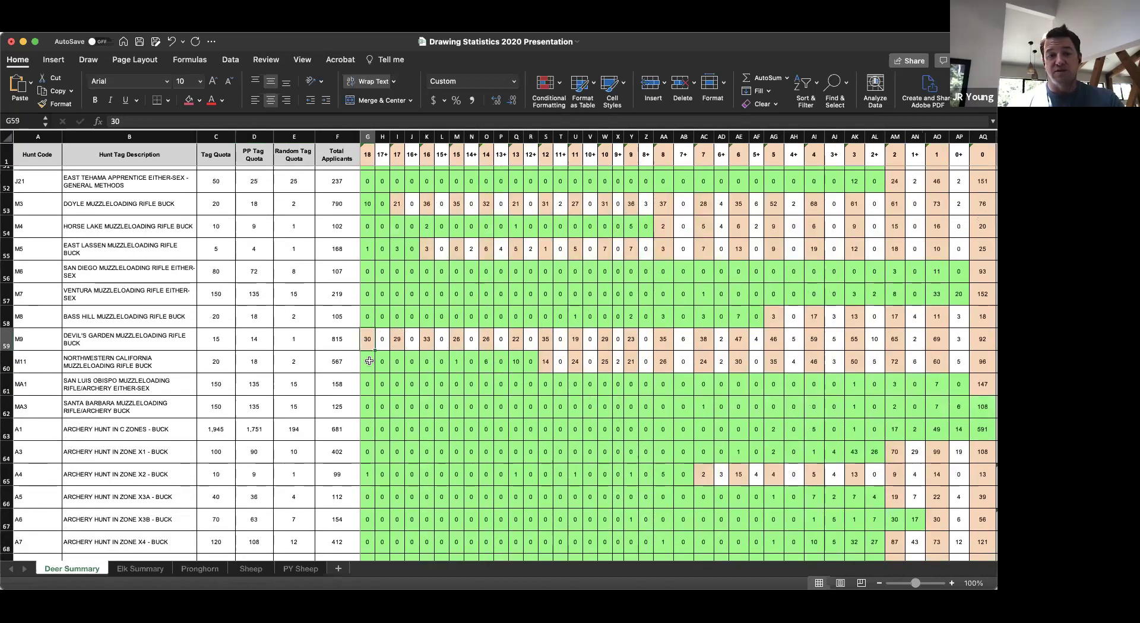
left_click(370, 403)
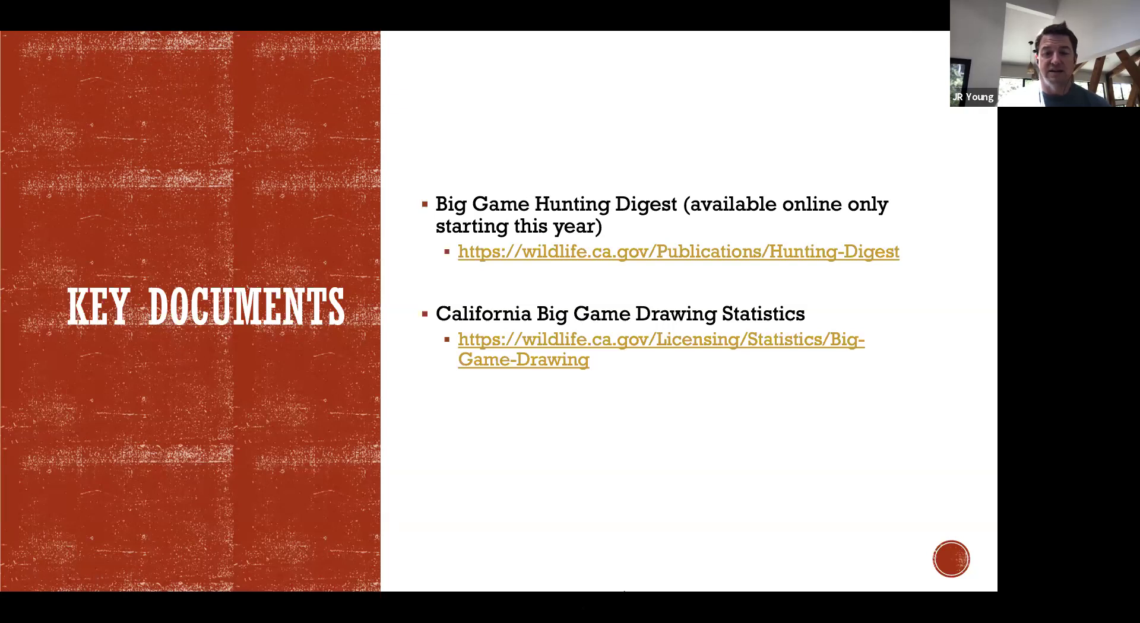
- Switch from the slideshow back to the Excel workbook and select the deer Totals value for 18-point applicants
key("super+Tab")
scroll(432, 505, "down", 5)
scroll(432, 505, "down", 6)
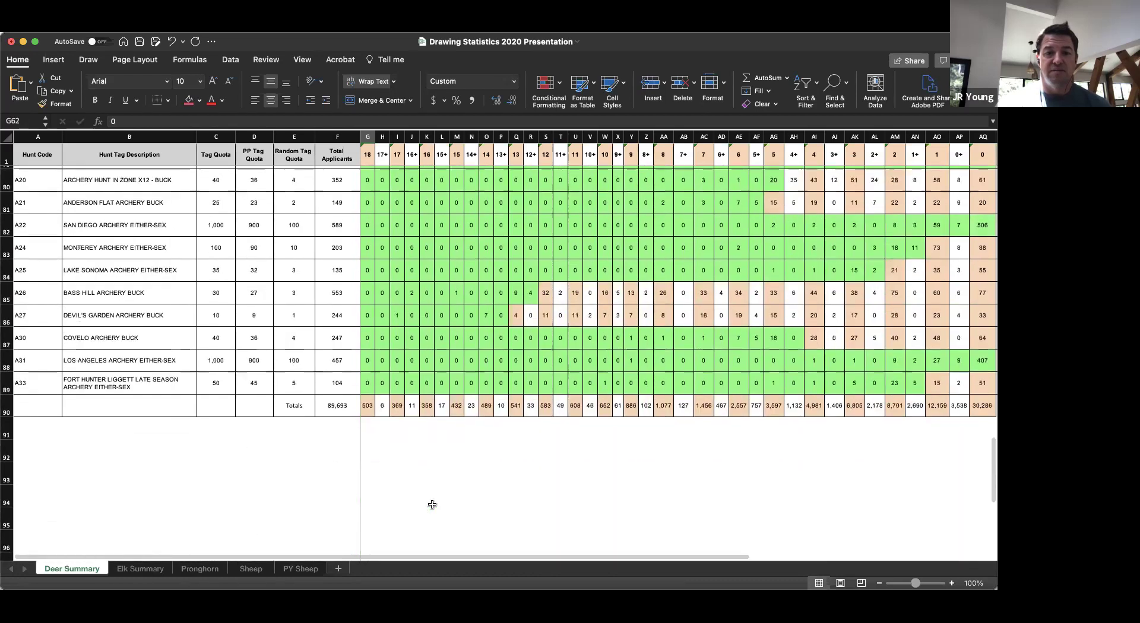
left_click(367, 405)
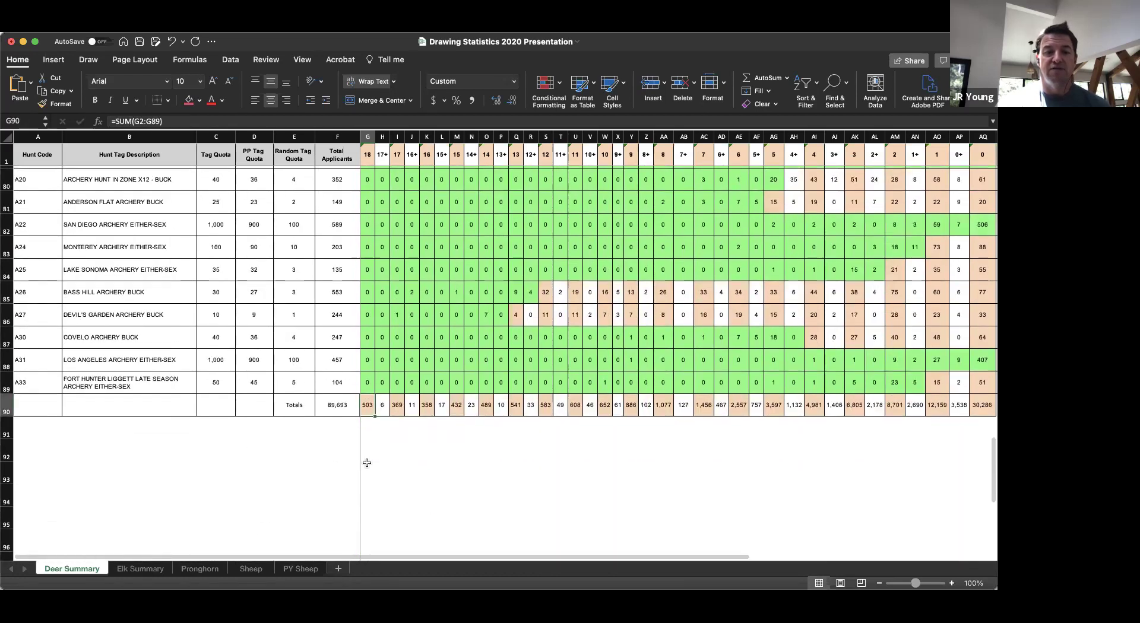
- Check the totals row on the Elk Summary sheet and select the 18-point applicants total on the Pronghorn sheet
left_click(140, 569)
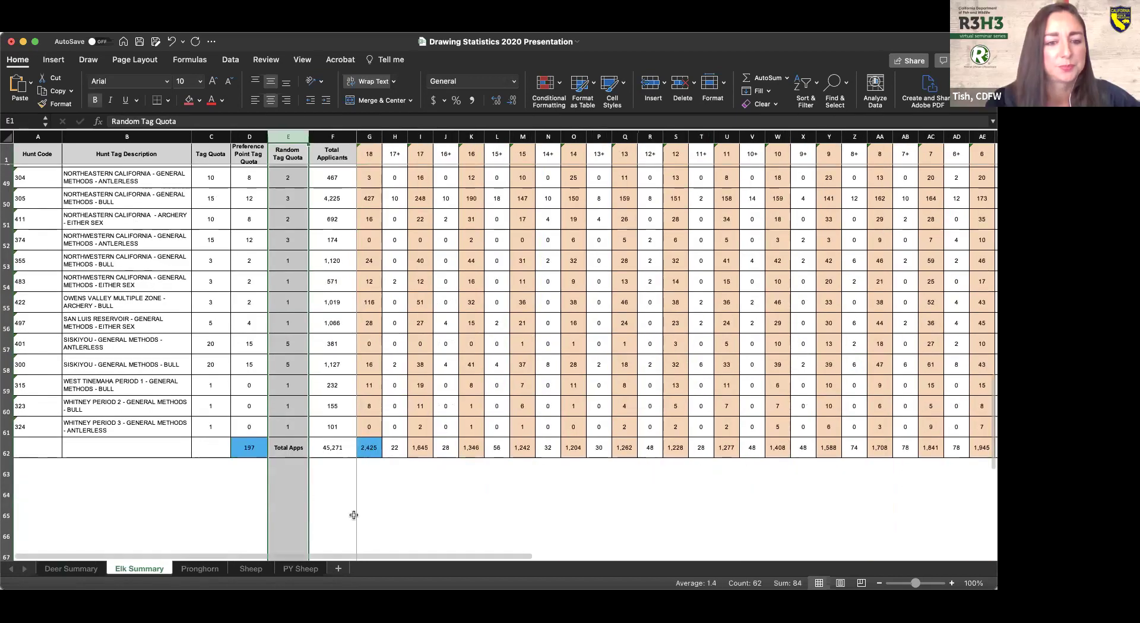
key("ctrl+Page_Down")
scroll(369, 368, "down", 3)
scroll(369, 380, "left", 10)
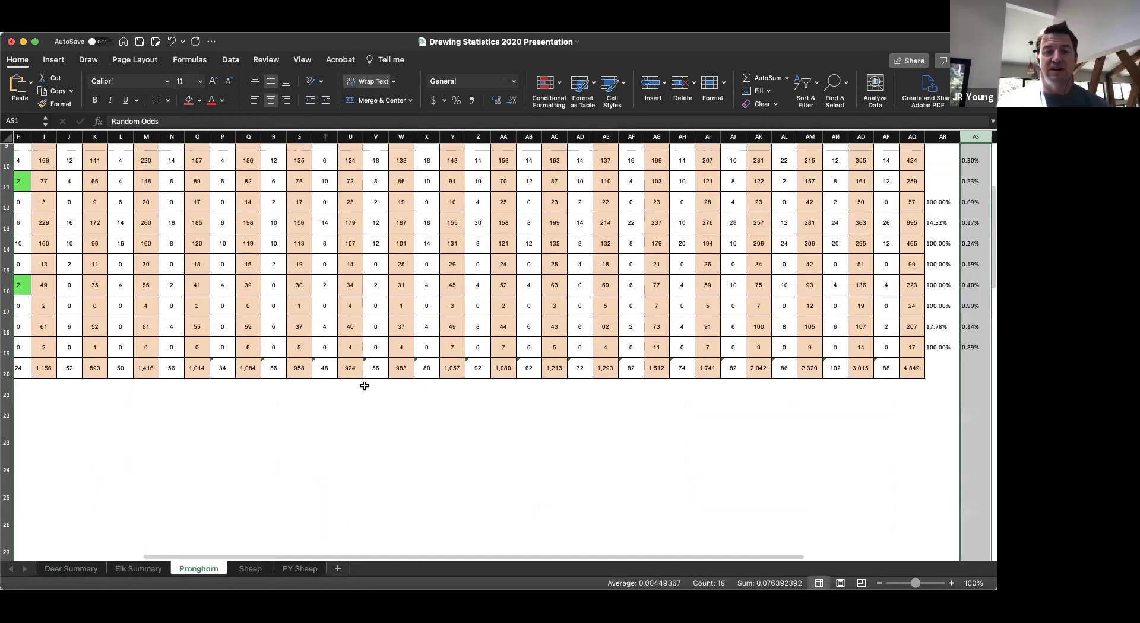
left_click(369, 347)
scroll(416, 415, "up", 4)
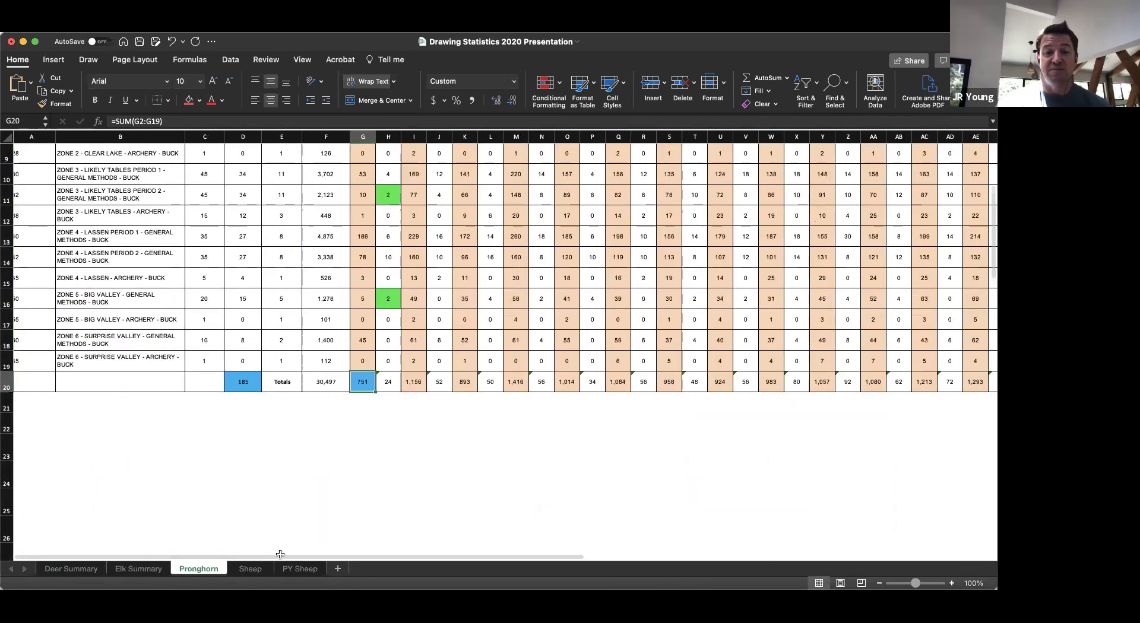
- Open the Sheep sheet and select the 18-point applicants for the Zone 3 through Zone 10 hunts
key("ctrl+Page_Down")
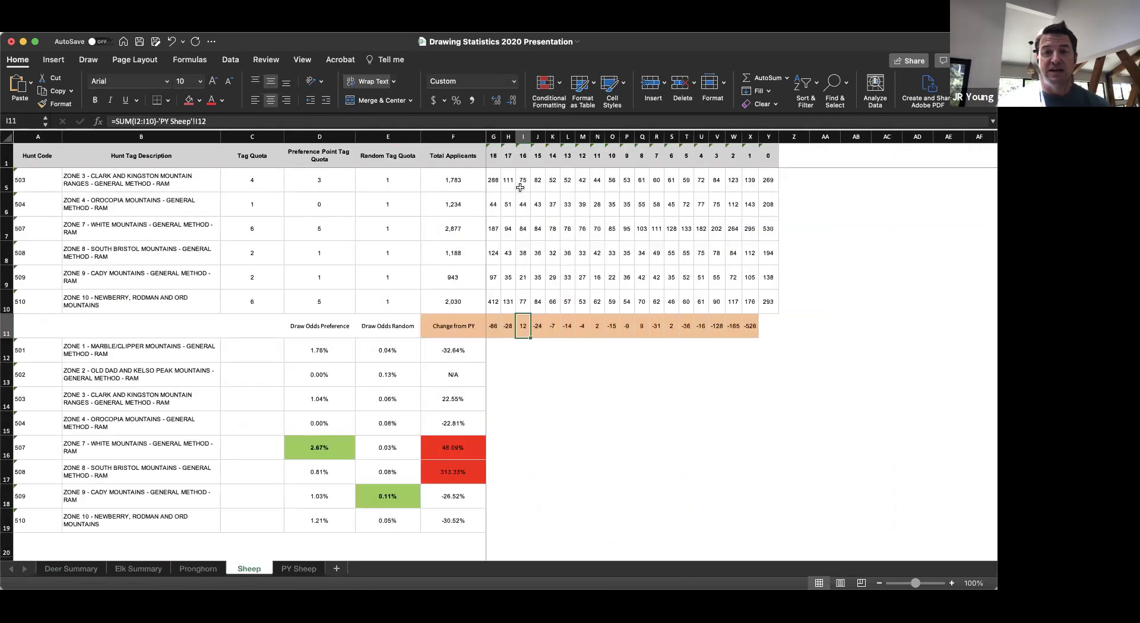
left_click_drag(494, 181, 493, 302)
scroll(493, 302, "up", 1)
scroll(494, 302, "up", 2)
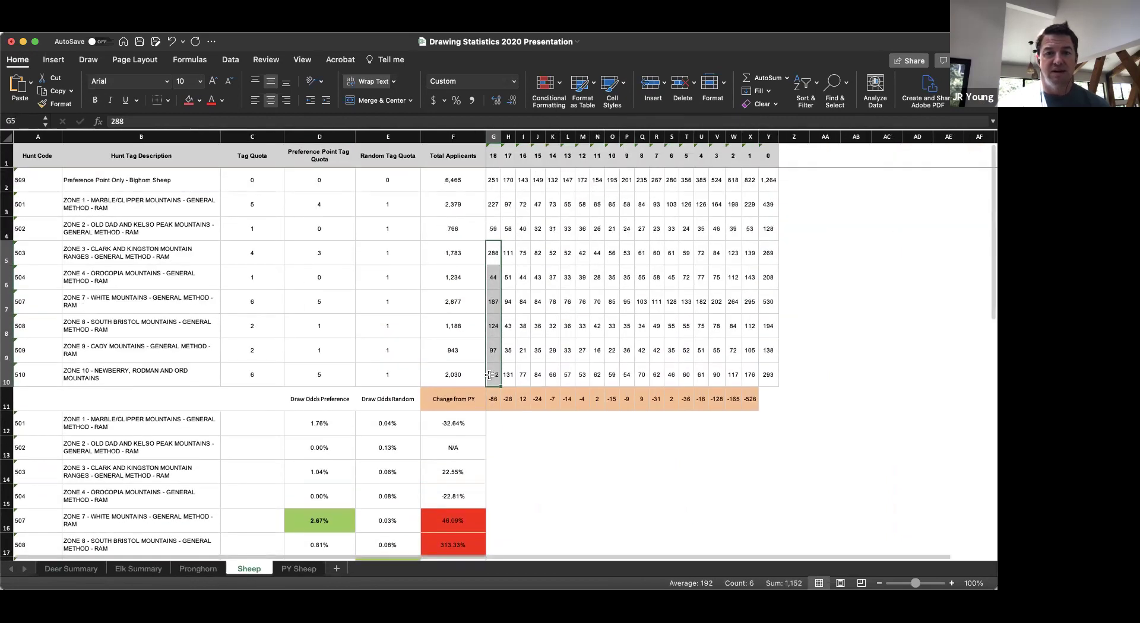
- Select the 18-point applicants for every sheep hunt, including preference point only, and the Preference Point Tag Quota values from Zone 1 to Zone 10
left_click(493, 372)
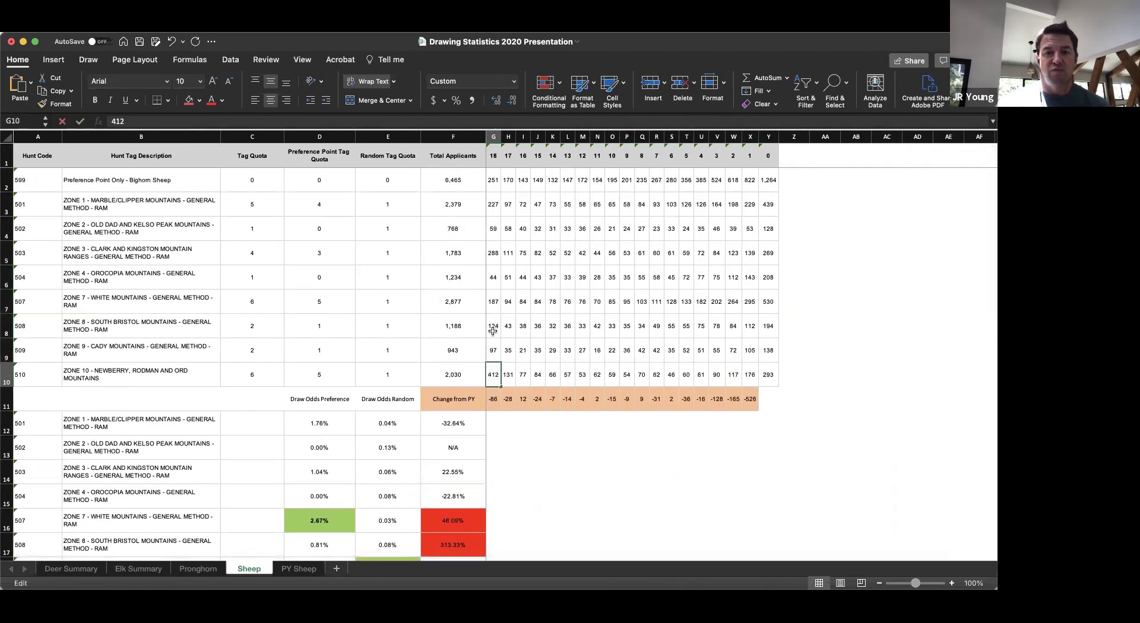
double_click(497, 374)
left_click_drag(493, 382, 502, 191)
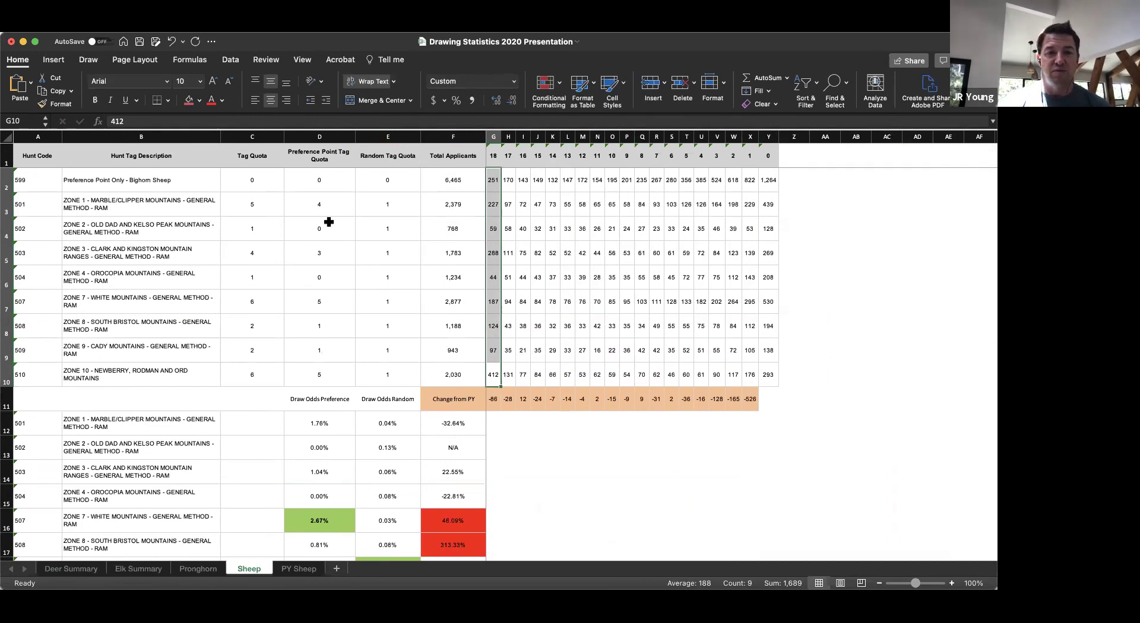
left_click_drag(319, 205, 318, 377)
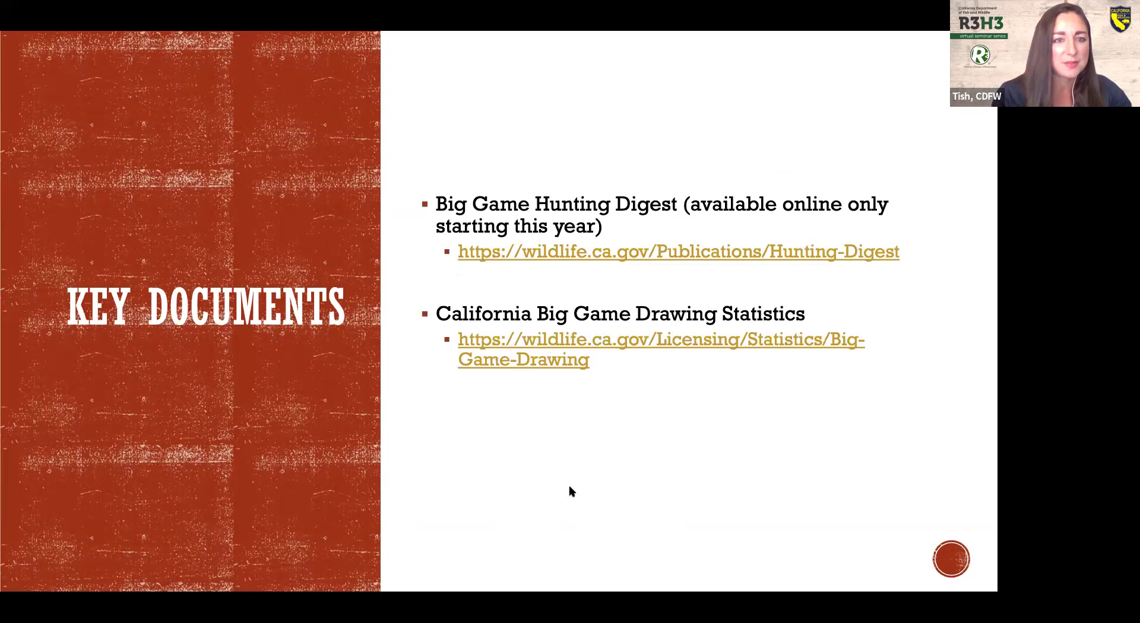
- Advance the slideshow from Key Documents through the Questions slide to the closing thank-you slide
left_click(571, 491)
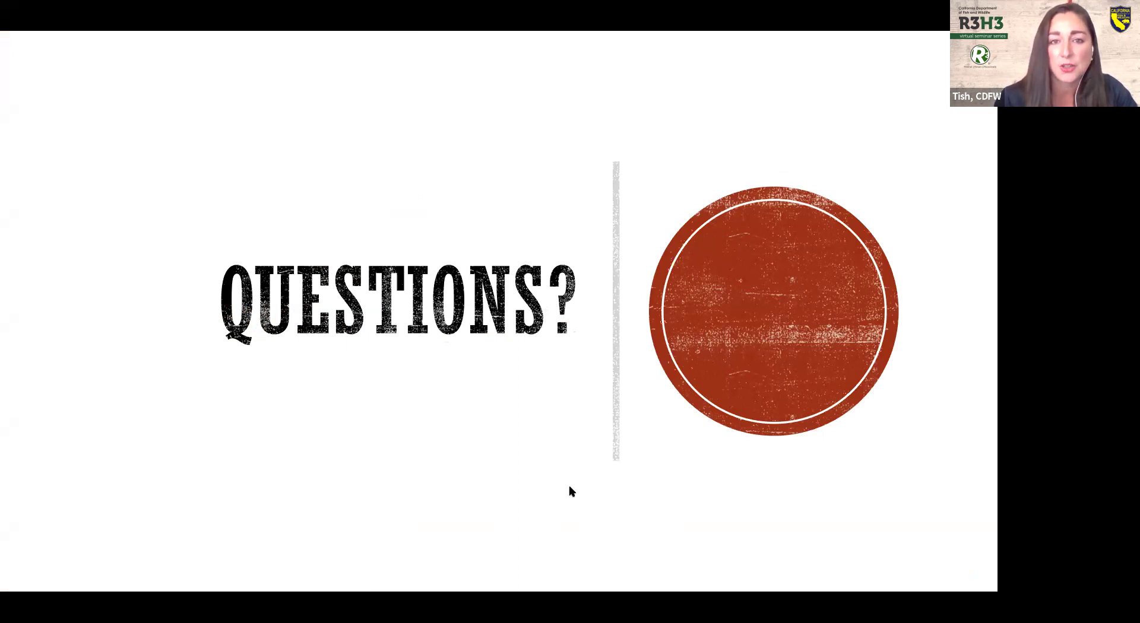
key("Right")
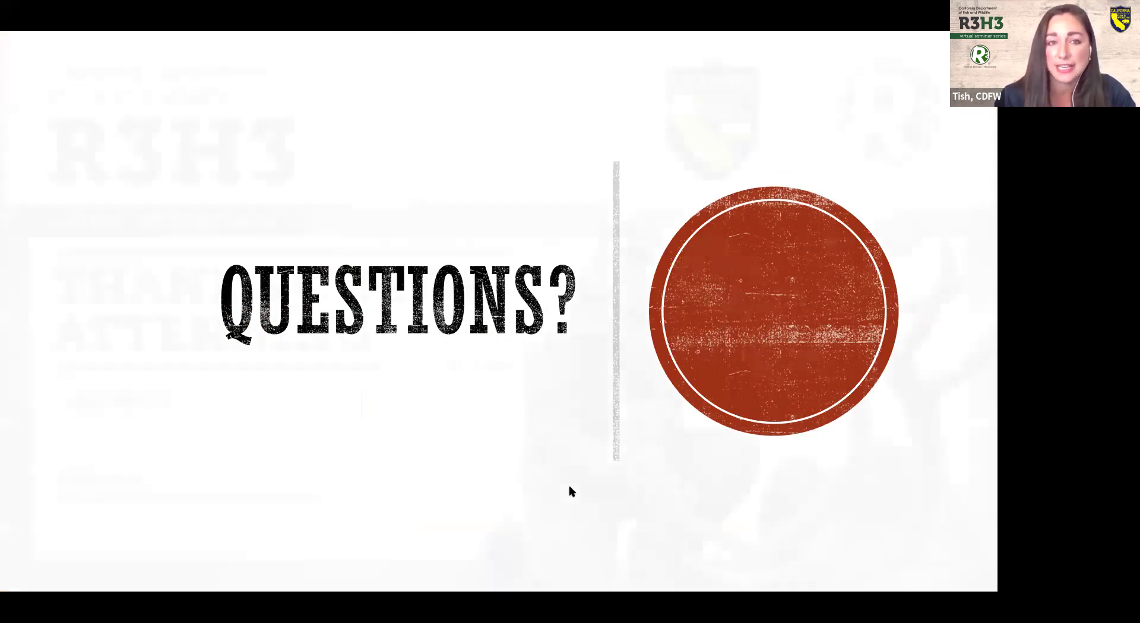